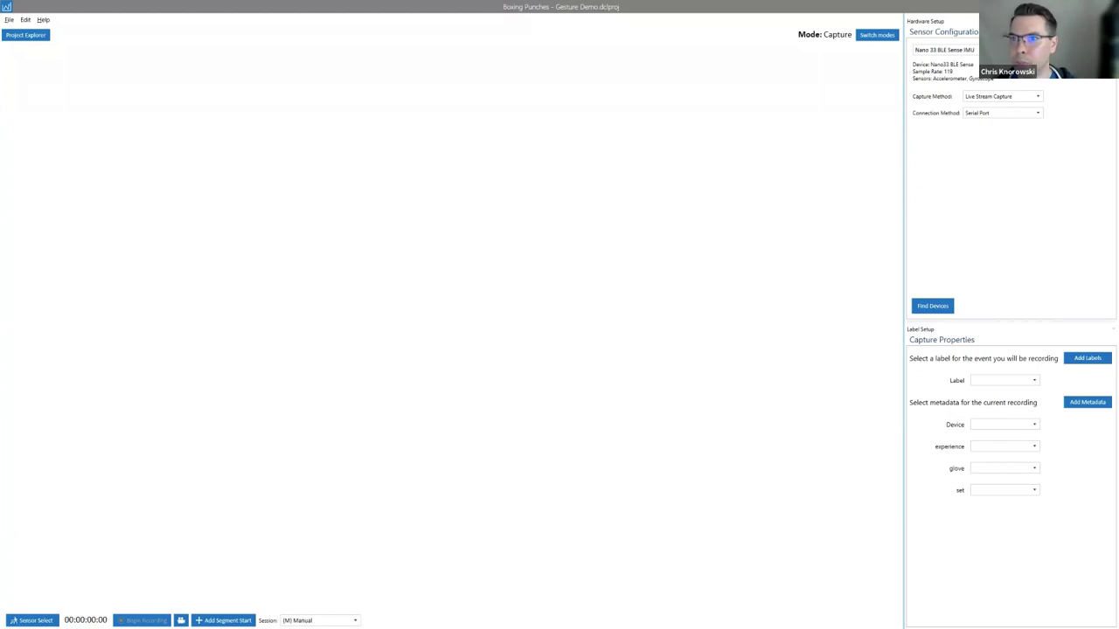
- Set the sensor's connection method to Wi-Fi
{"action": "left_click", "coordinate": [592, 243]}
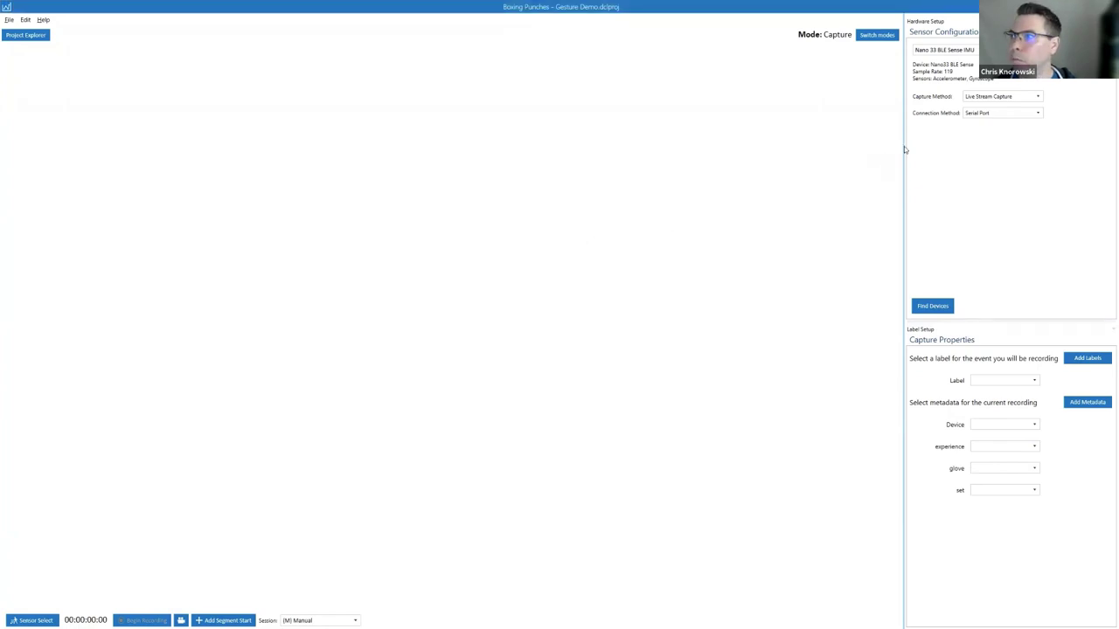
{"action": "left_click", "coordinate": [1017, 113]}
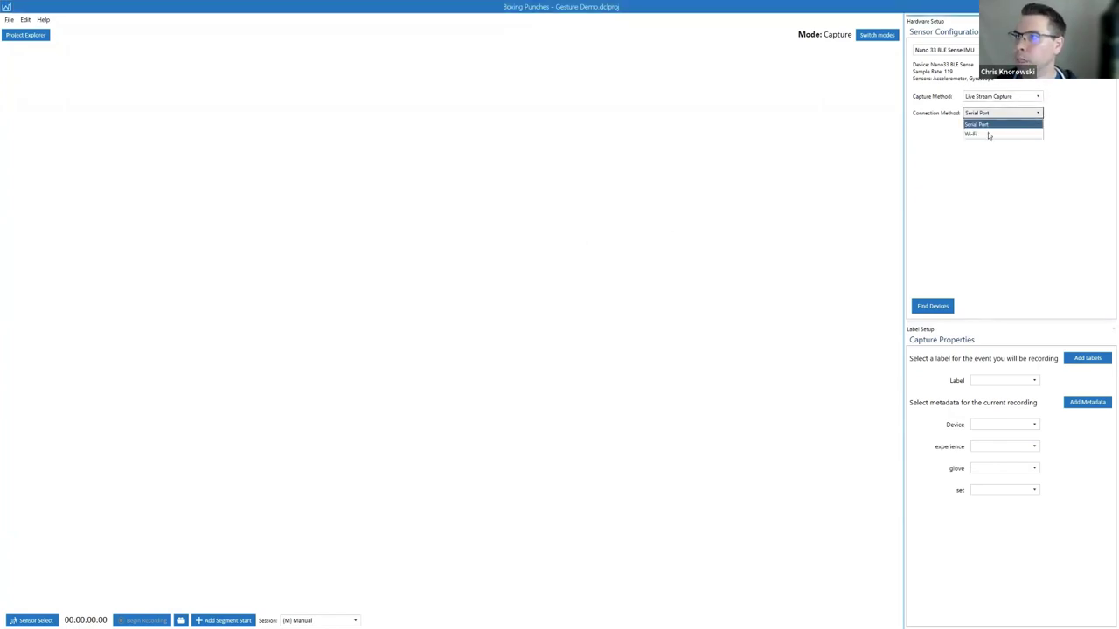
{"action": "left_click", "coordinate": [989, 135]}
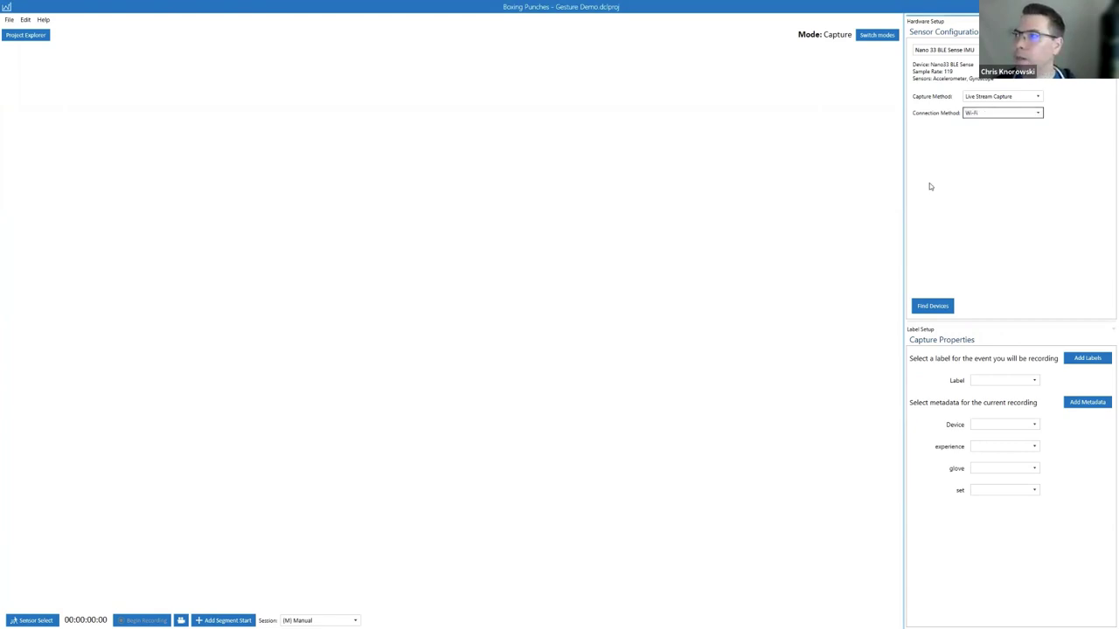
- Add a device with IP address 127.0.0.1 and port 5555, and connect to the Nano33 BLE Sense
{"action": "left_click", "coordinate": [932, 306]}
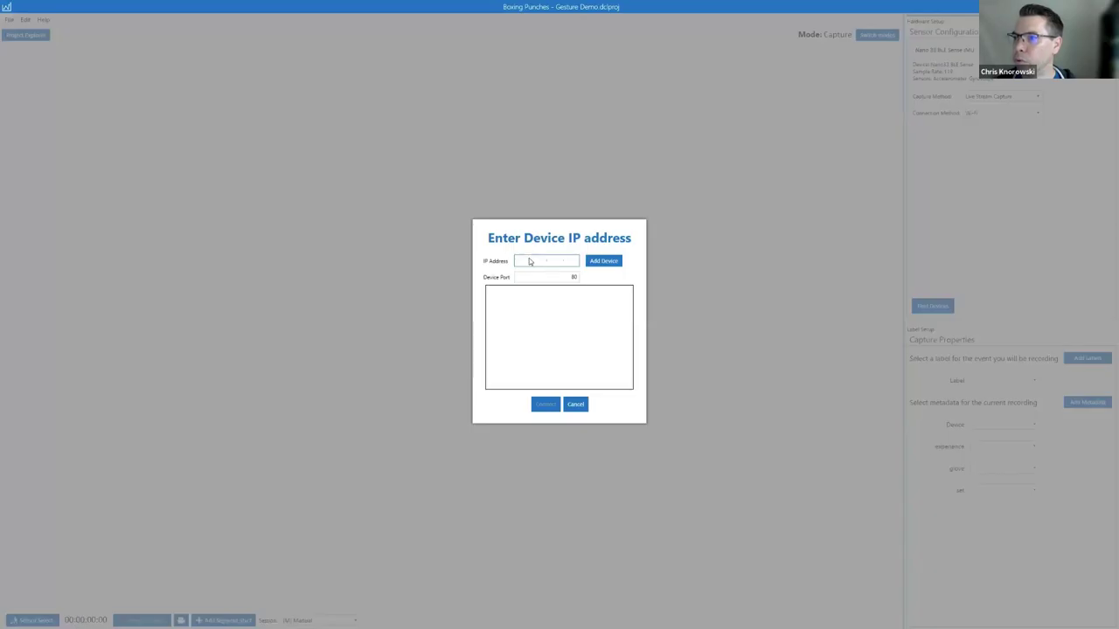
{"action": "left_click", "coordinate": [529, 260]}
{"action": "type", "text": "1"}
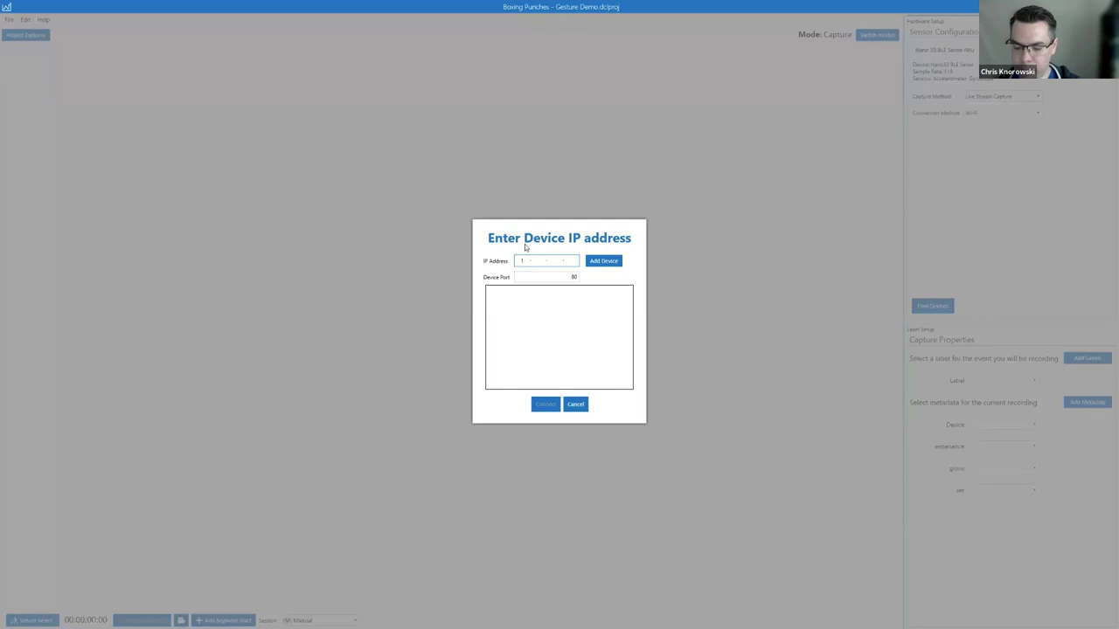
{"action": "type", "text": "27"}
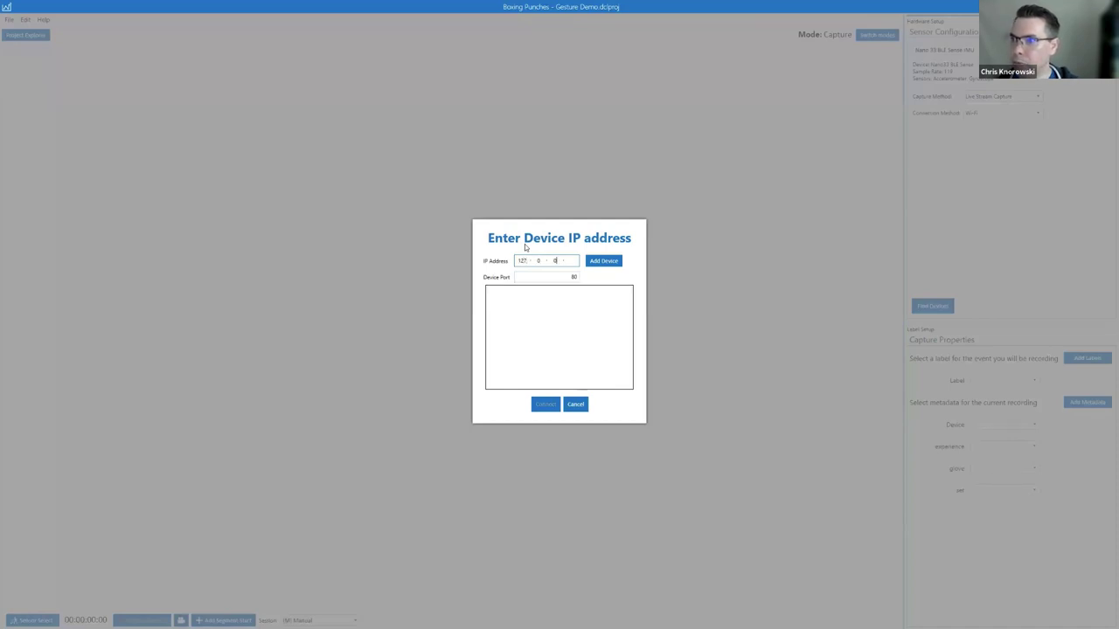
{"action": "type", "text": "99"}
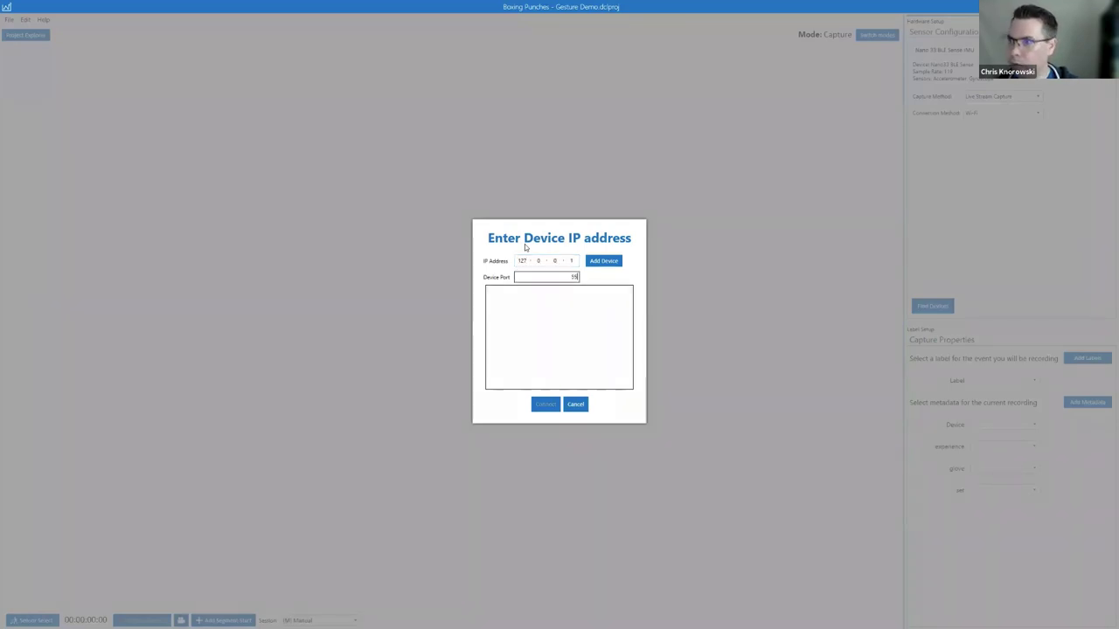
{"action": "left_click", "coordinate": [608, 260]}
{"action": "left_click", "coordinate": [575, 297]}
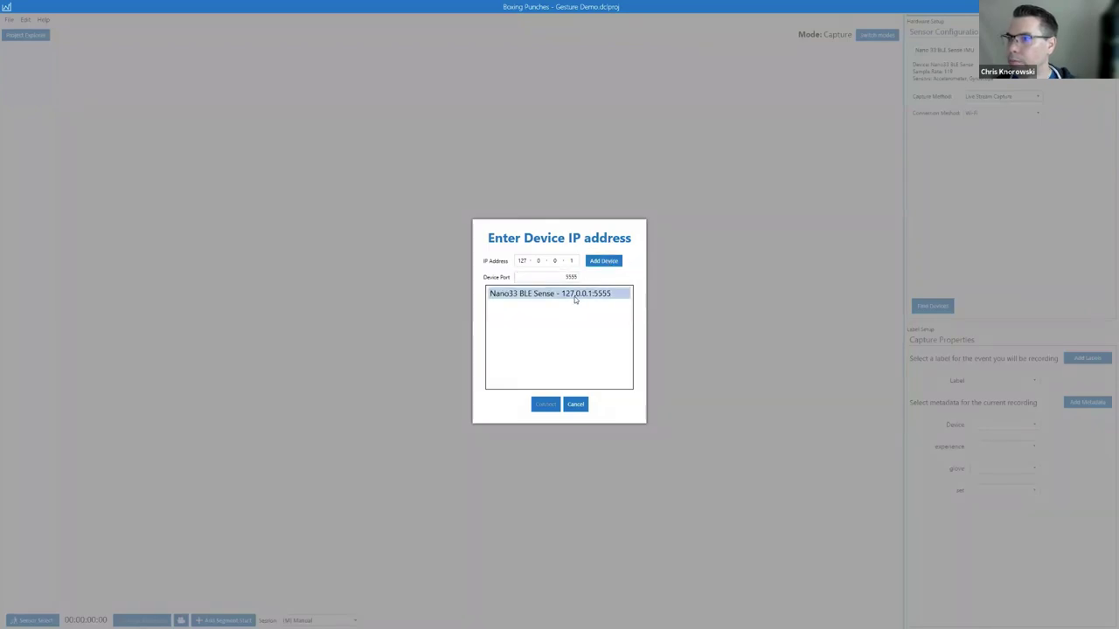
{"action": "left_click", "coordinate": [545, 403]}
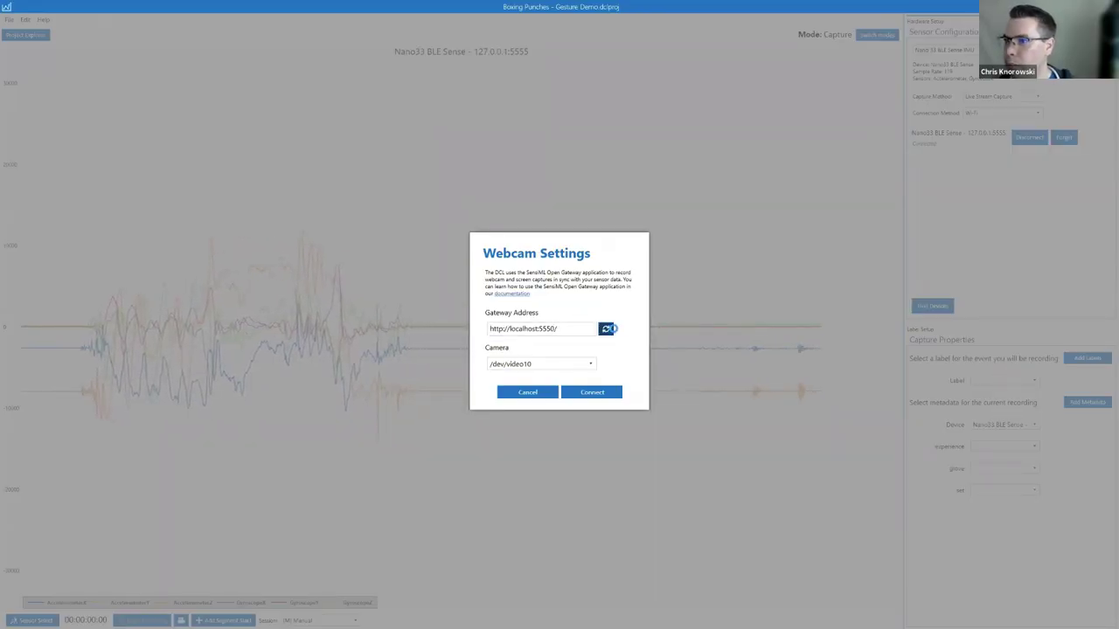
- Refresh the gateway's camera list and connect Camera 0 as the webcam
{"action": "left_click", "coordinate": [605, 330]}
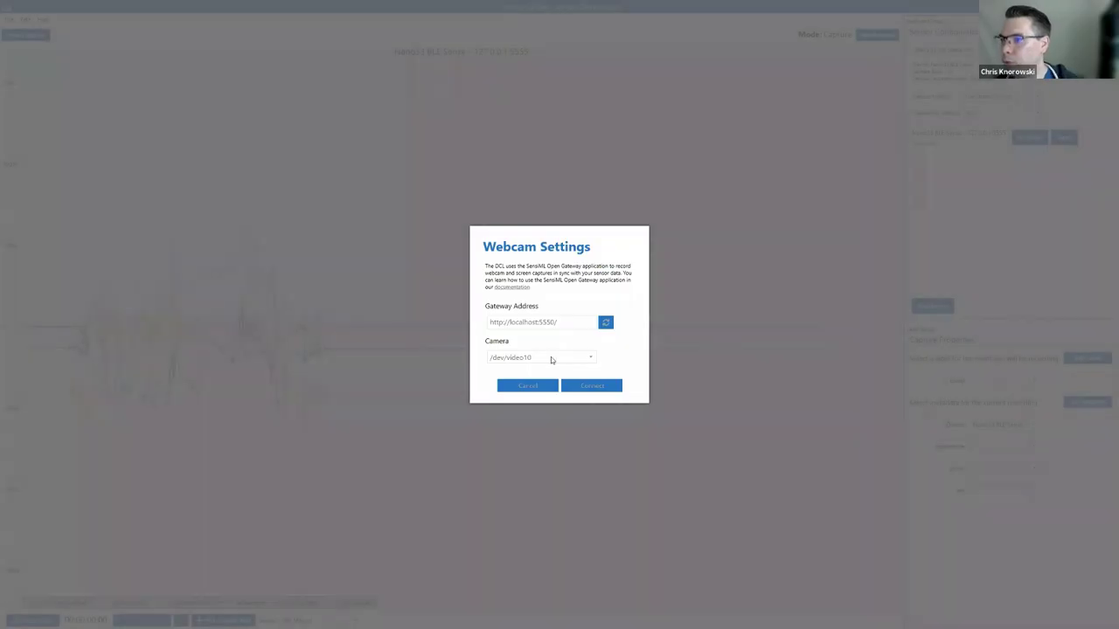
{"action": "left_click", "coordinate": [551, 356]}
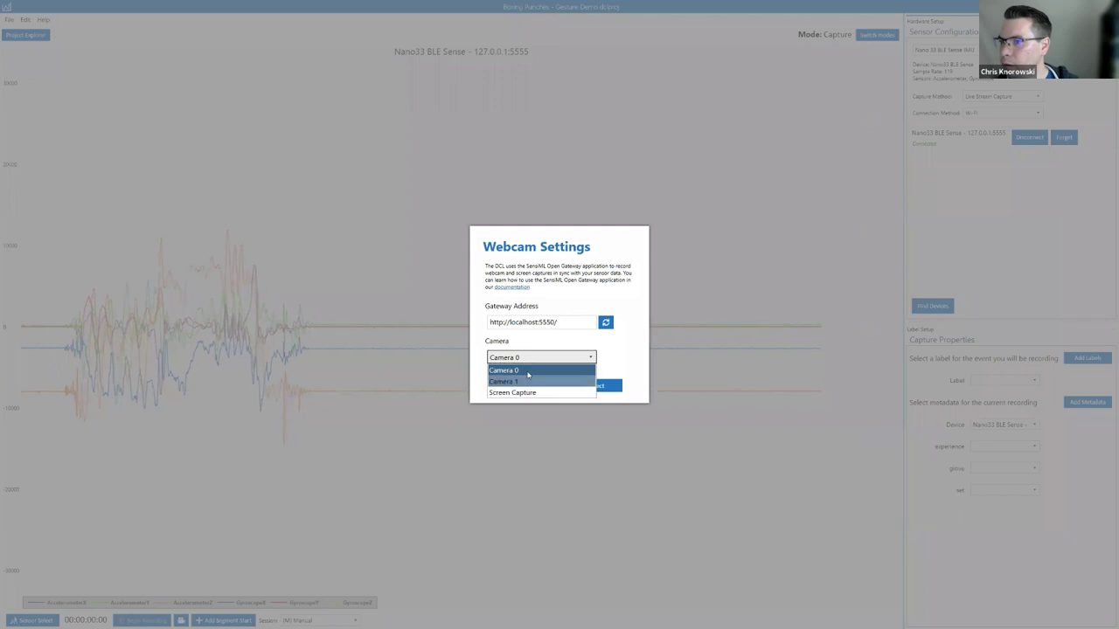
{"action": "left_click", "coordinate": [527, 369]}
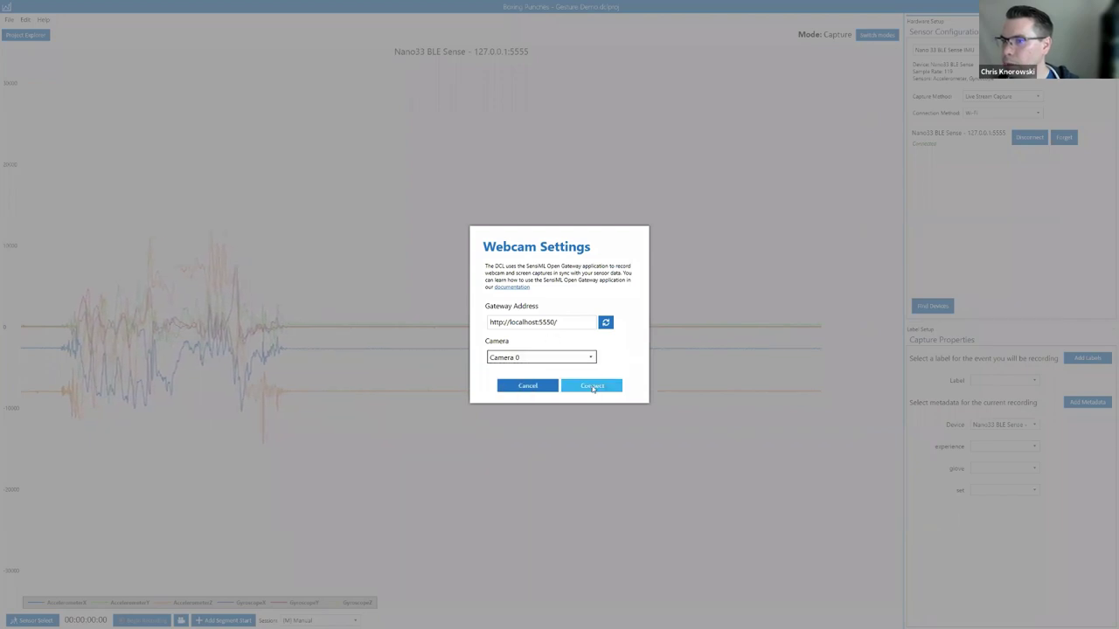
{"action": "left_click", "coordinate": [593, 385]}
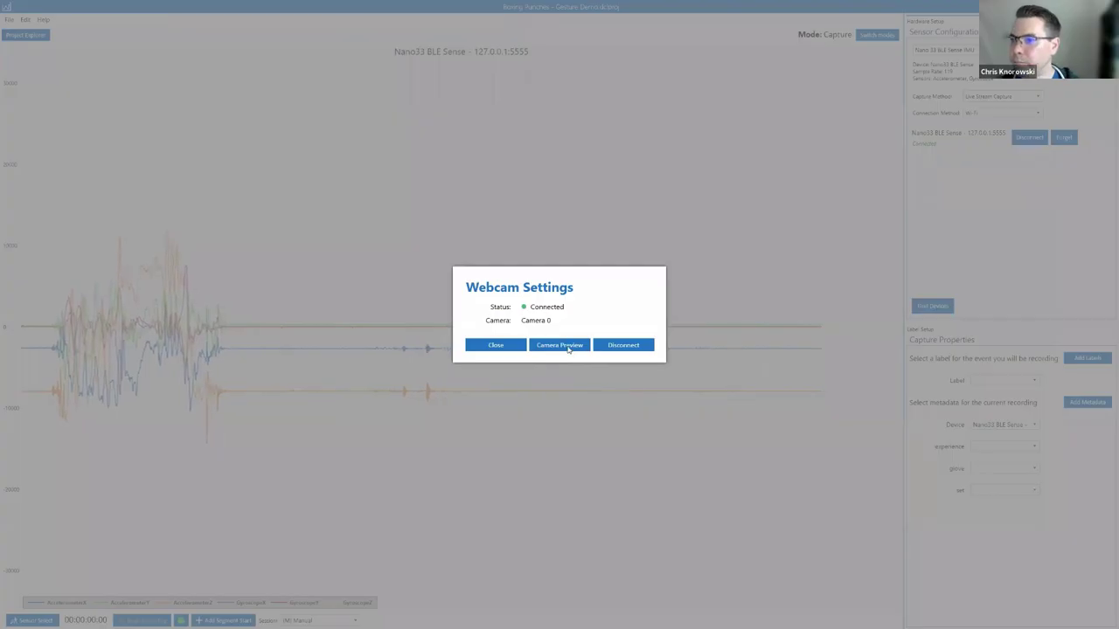
- Preview the connected camera's feed and leave the webcam settings
{"action": "left_click", "coordinate": [569, 347]}
{"action": "left_click", "coordinate": [624, 352]}
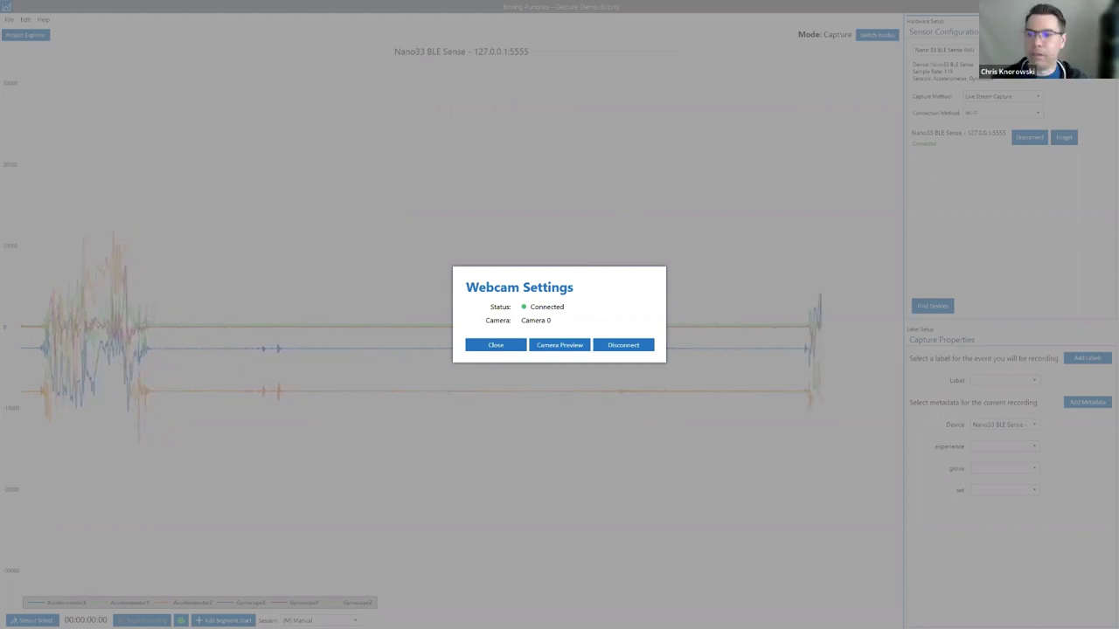
{"action": "left_click", "coordinate": [404, 210]}
- Set the capture label to Unknown, with metadata experience Novice, glove left and set test
{"action": "left_click", "coordinate": [1015, 381]}
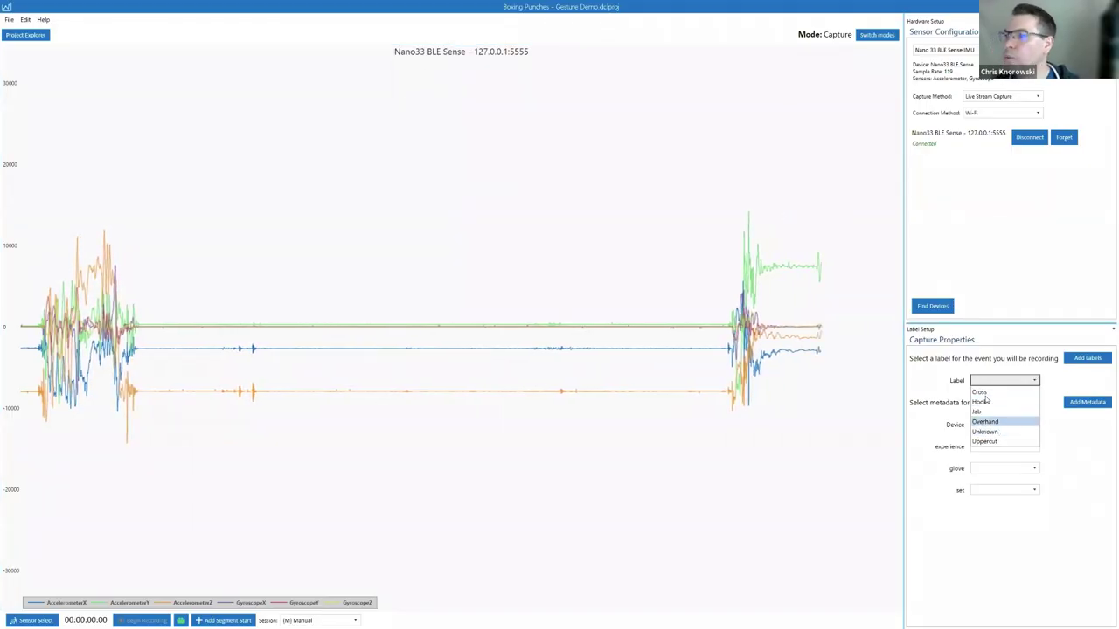
{"action": "left_click", "coordinate": [986, 431]}
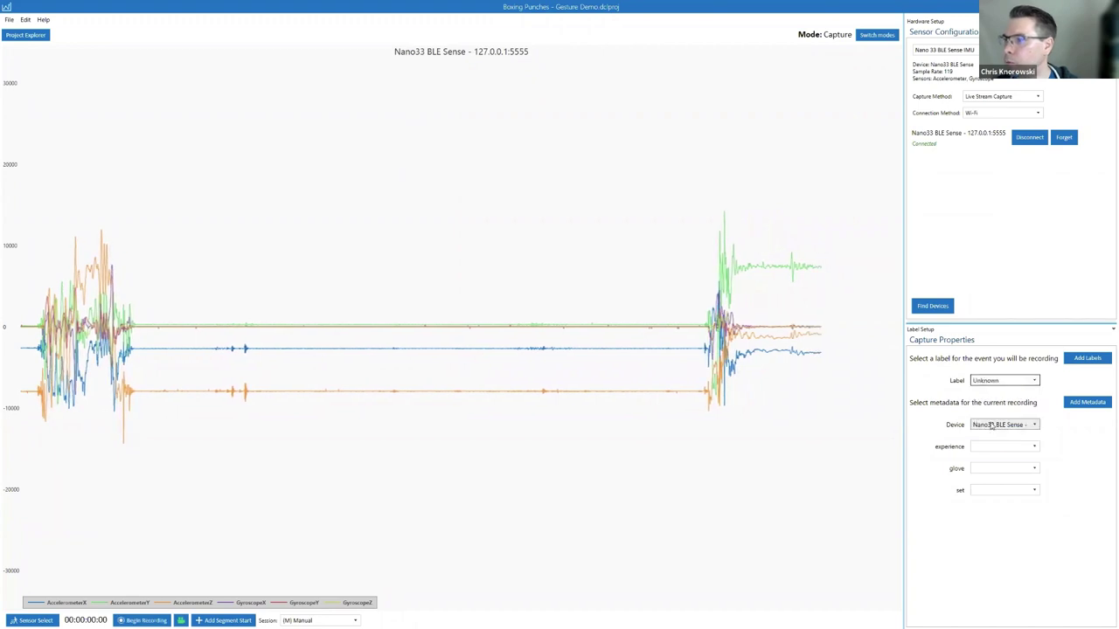
{"action": "left_click", "coordinate": [1010, 446]}
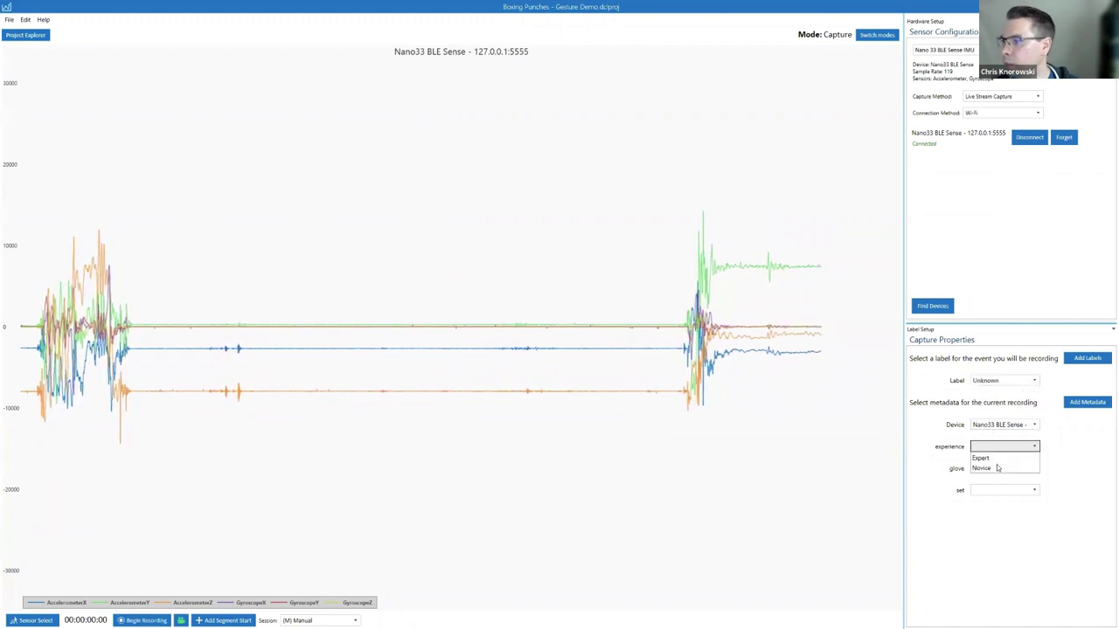
{"action": "left_click", "coordinate": [1003, 462]}
{"action": "left_click", "coordinate": [997, 469]}
{"action": "left_click", "coordinate": [997, 480]}
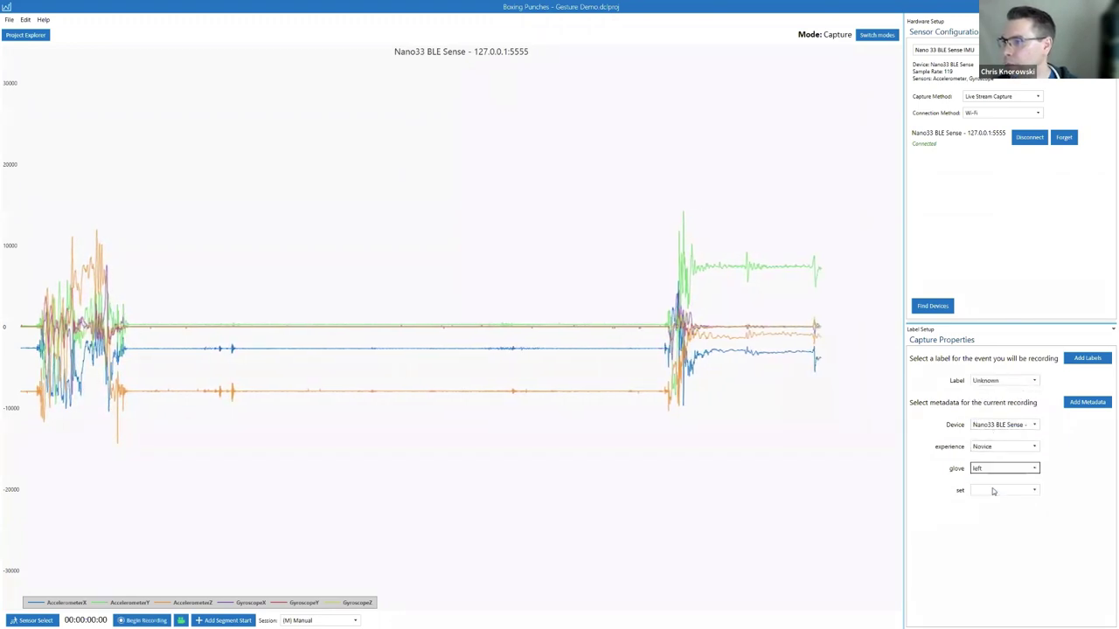
{"action": "left_click", "coordinate": [997, 490]}
{"action": "left_click", "coordinate": [1001, 502]}
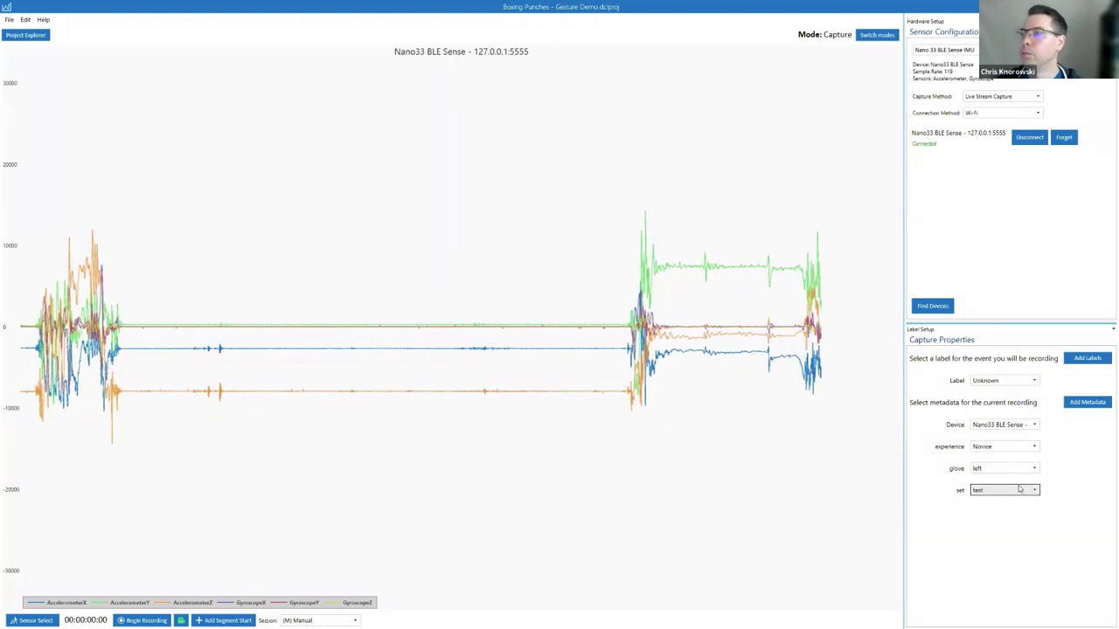
- Review the project's metadata fields and segment labels in the project properties
{"action": "left_click", "coordinate": [1098, 405]}
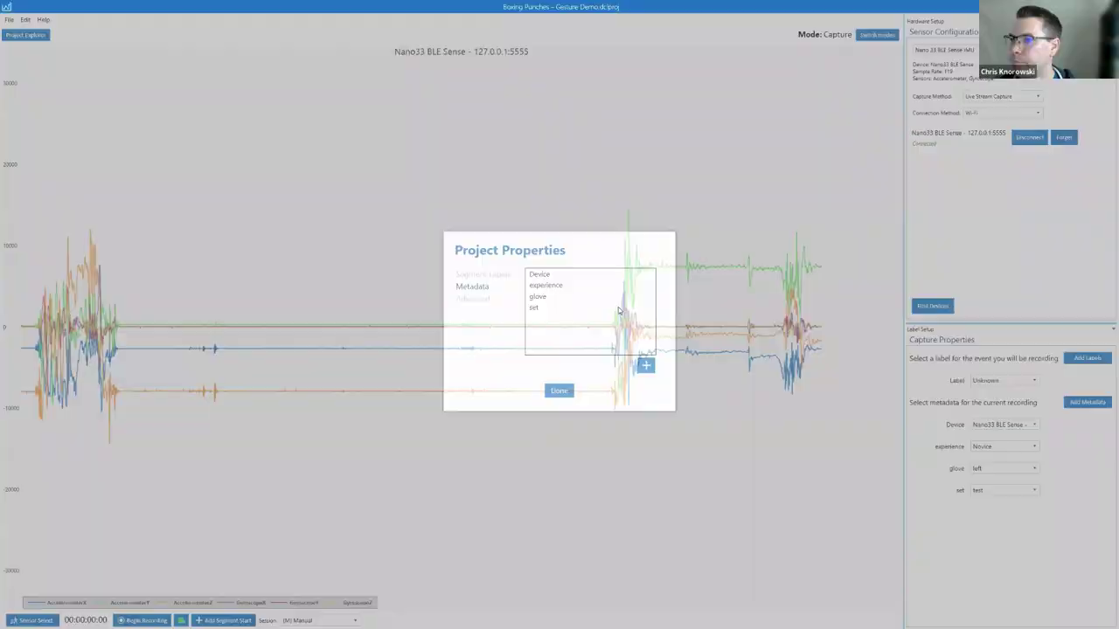
{"action": "left_click", "coordinate": [486, 276]}
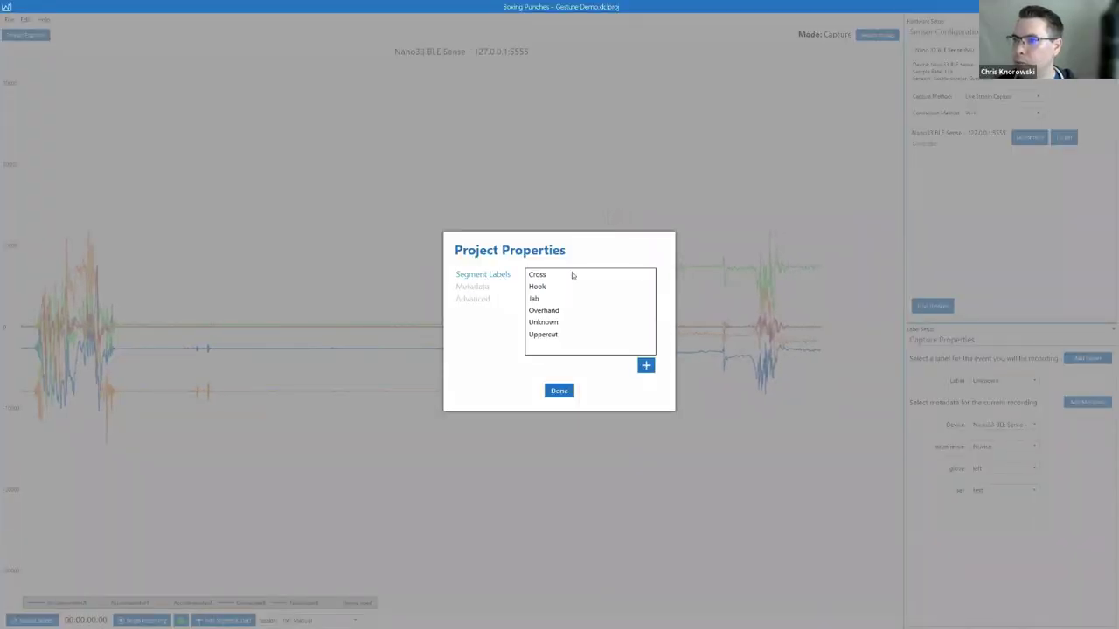
{"action": "left_click", "coordinate": [560, 391]}
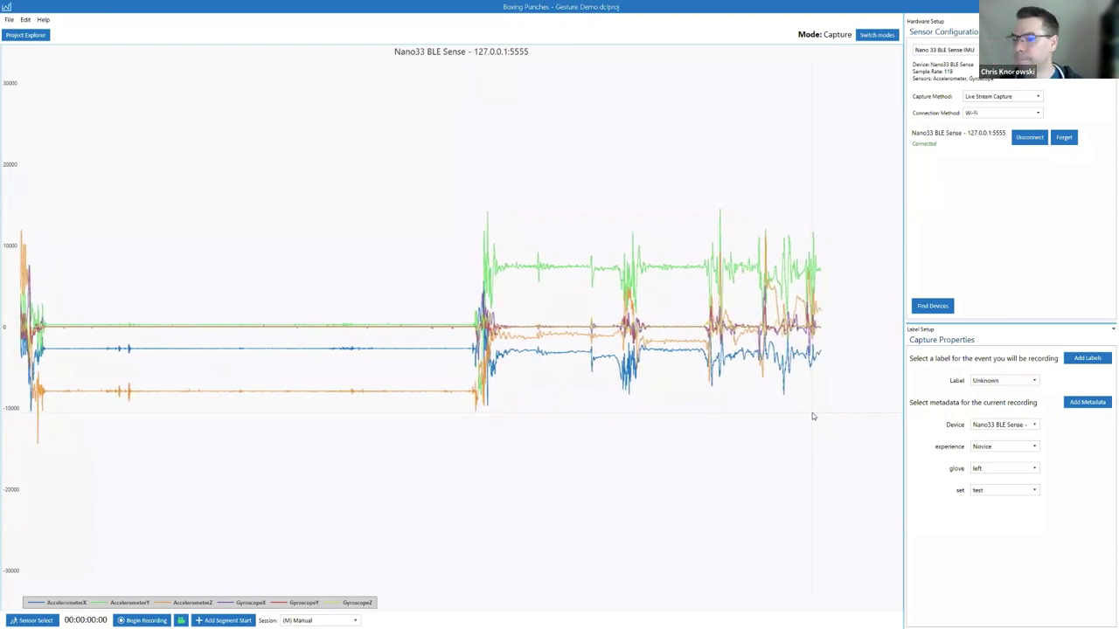
- Record live captures of boxing punches from the Nano33 BLE Sense with the webcam connected, and save them
{"action": "left_click", "coordinate": [135, 620]}
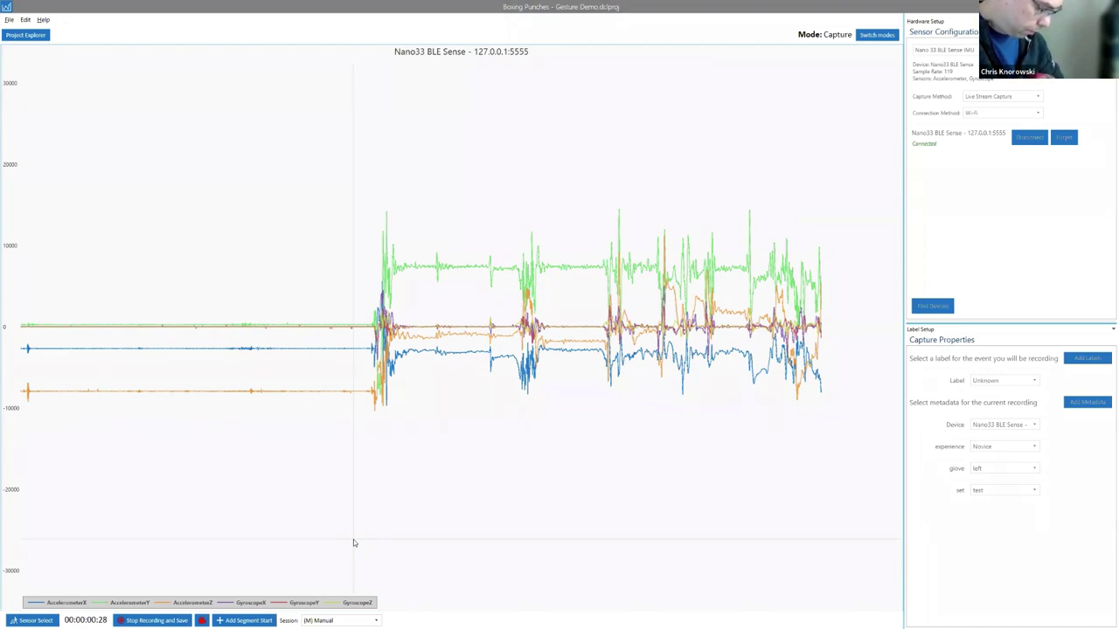
{"action": "key", "text": "space"}
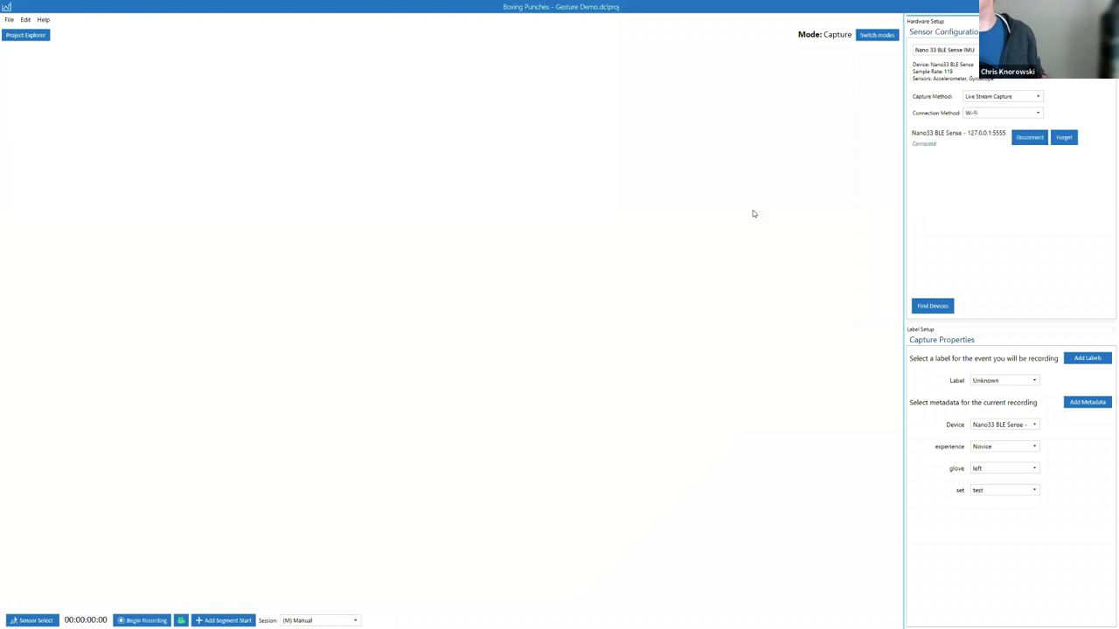
{"action": "left_click", "coordinate": [148, 617]}
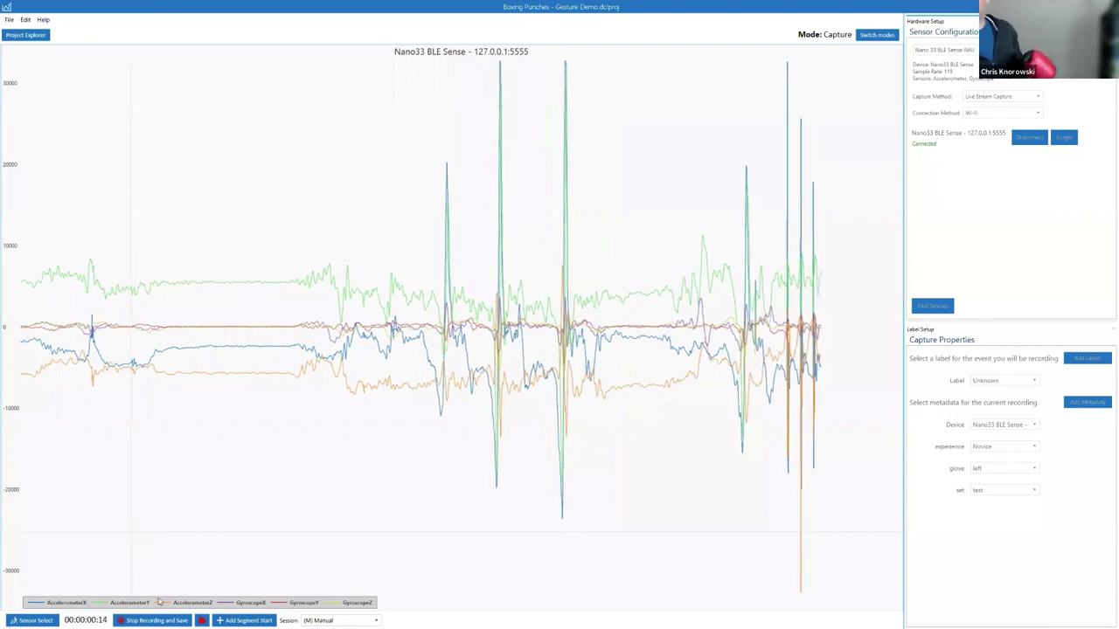
{"action": "left_click", "coordinate": [175, 619]}
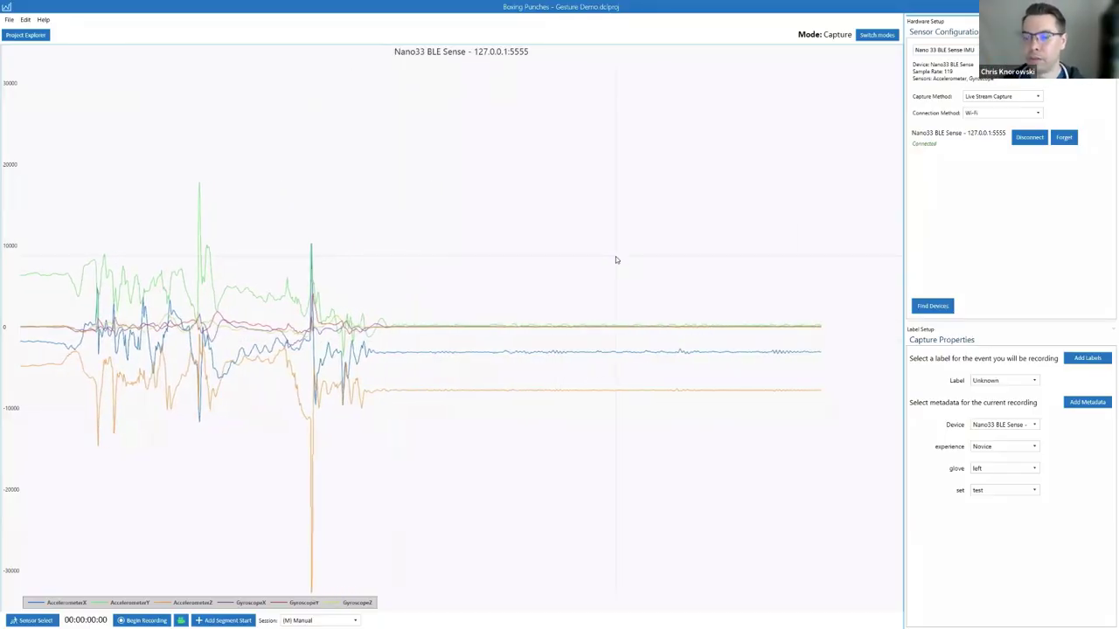
{"action": "left_click", "coordinate": [25, 35]}
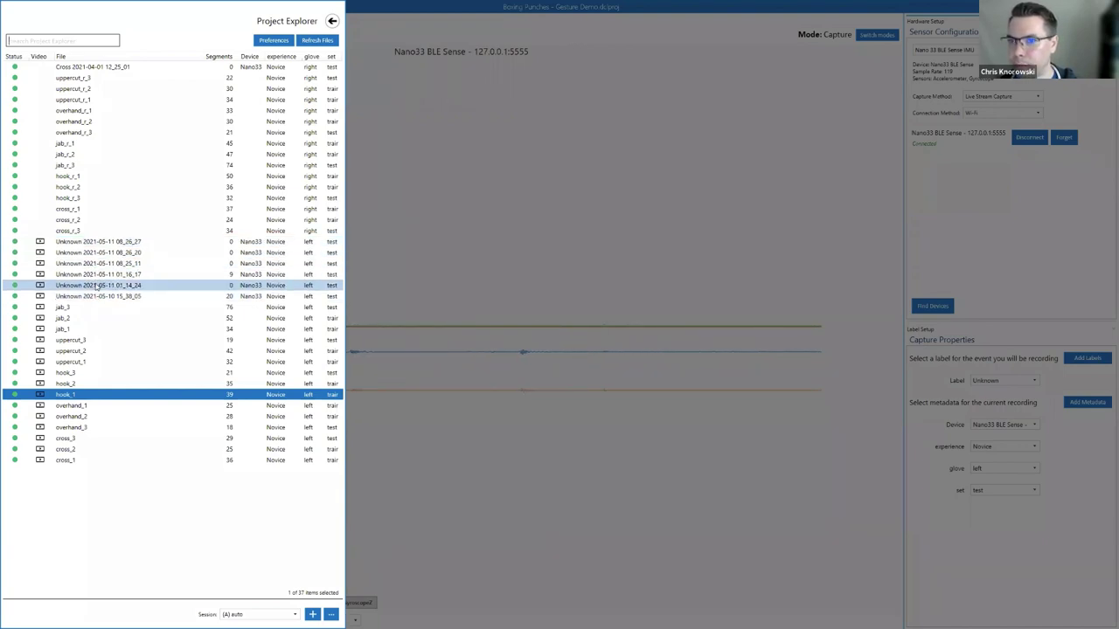
{"action": "left_click", "coordinate": [98, 276]}
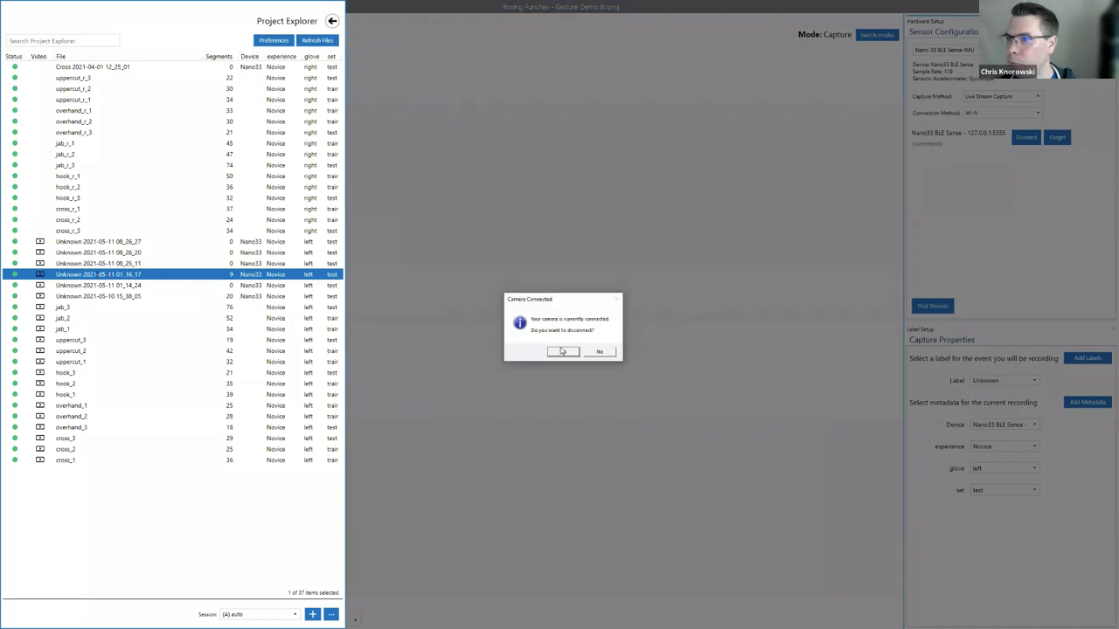
{"action": "left_click", "coordinate": [602, 351]}
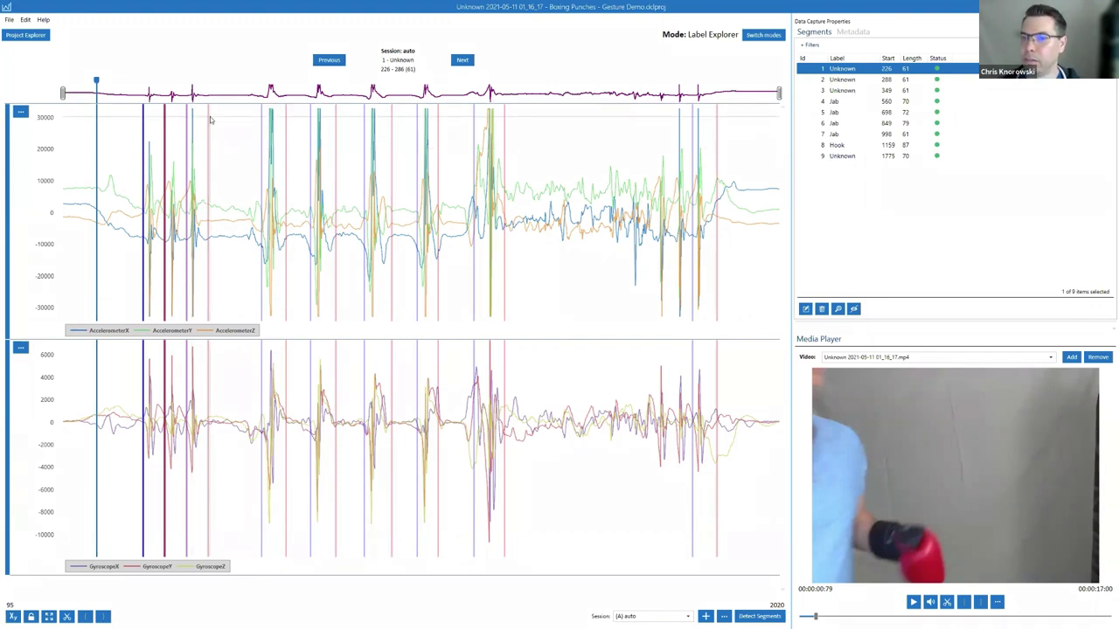
- Play the recording's video in sync with the sensor data from sample 75, and pause it around sample 859
{"action": "mouse_move", "coordinate": [98, 82]}
{"action": "left_mouse_down"}
{"action": "mouse_move", "coordinate": [107, 81]}
{"action": "mouse_move", "coordinate": [89, 81]}
{"action": "left_mouse_up"}
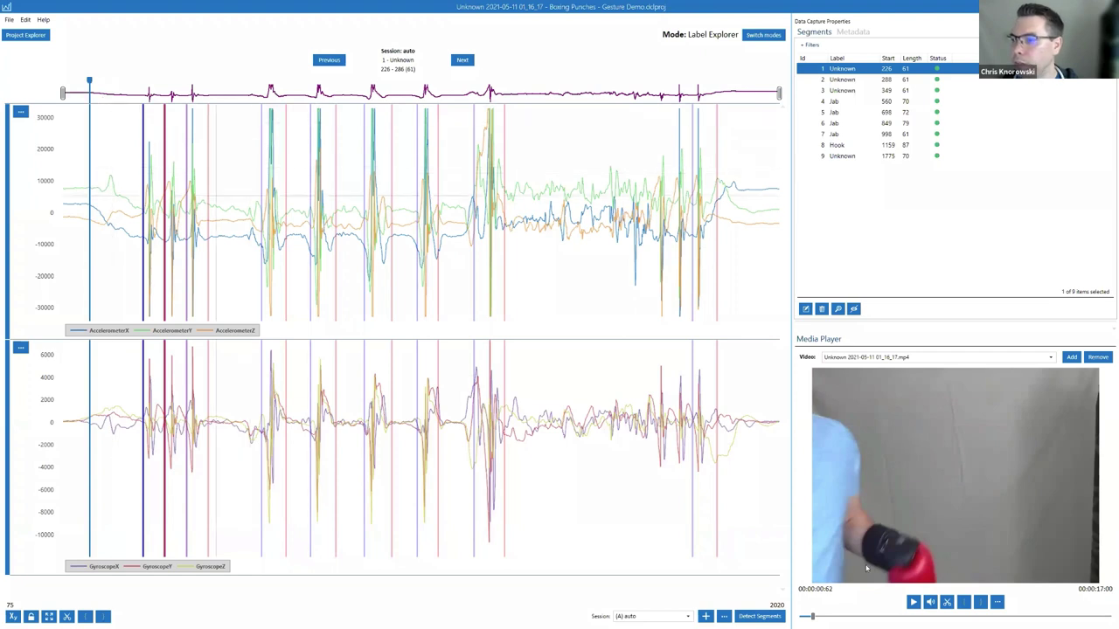
{"action": "left_click", "coordinate": [913, 602]}
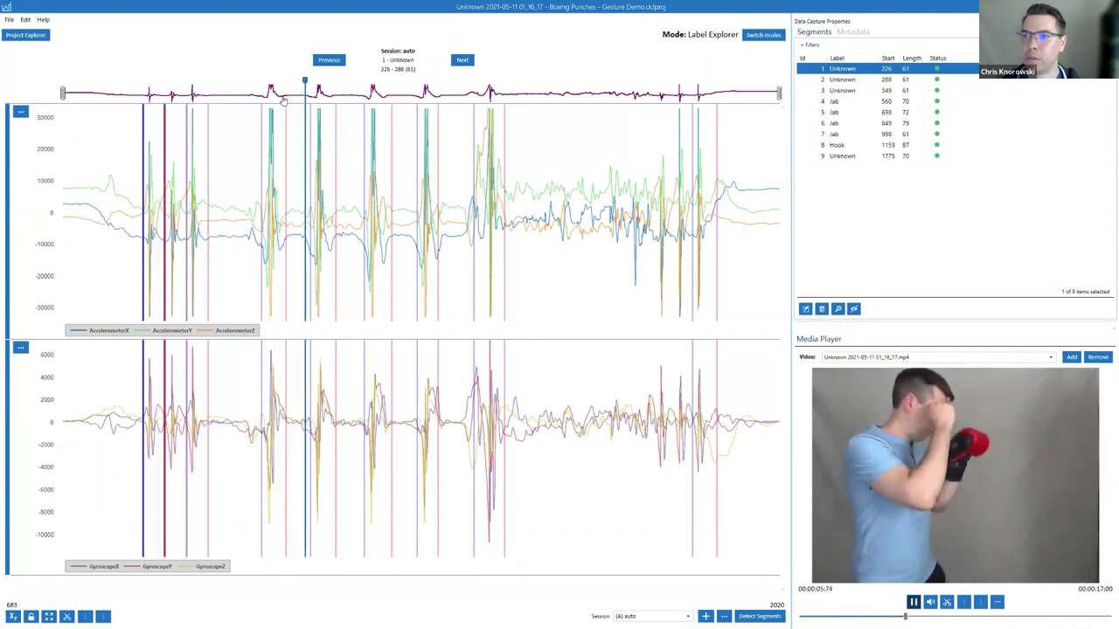
{"action": "key", "text": "space"}
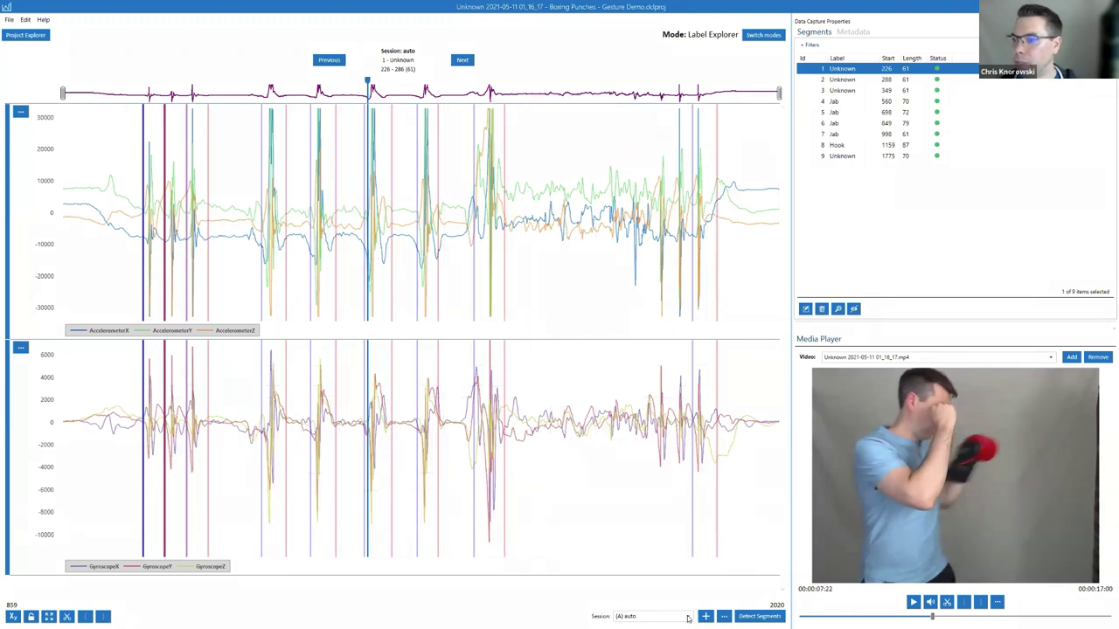
- Switch the recording's labeling session from auto to Manual
{"action": "left_click", "coordinate": [639, 614]}
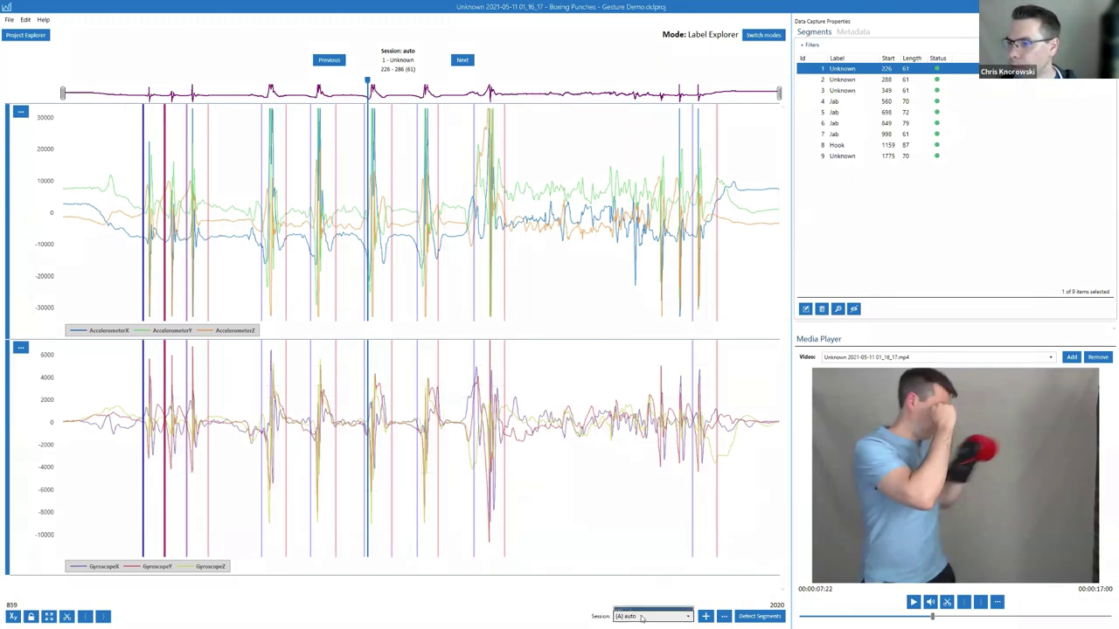
{"action": "left_click", "coordinate": [645, 602]}
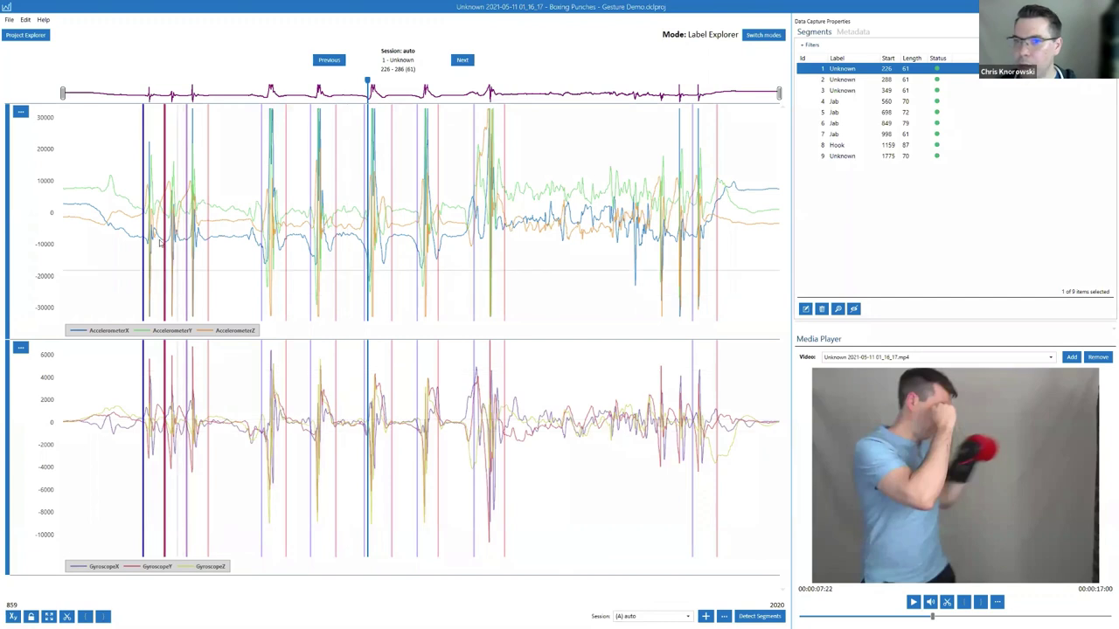
{"action": "left_click", "coordinate": [654, 616]}
{"action": "left_click", "coordinate": [658, 597]}
{"action": "left_click", "coordinate": [654, 618]}
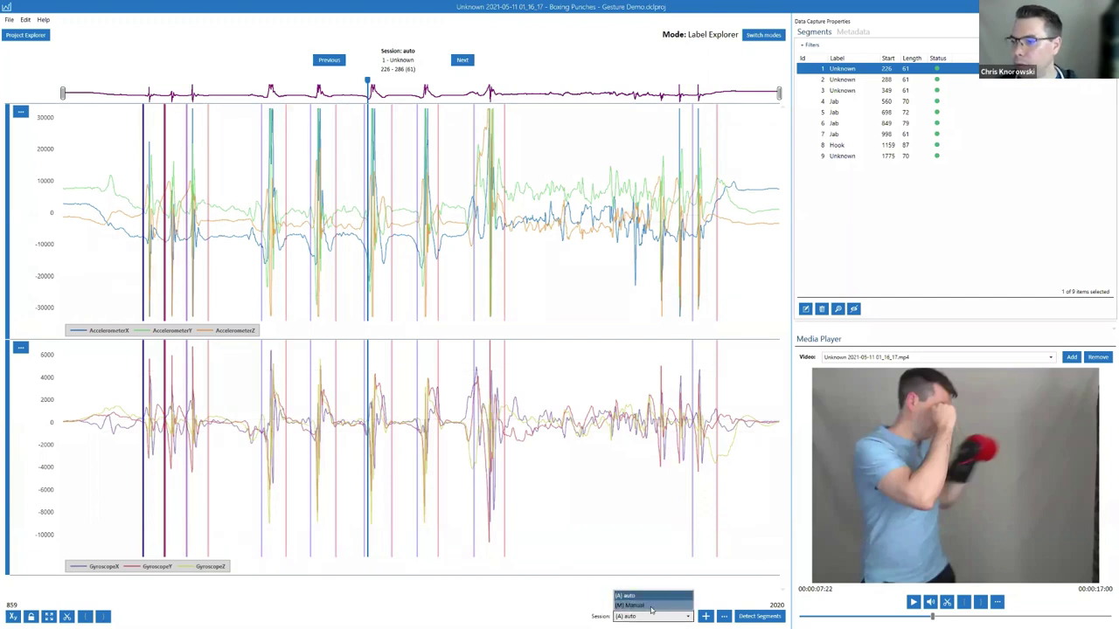
{"action": "left_click", "coordinate": [651, 605]}
- Add five 100-sample segments by hand around the punches, starting at about samples 527, 667, 810, 966 and 1133
{"action": "left_click", "coordinate": [133, 228]}
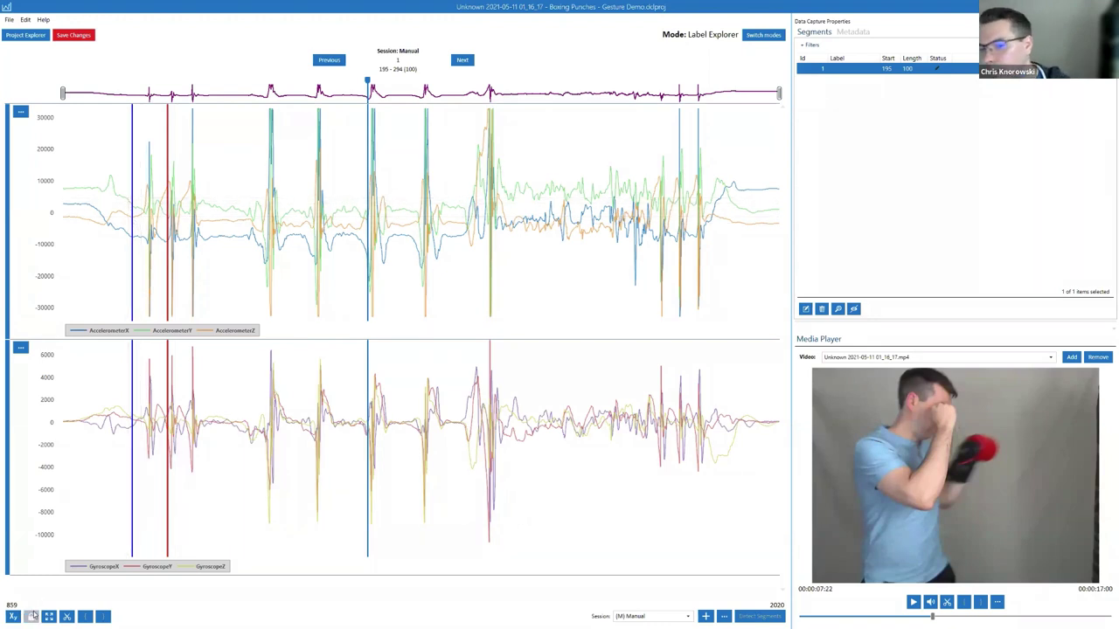
{"action": "left_click_drag", "start_coordinate": [131, 284], "coordinate": [252, 282]}
{"action": "left_click", "coordinate": [300, 253]}
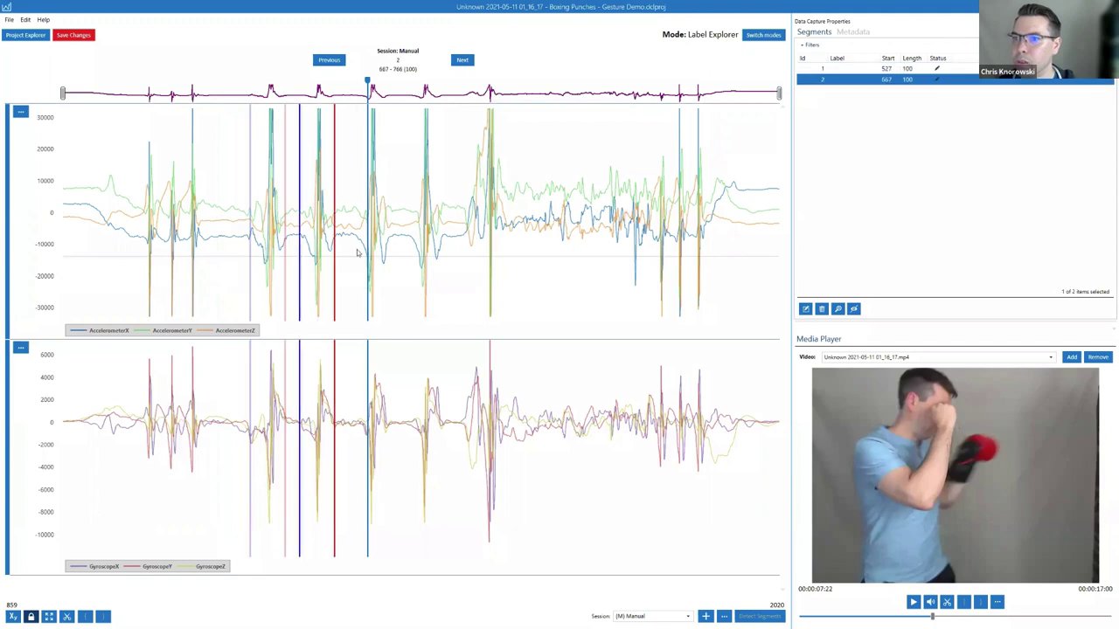
{"action": "left_click", "coordinate": [350, 244]}
{"action": "left_click", "coordinate": [405, 238]}
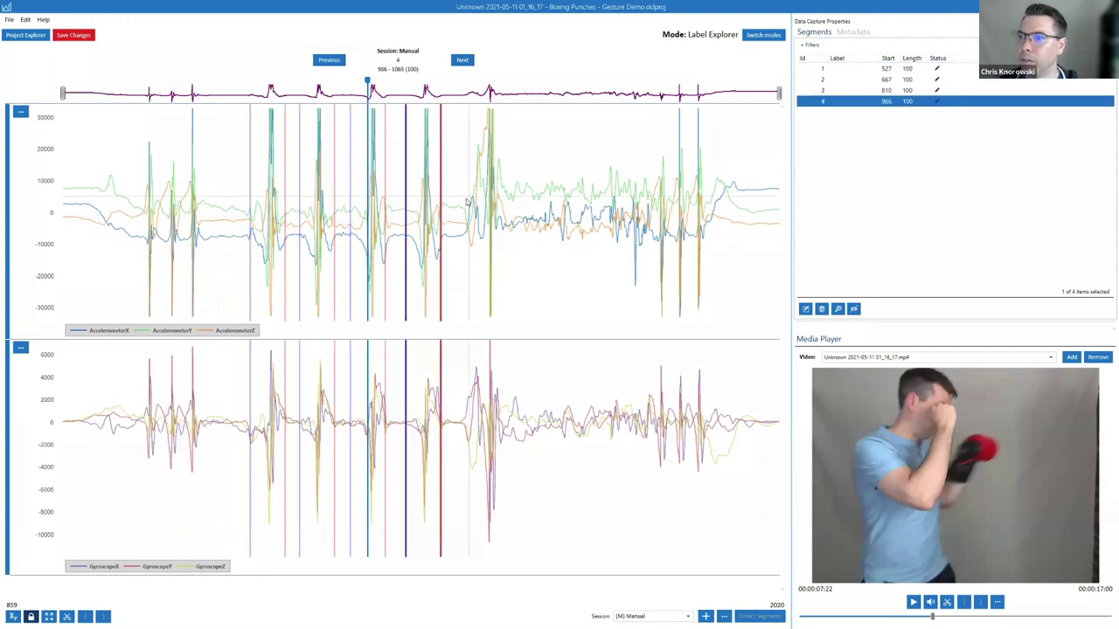
{"action": "left_click", "coordinate": [465, 210]}
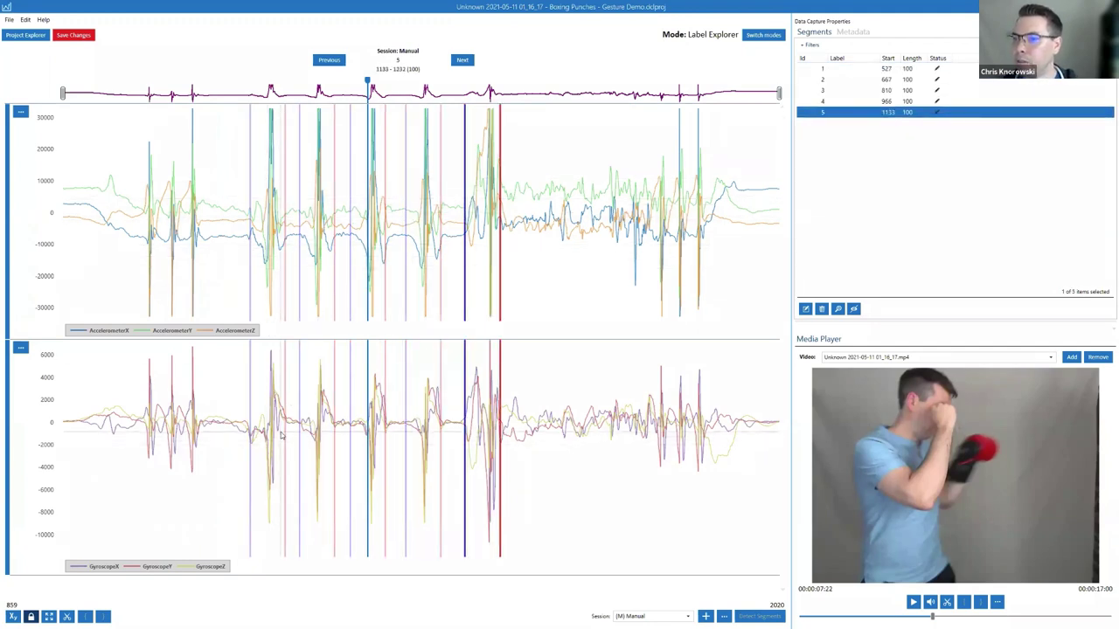
- Delete all the hand-placed segments from the Manual session
{"action": "key", "text": "ctrl+a"}
{"action": "key", "text": "Delete"}
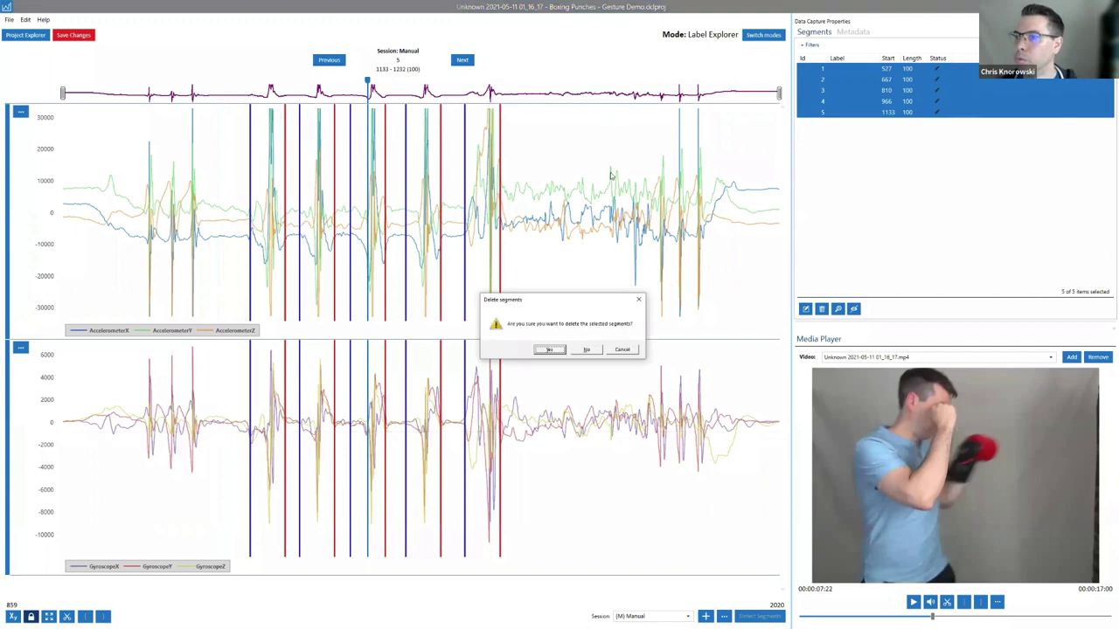
{"action": "left_click", "coordinate": [550, 349]}
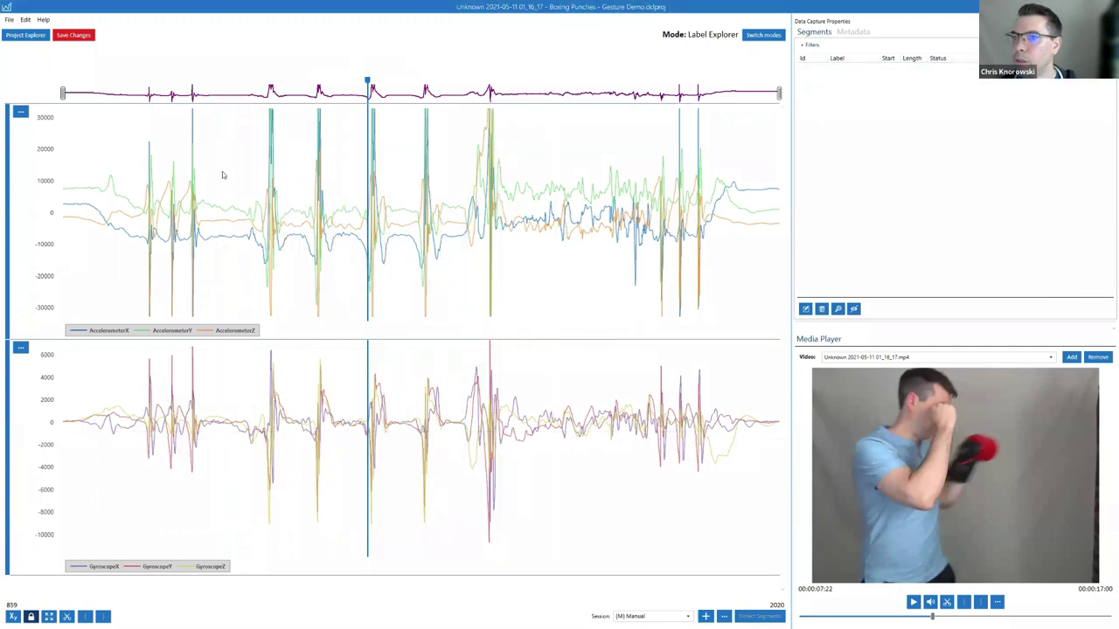
- Switch back to the auto session and run automatic segment detection on the recording
{"action": "left_click", "coordinate": [654, 617]}
{"action": "left_click", "coordinate": [671, 604]}
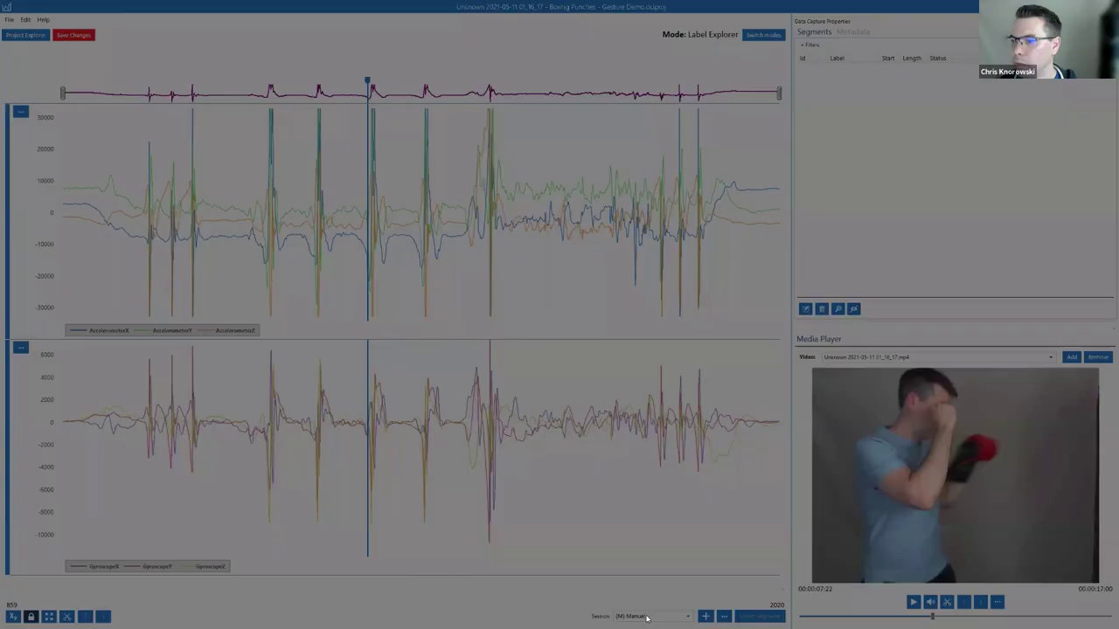
{"action": "left_click", "coordinate": [651, 616]}
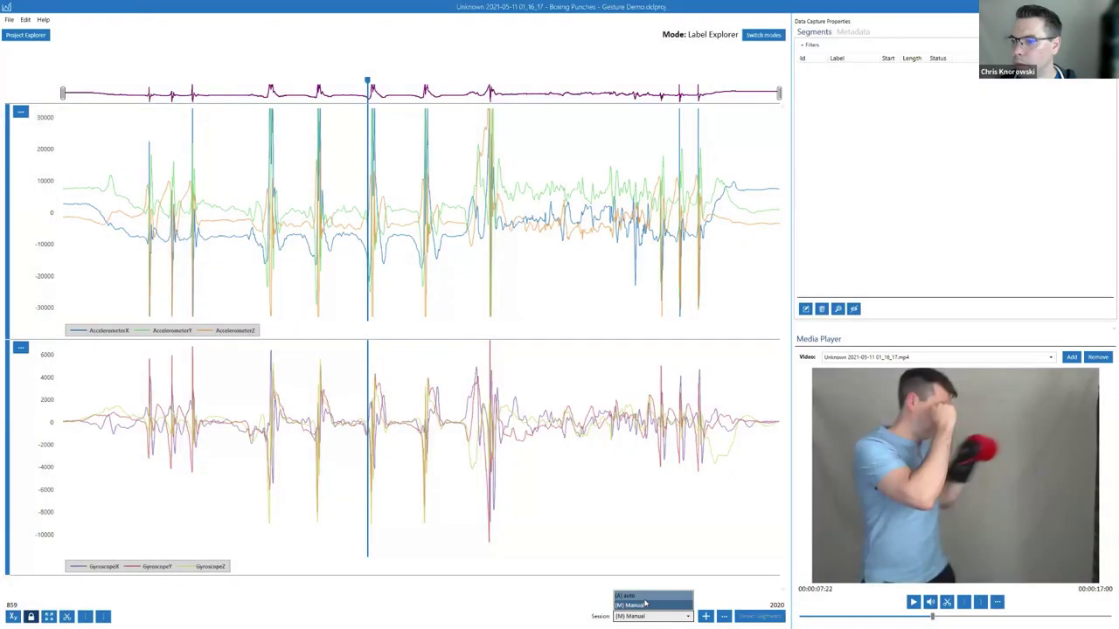
{"action": "left_click", "coordinate": [638, 596]}
{"action": "left_click", "coordinate": [750, 617]}
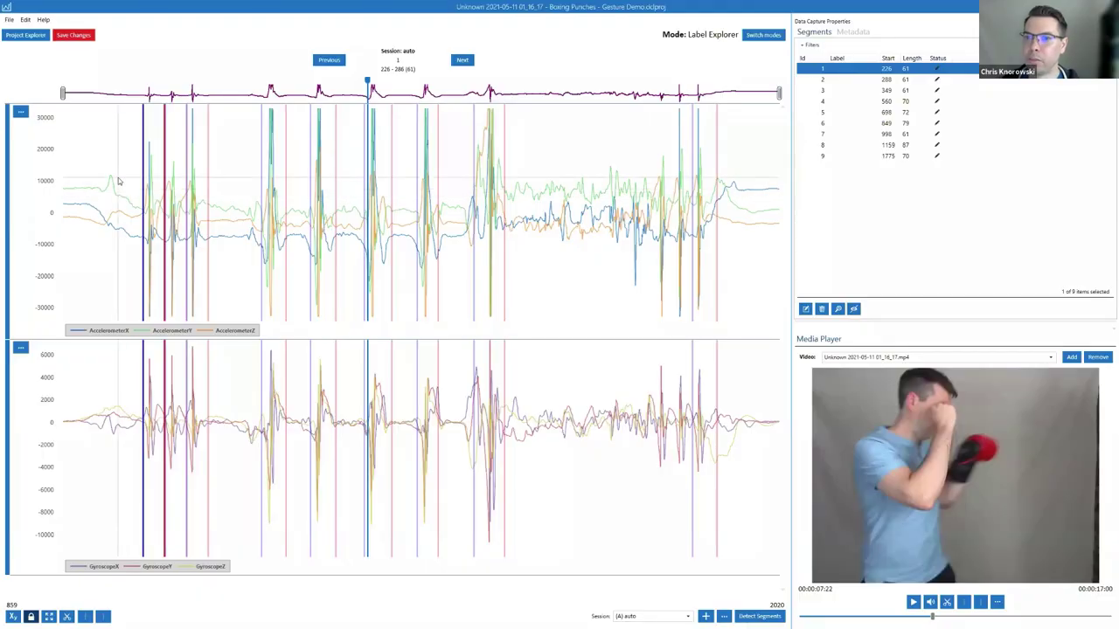
- Examine the detected segment boundaries around the first three movements and the punch starting at sample 560
{"action": "scroll", "coordinate": [125, 180], "scroll_direction": "up", "scroll_amount": 3}
{"action": "scroll", "coordinate": [105, 177], "scroll_direction": "down", "scroll_amount": 3}
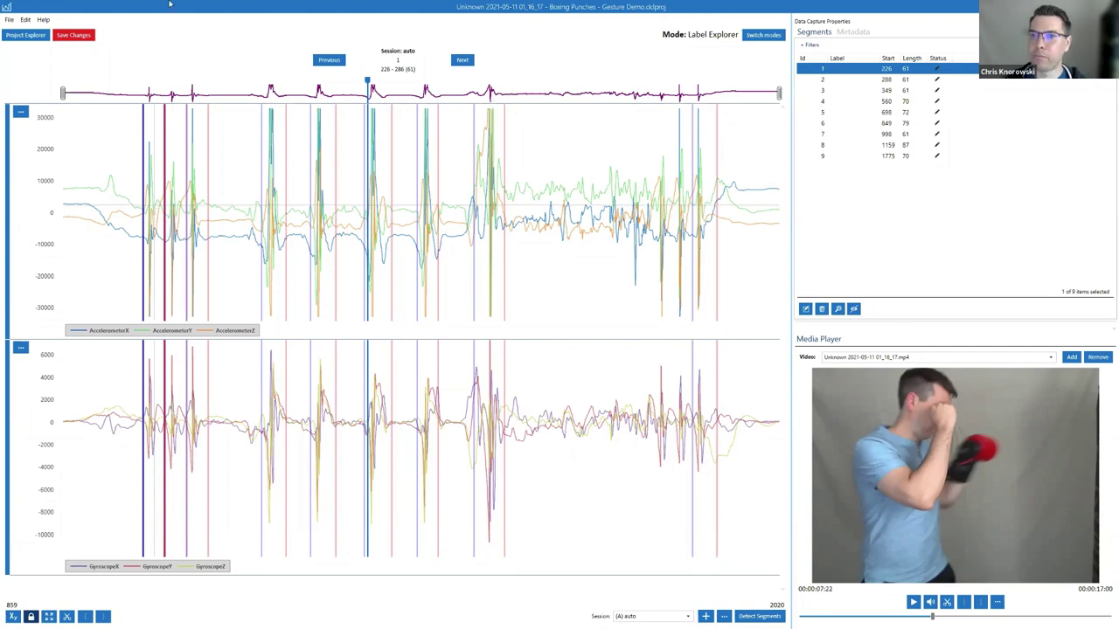
{"action": "scroll", "coordinate": [145, 201], "scroll_direction": "up", "scroll_amount": 5}
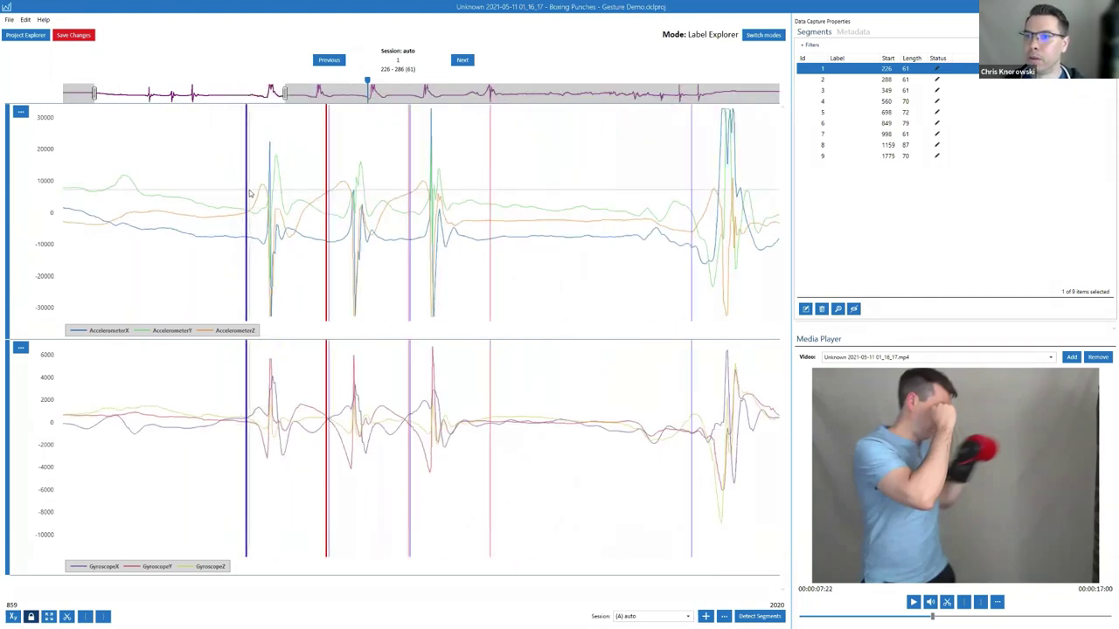
{"action": "scroll", "coordinate": [162, 212], "scroll_direction": "down", "scroll_amount": 5}
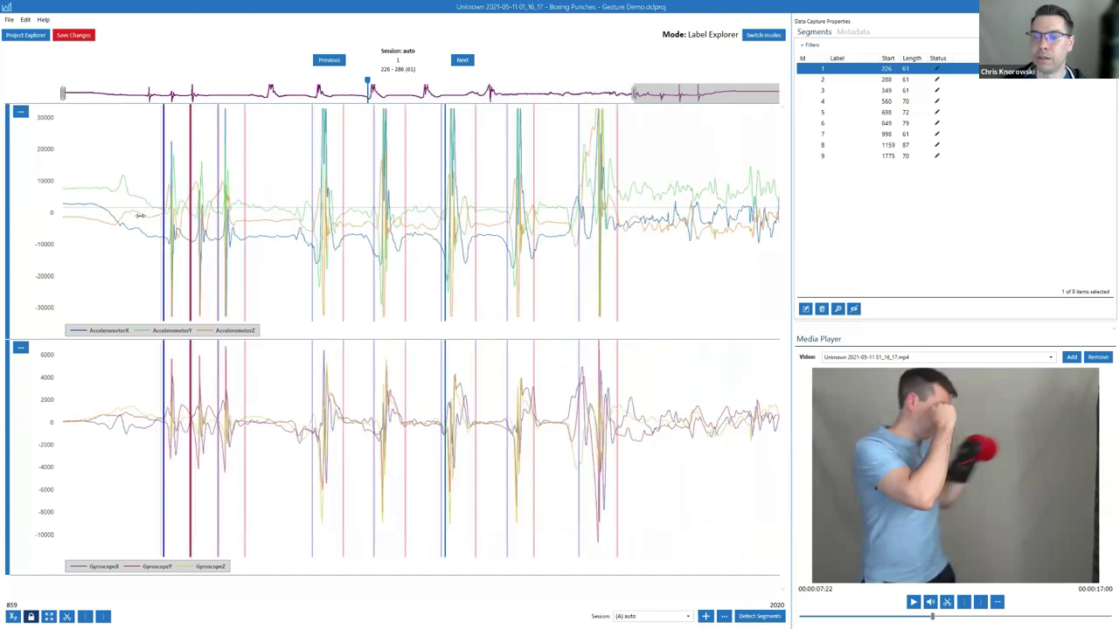
{"action": "scroll", "coordinate": [140, 215], "scroll_direction": "down", "scroll_amount": 2}
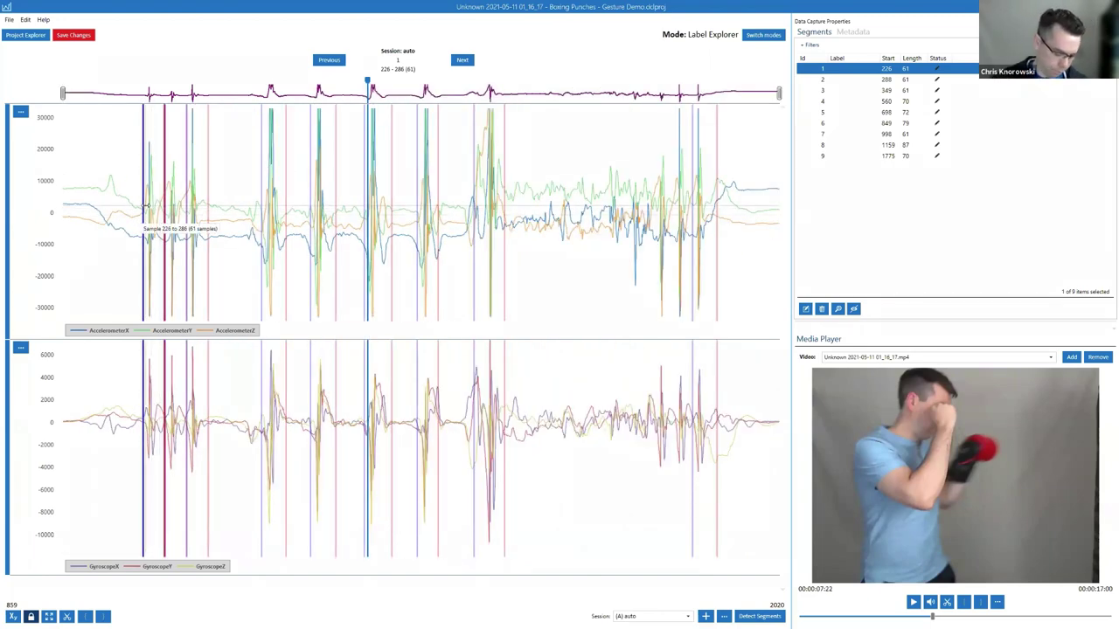
{"action": "scroll", "coordinate": [284, 201], "scroll_direction": "up", "scroll_amount": 5}
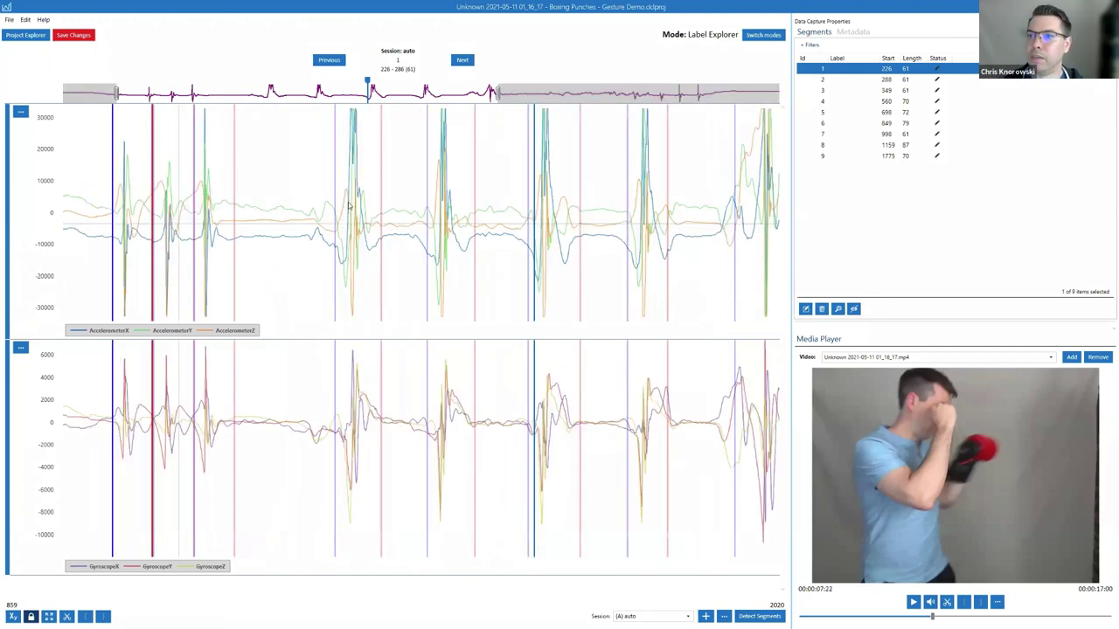
{"action": "left_click", "coordinate": [279, 202]}
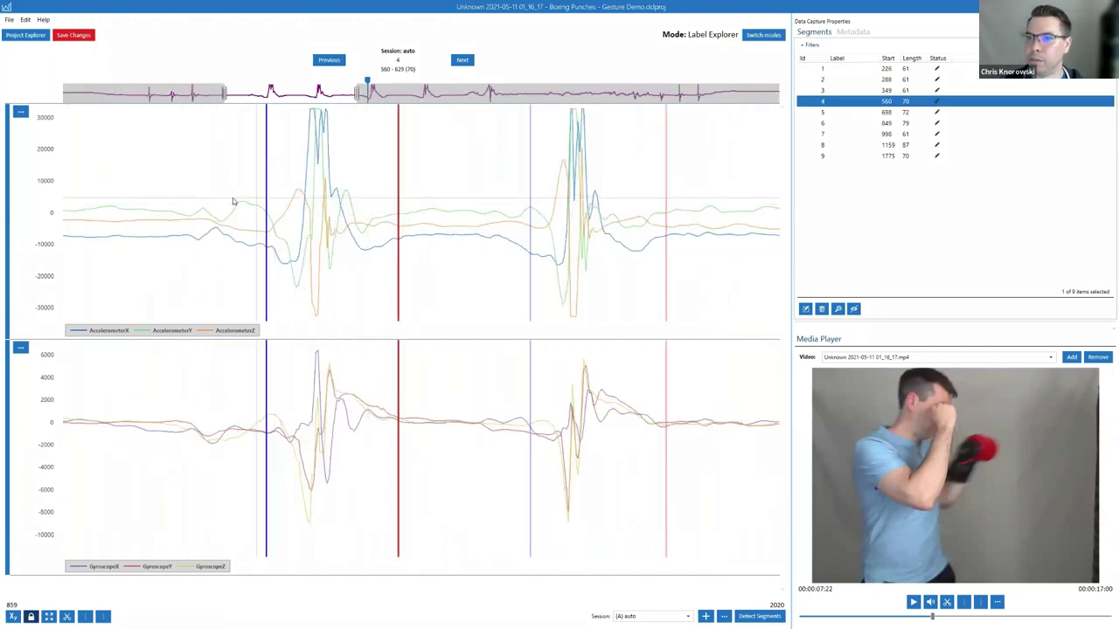
{"action": "scroll", "coordinate": [229, 203], "scroll_direction": "down", "scroll_amount": 3}
{"action": "scroll", "coordinate": [228, 198], "scroll_direction": "left", "scroll_amount": 2}
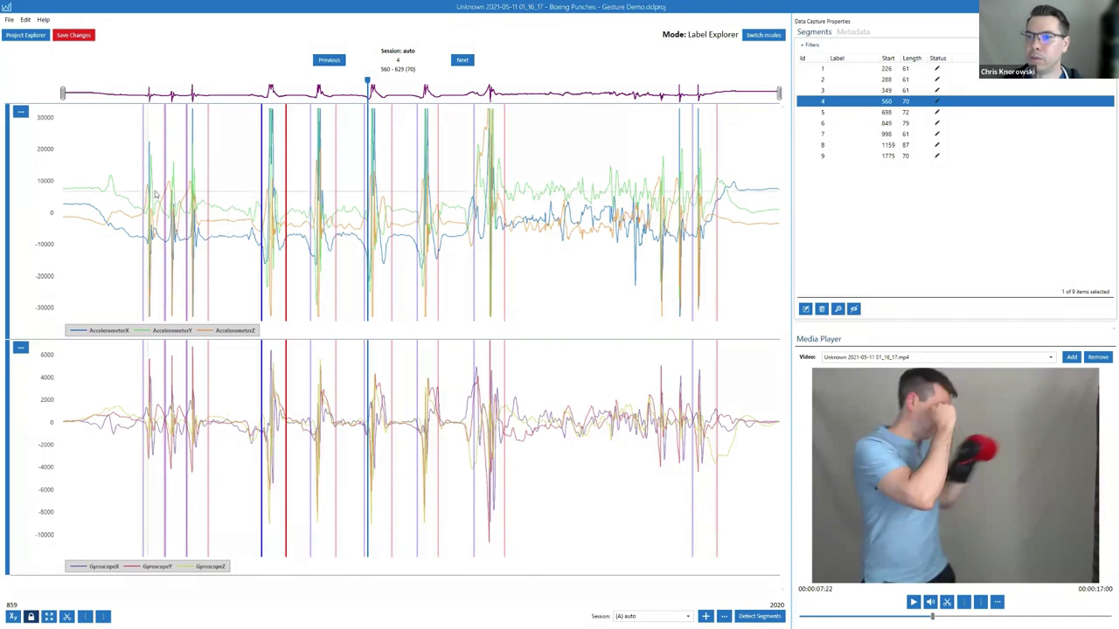
{"action": "scroll", "coordinate": [142, 190], "scroll_direction": "down", "scroll_amount": 1}
{"action": "scroll", "coordinate": [143, 190], "scroll_direction": "up", "scroll_amount": 2}
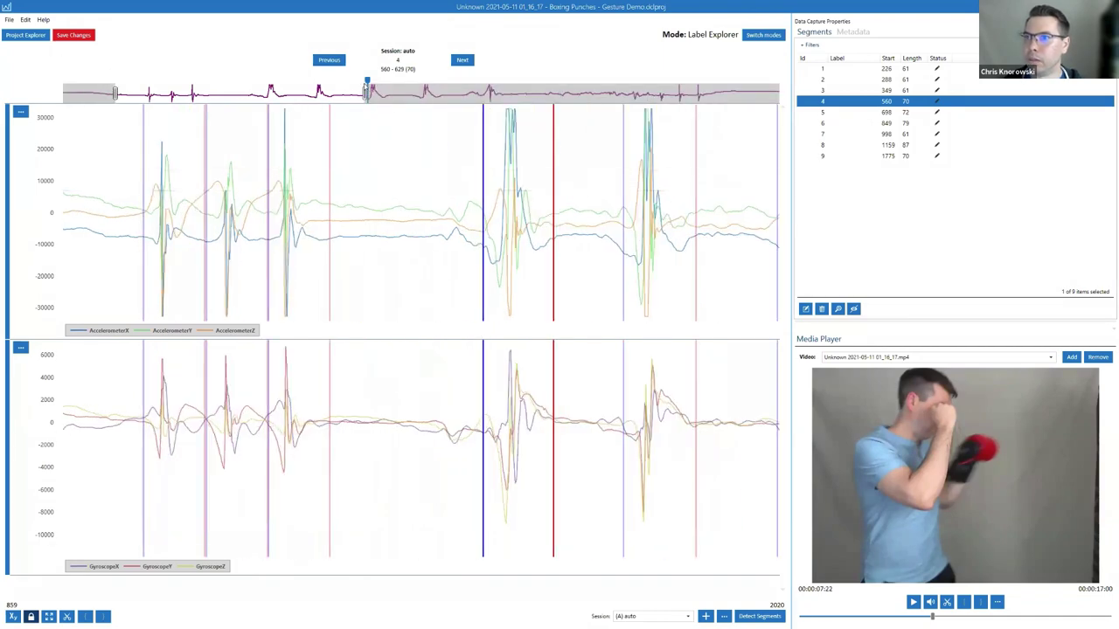
- Move the video position to about sample 202 and label the first detected segment as Unknown
{"action": "left_click_drag", "start_coordinate": [368, 83], "coordinate": [133, 83]}
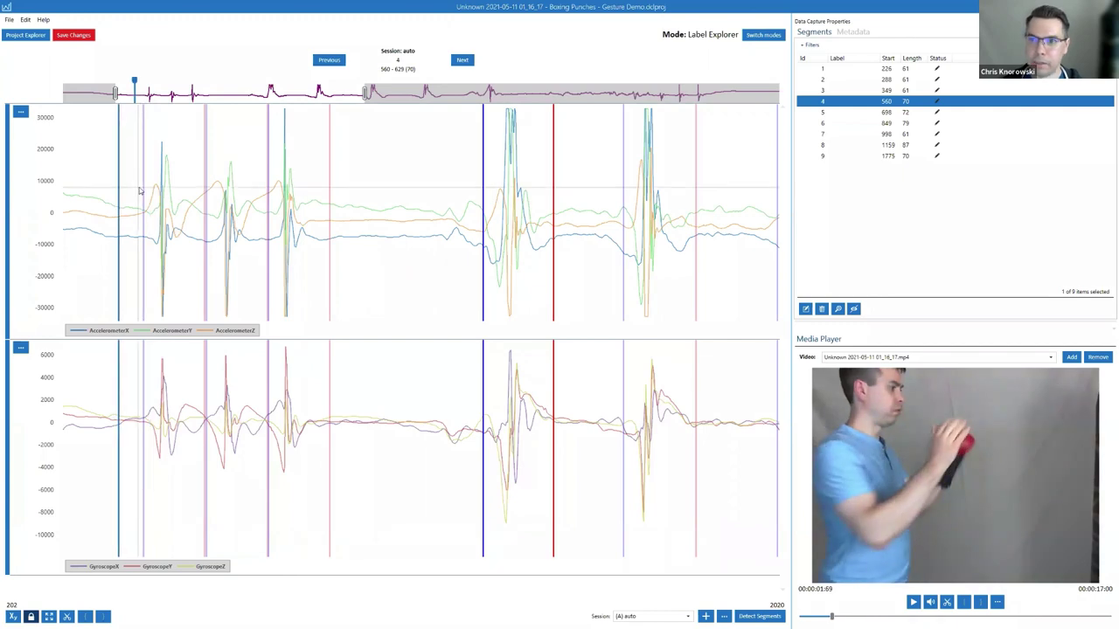
{"action": "key", "text": "Home"}
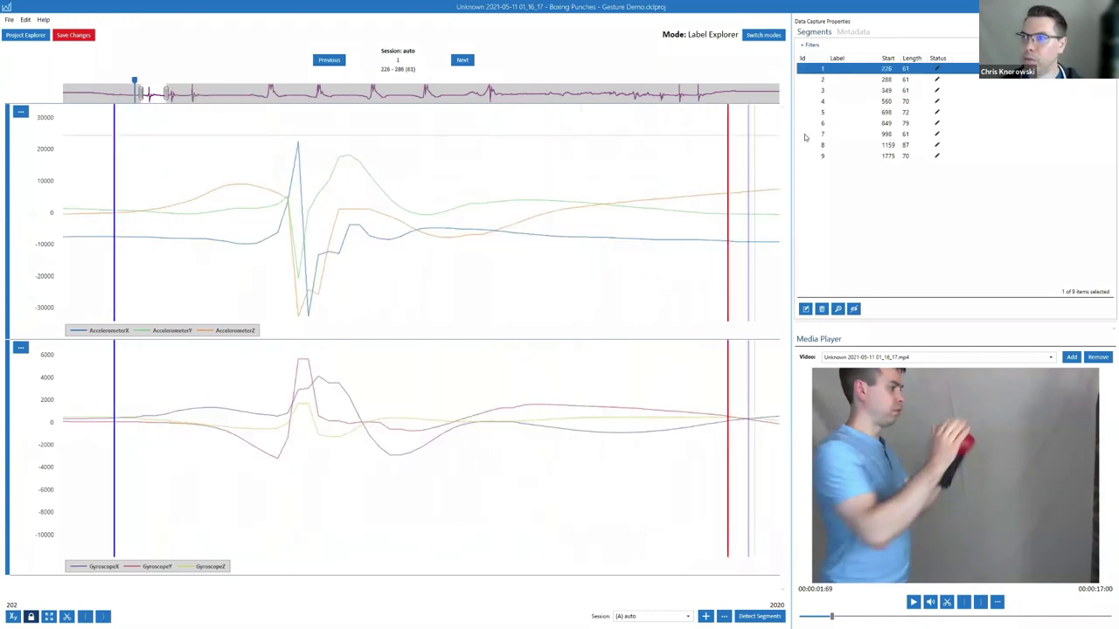
{"action": "left_click", "coordinate": [754, 133]}
{"action": "left_click", "coordinate": [585, 329]}
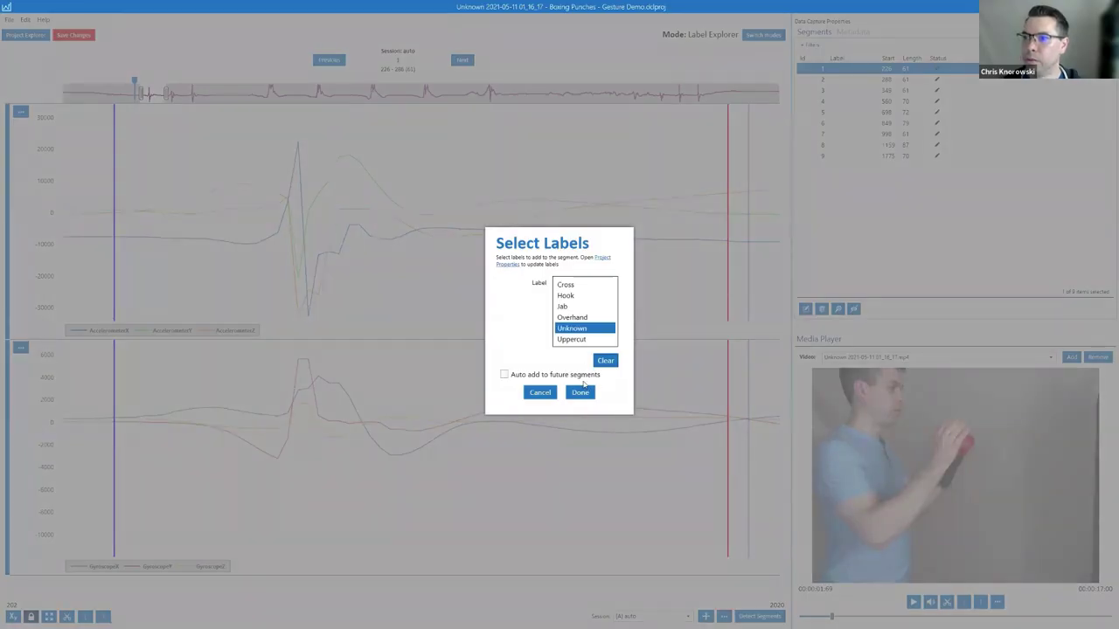
{"action": "key", "text": "Escape"}
- Select segments 1 to 3 together and give them all the label Unknown
{"action": "scroll", "coordinate": [232, 216], "scroll_direction": "down", "scroll_amount": 5}
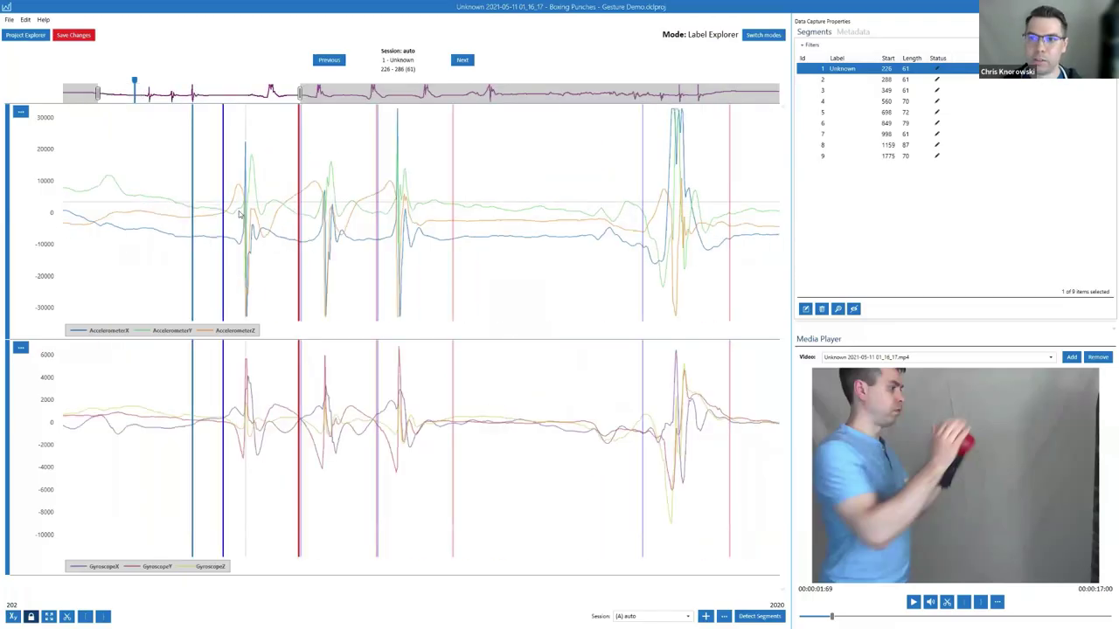
{"action": "scroll", "coordinate": [242, 212], "scroll_direction": "down", "scroll_amount": 3}
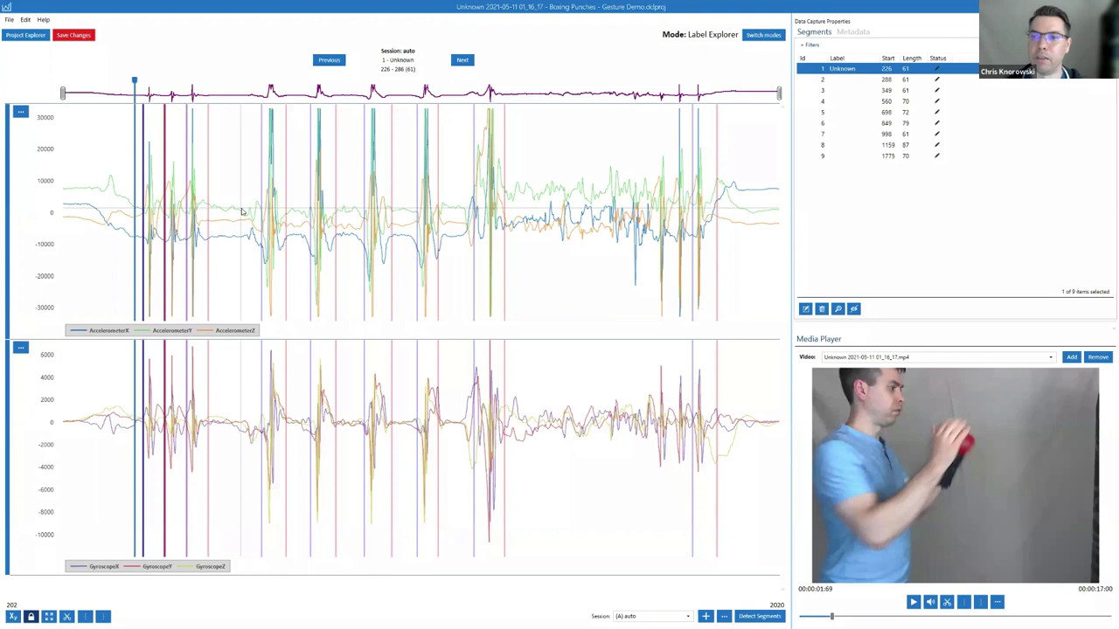
{"action": "left_click", "coordinate": [822, 91], "text": "shift"}
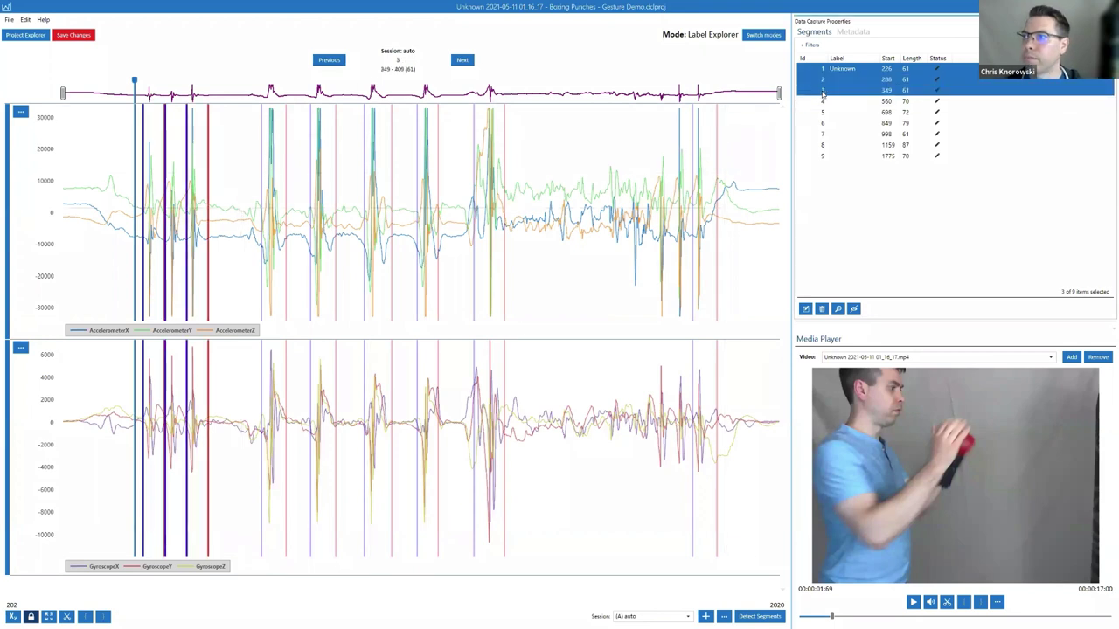
{"action": "right_click", "coordinate": [822, 93]}
{"action": "left_click", "coordinate": [839, 101]}
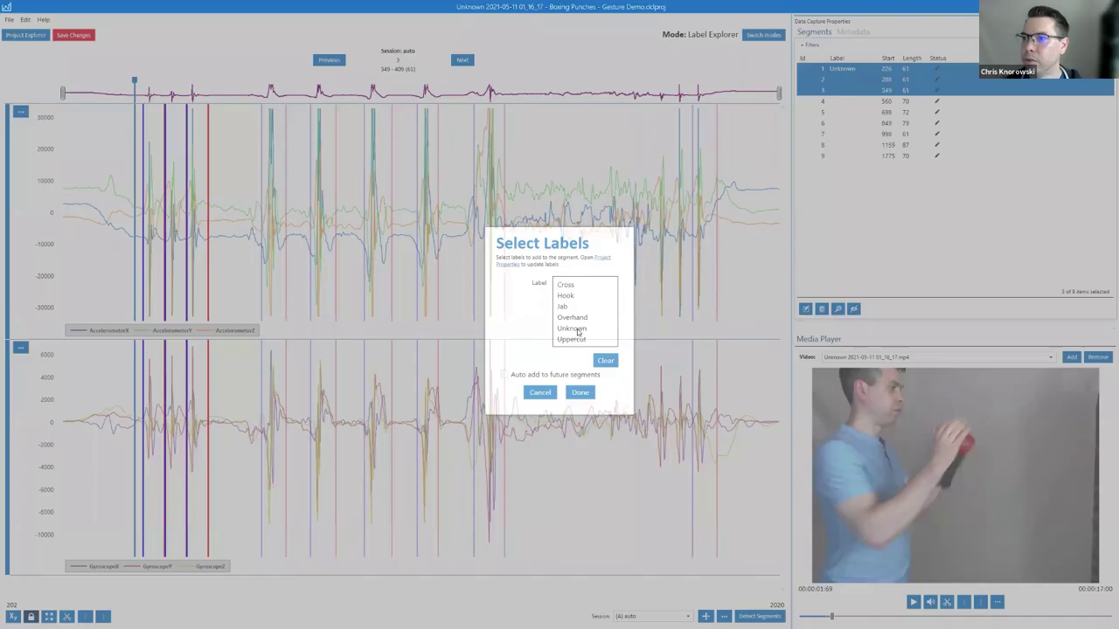
{"action": "left_click", "coordinate": [577, 329]}
{"action": "left_click", "coordinate": [579, 393]}
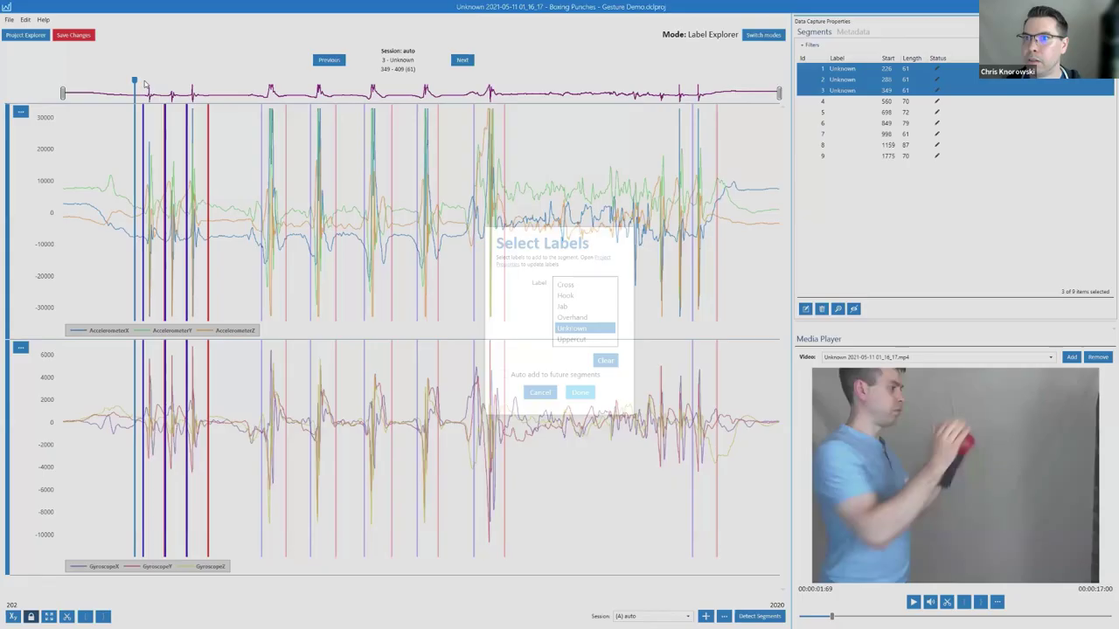
- Scrub the video through the first punch to about sample 633 and label segments 4 to 7 as Jab
{"action": "left_click_drag", "start_coordinate": [165, 85], "coordinate": [273, 166]}
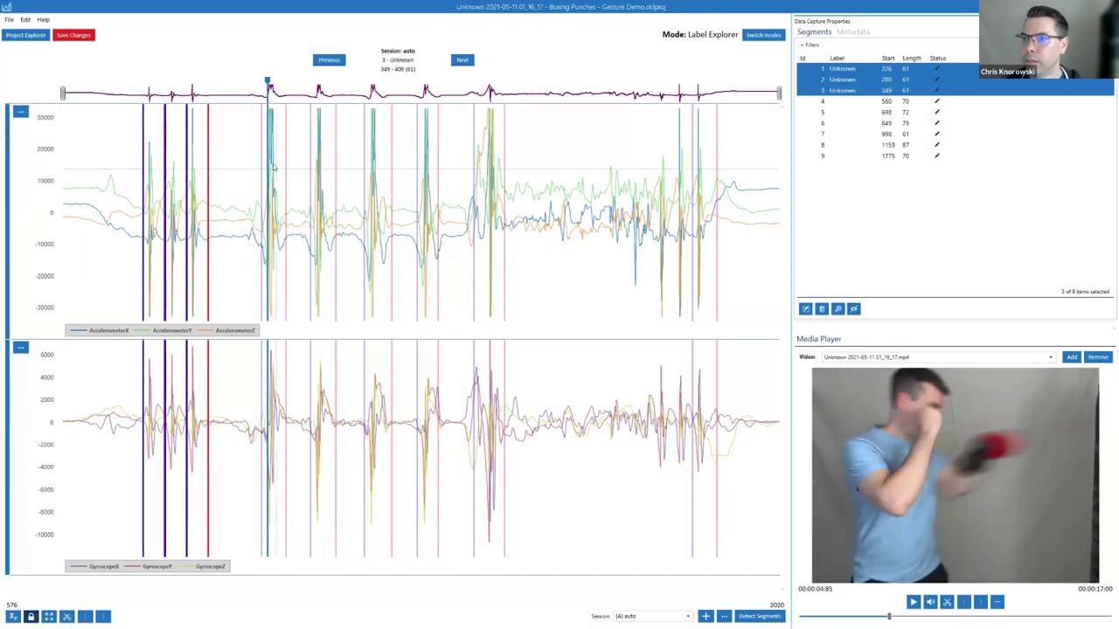
{"action": "scroll", "coordinate": [222, 155], "scroll_direction": "up", "scroll_amount": 5}
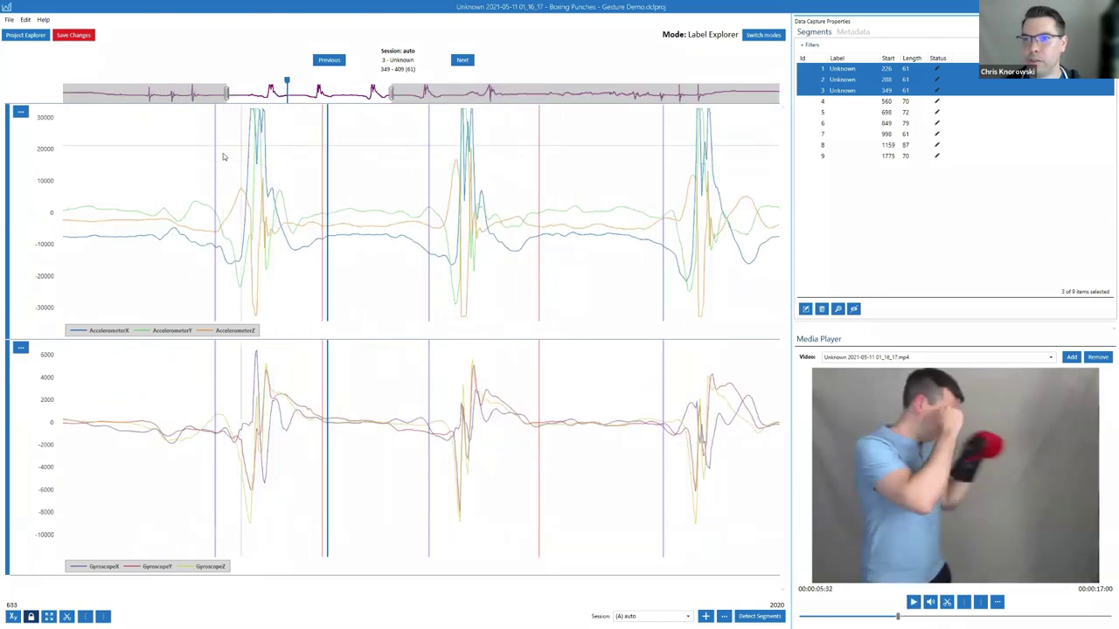
{"action": "scroll", "coordinate": [222, 155], "scroll_direction": "down", "scroll_amount": 5}
{"action": "left_click_drag", "start_coordinate": [853, 102], "coordinate": [853, 155]}
{"action": "right_click", "coordinate": [848, 127]}
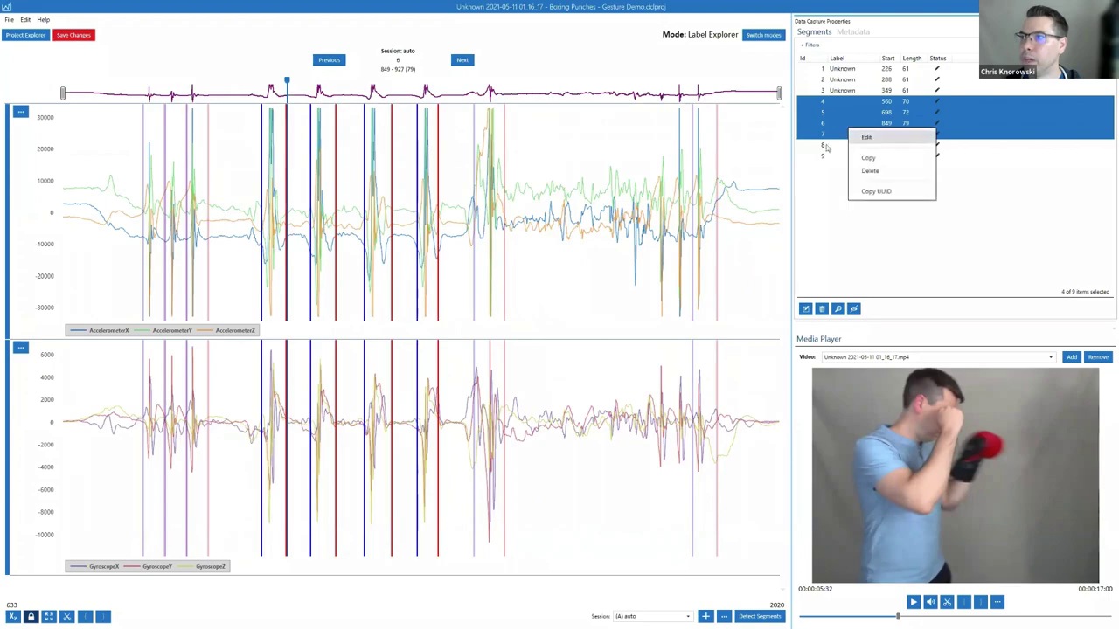
{"action": "left_click", "coordinate": [576, 308]}
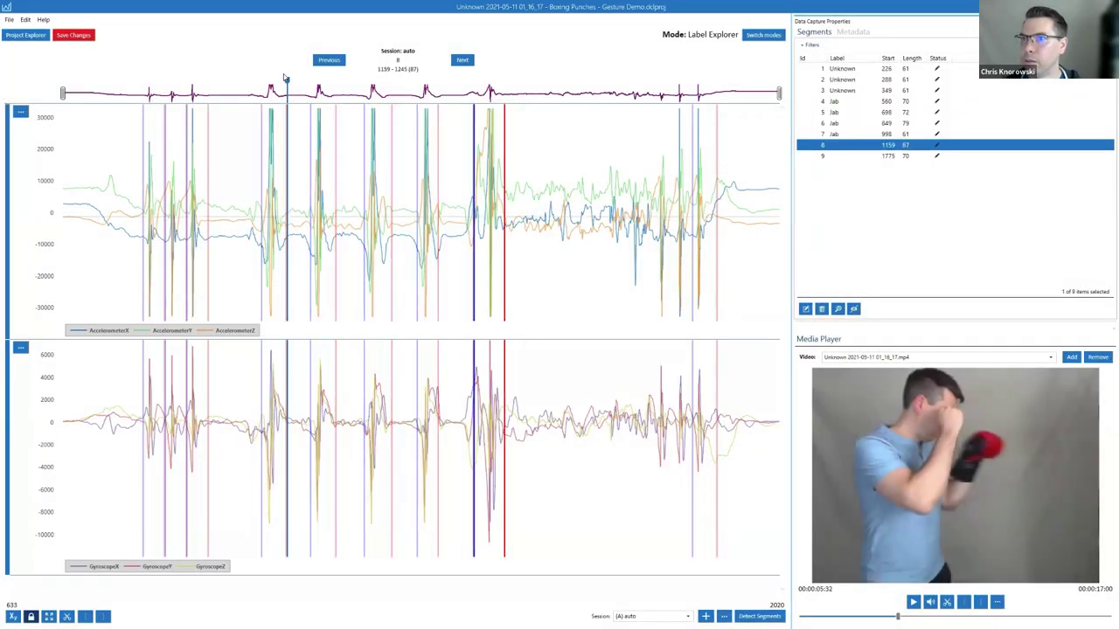
- Scrub the video to about sample 1235 and label segment 8 as Hook
{"action": "left_click_drag", "start_coordinate": [289, 84], "coordinate": [495, 96]}
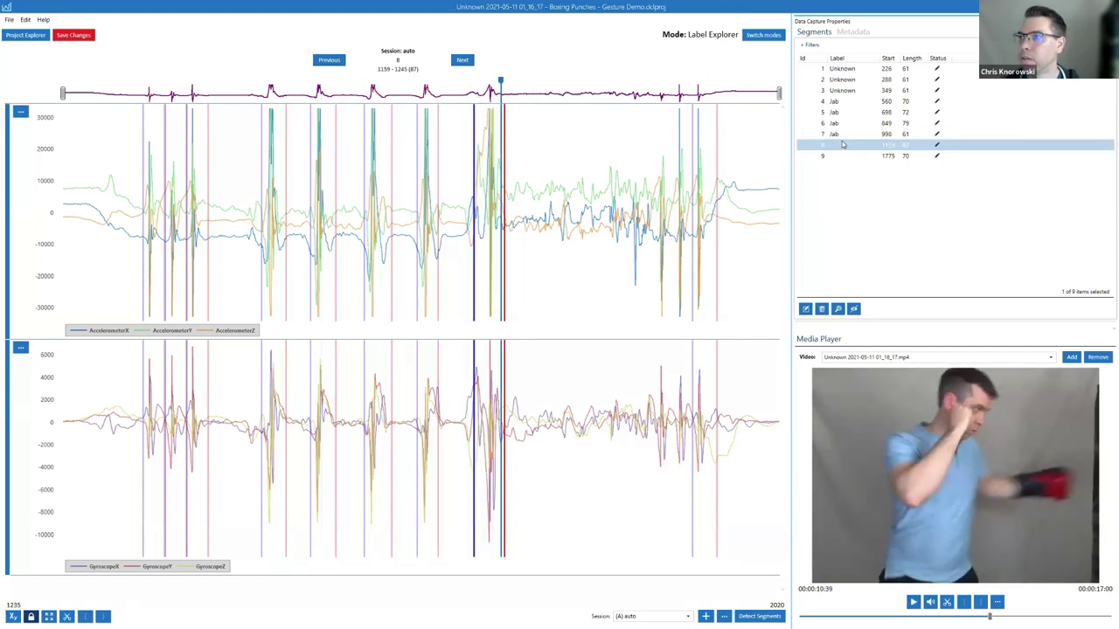
{"action": "key", "text": "ctrl+e"}
{"action": "left_click", "coordinate": [577, 296]}
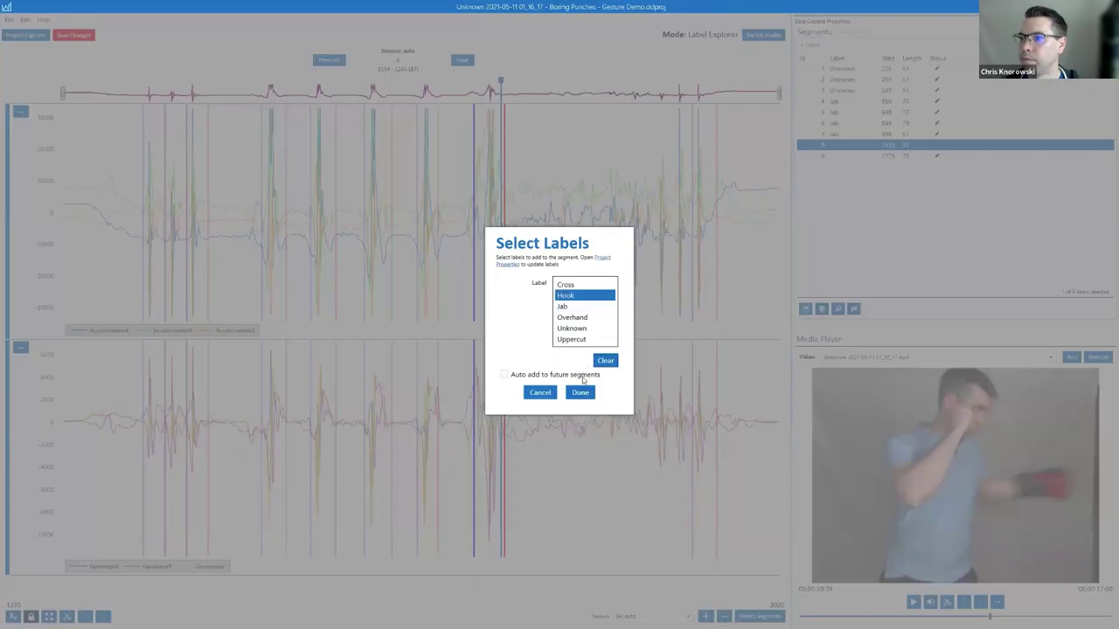
{"action": "key", "text": "Return"}
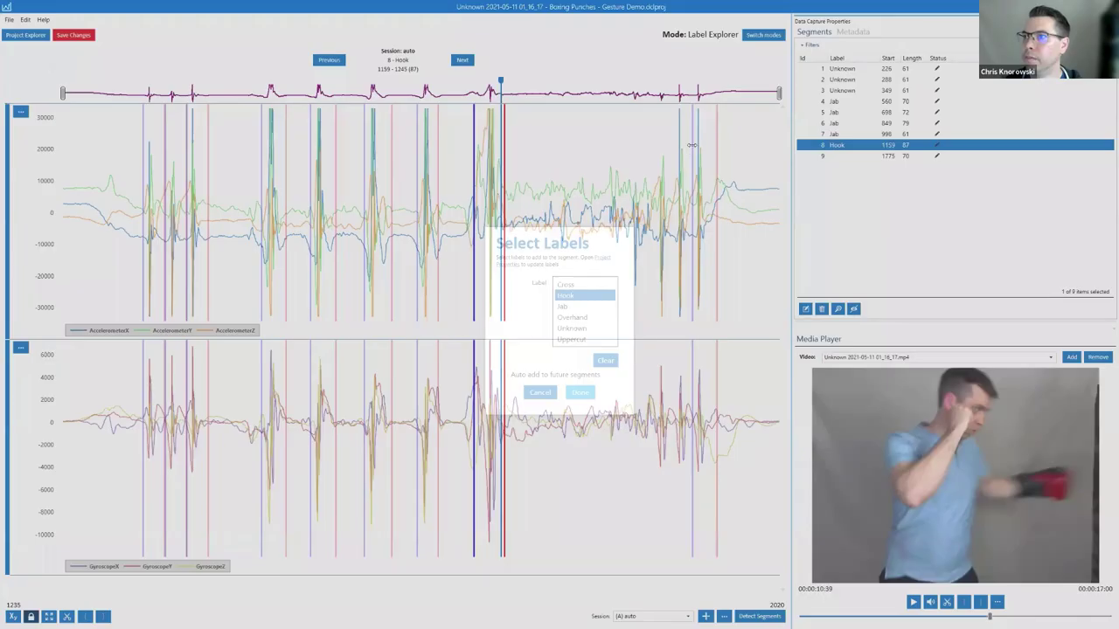
- Select segment 9 and give it the label Unknown
{"action": "key", "text": "Down"}
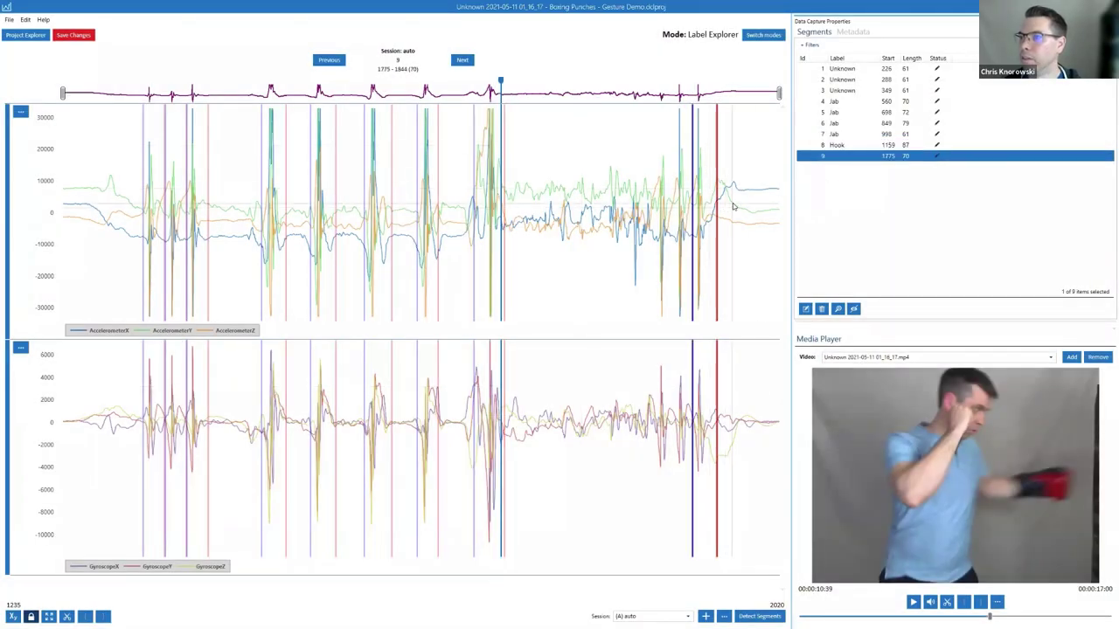
{"action": "key", "text": "ctrl+e"}
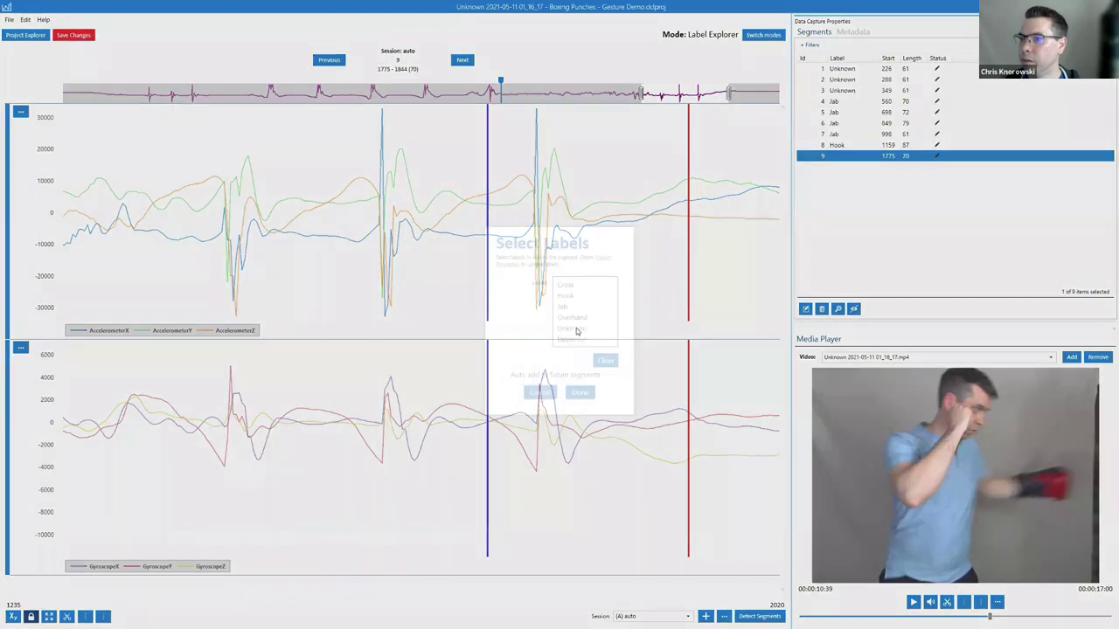
{"action": "key", "text": "Escape"}
{"action": "scroll", "coordinate": [618, 237], "scroll_direction": "down", "scroll_amount": 5}
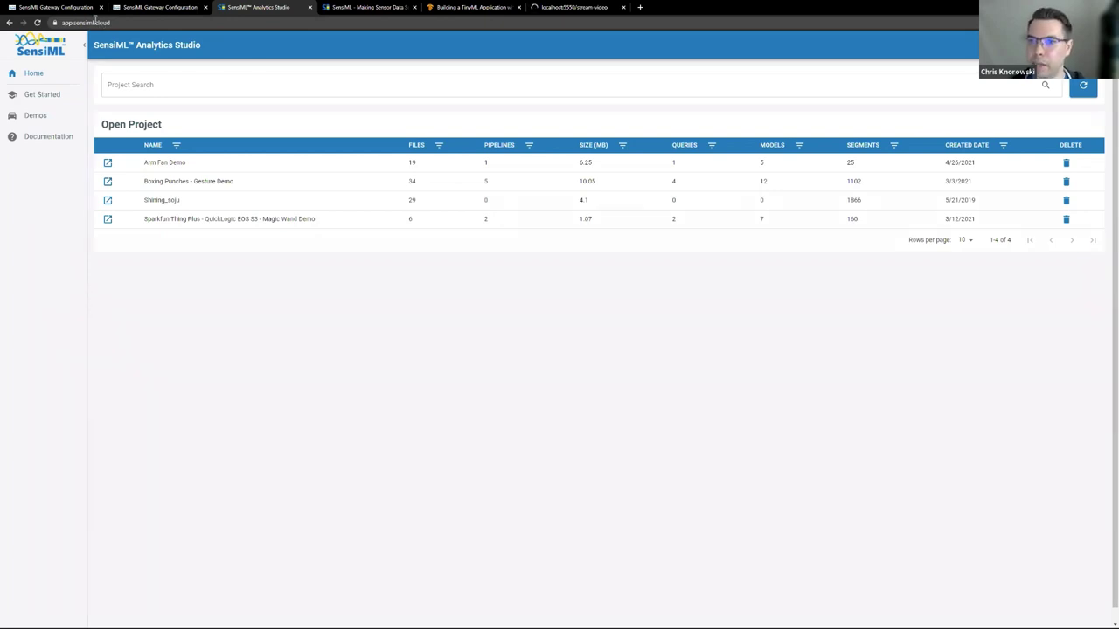
- In SensiML Analytics Studio, open the Boxing Punches - Gesture Demo project, review its summary counts and open the 5 Gesture query
{"action": "left_click", "coordinate": [108, 181]}
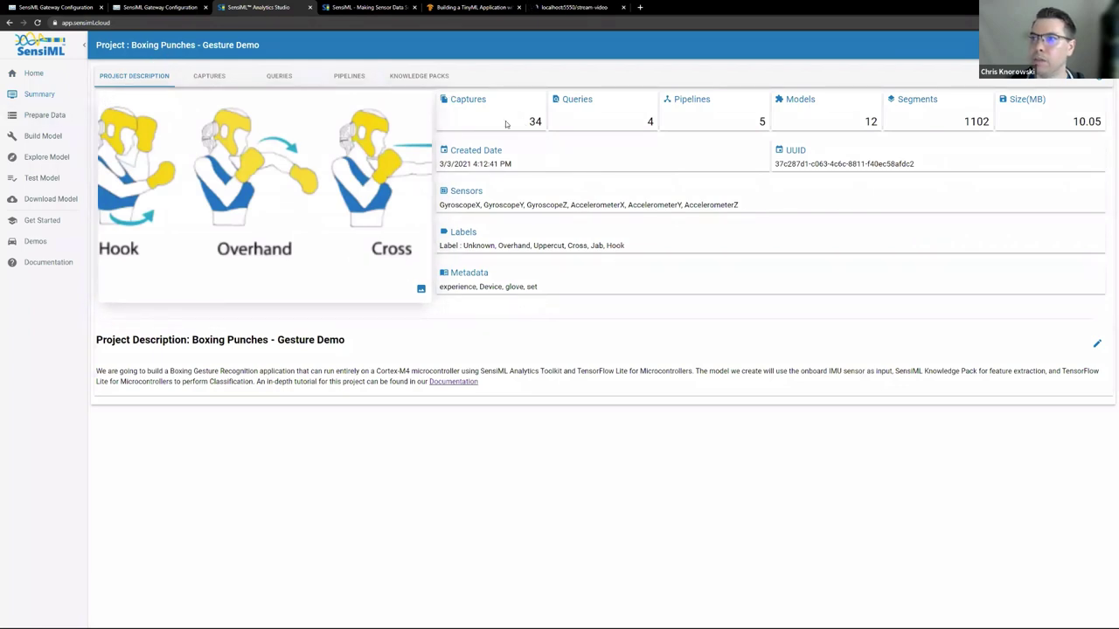
{"action": "double_click", "coordinate": [535, 121]}
{"action": "left_click", "coordinate": [561, 100]}
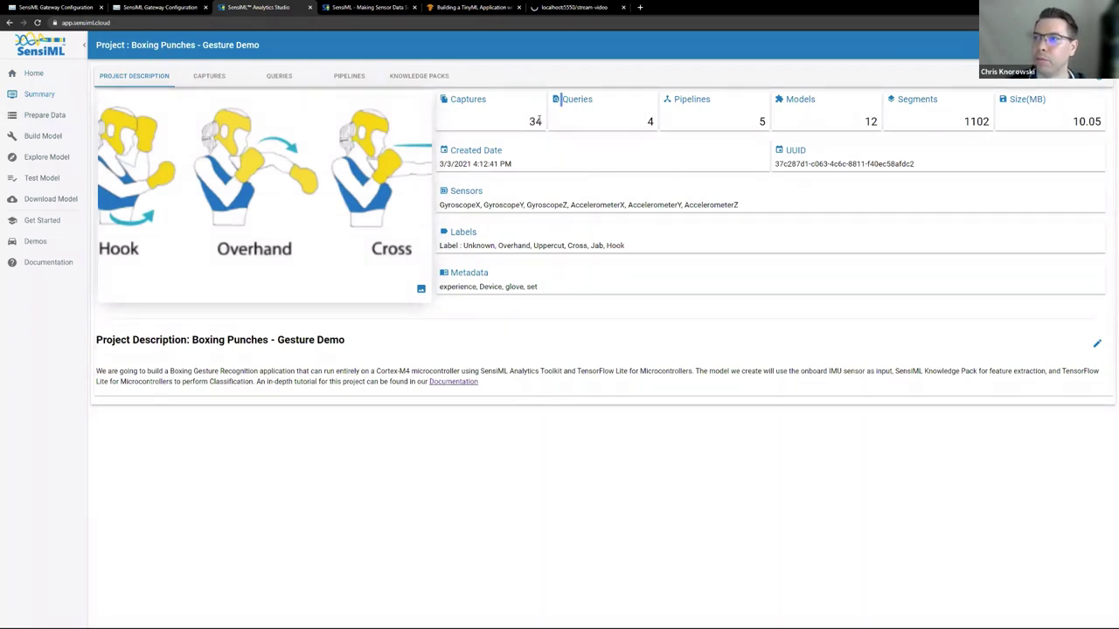
{"action": "double_click", "coordinate": [649, 121]}
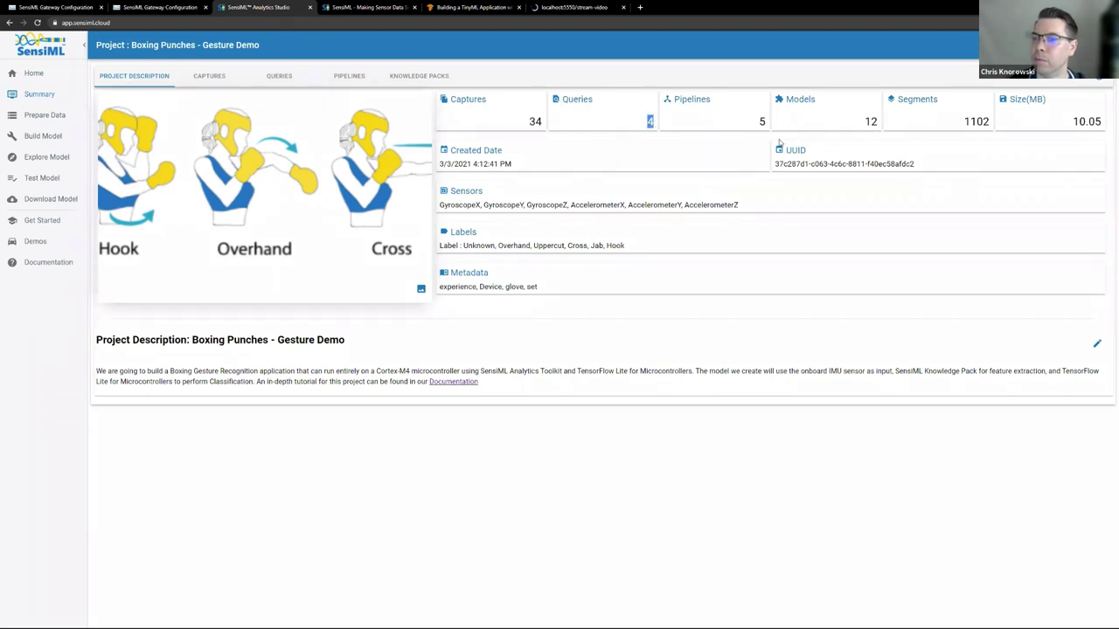
{"action": "left_click", "coordinate": [285, 79]}
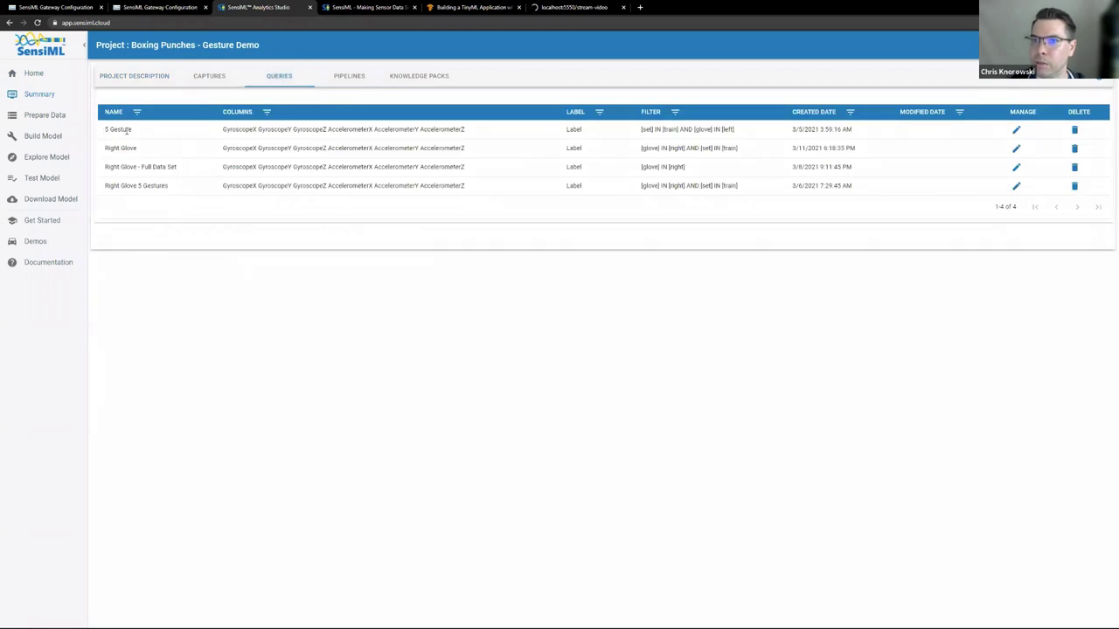
{"action": "left_click", "coordinate": [1017, 131]}
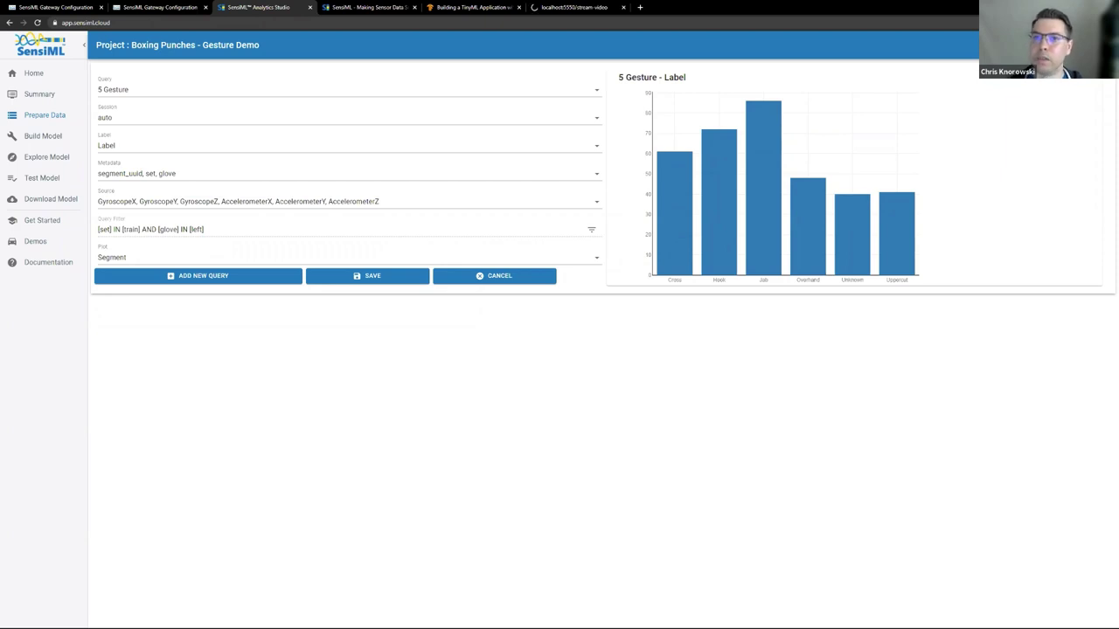
- Go to model building and load the TinyML Pipeline
{"action": "left_click", "coordinate": [43, 136]}
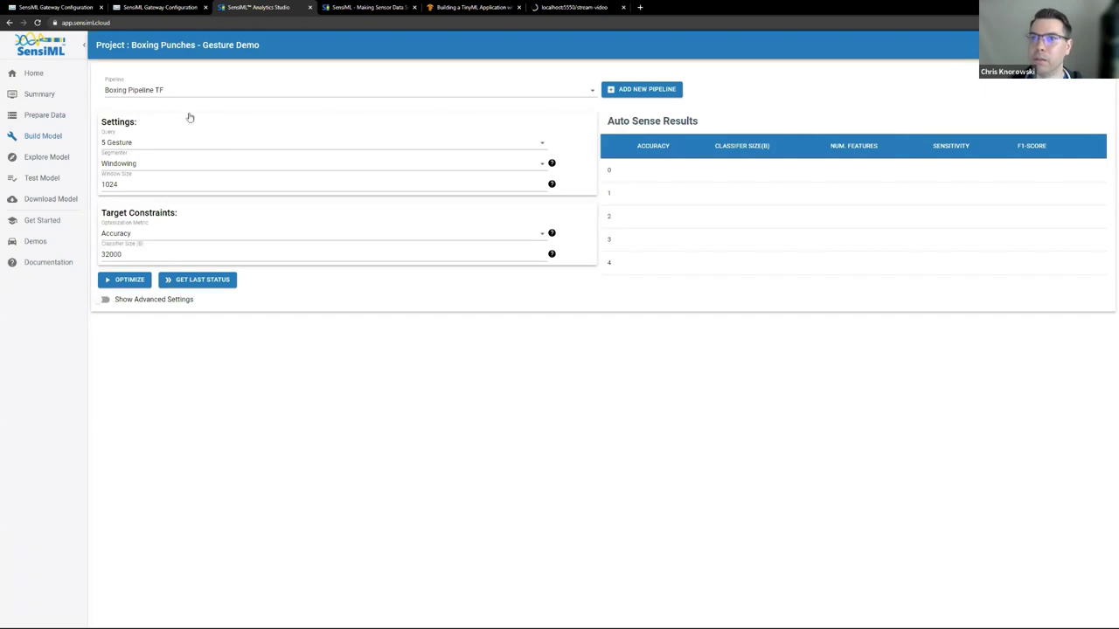
{"action": "left_click", "coordinate": [177, 91]}
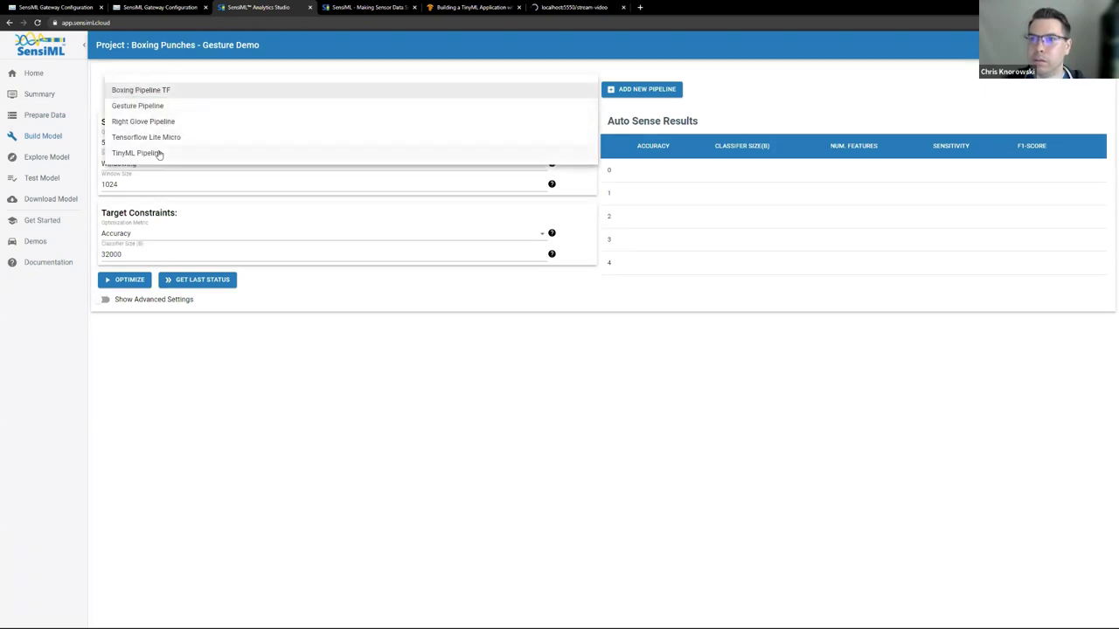
{"action": "left_click", "coordinate": [242, 157]}
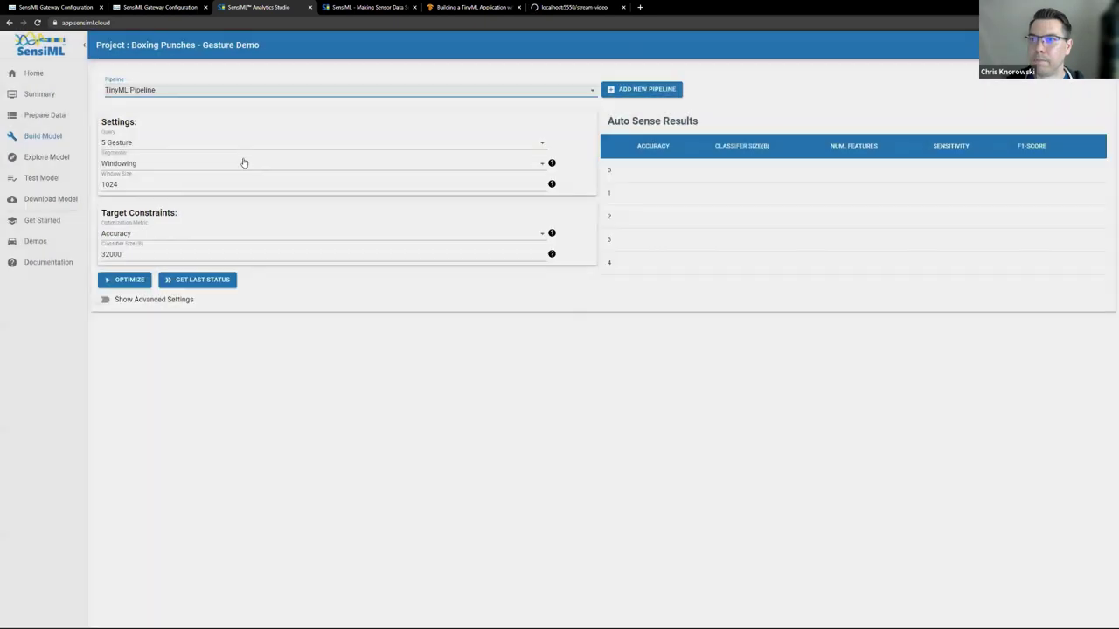
- Load the Right Glove Pipeline, Boxing Pipeline TF and TinyML Pipeline in turn to compare their settings
{"action": "left_click", "coordinate": [185, 91]}
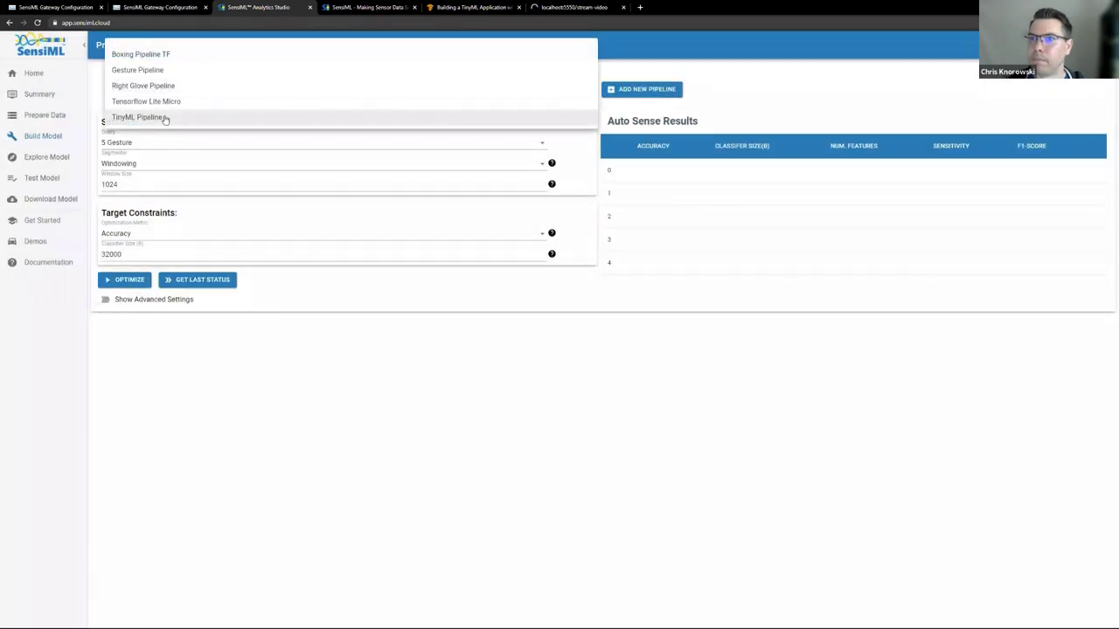
{"action": "left_click", "coordinate": [165, 119]}
{"action": "left_click", "coordinate": [166, 84]}
{"action": "left_click", "coordinate": [161, 105]}
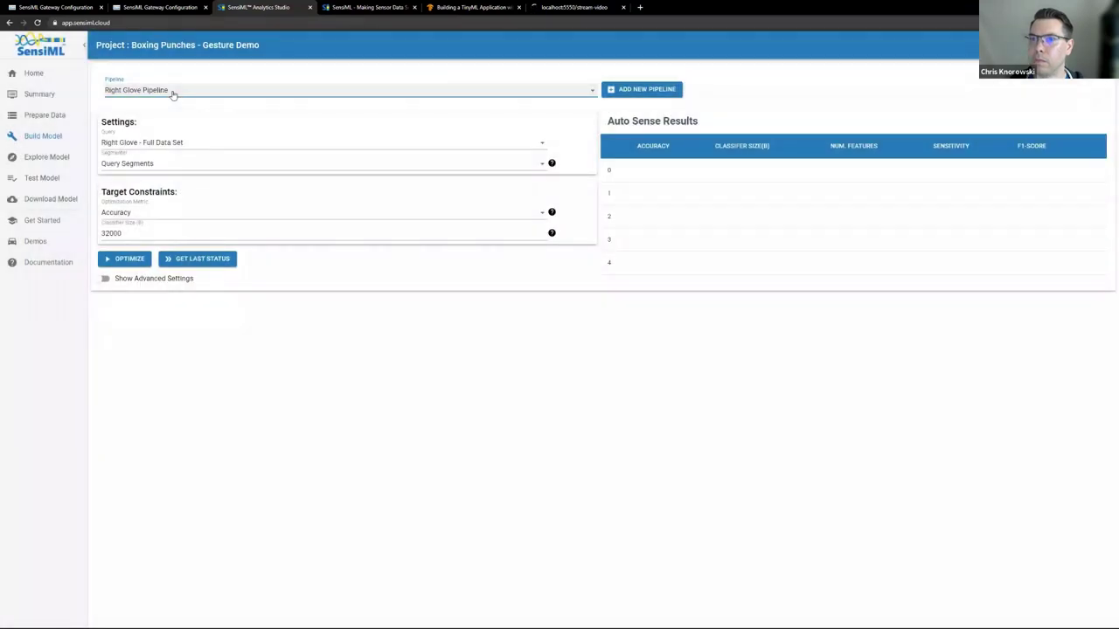
{"action": "left_click", "coordinate": [173, 92]}
{"action": "left_click", "coordinate": [162, 119]}
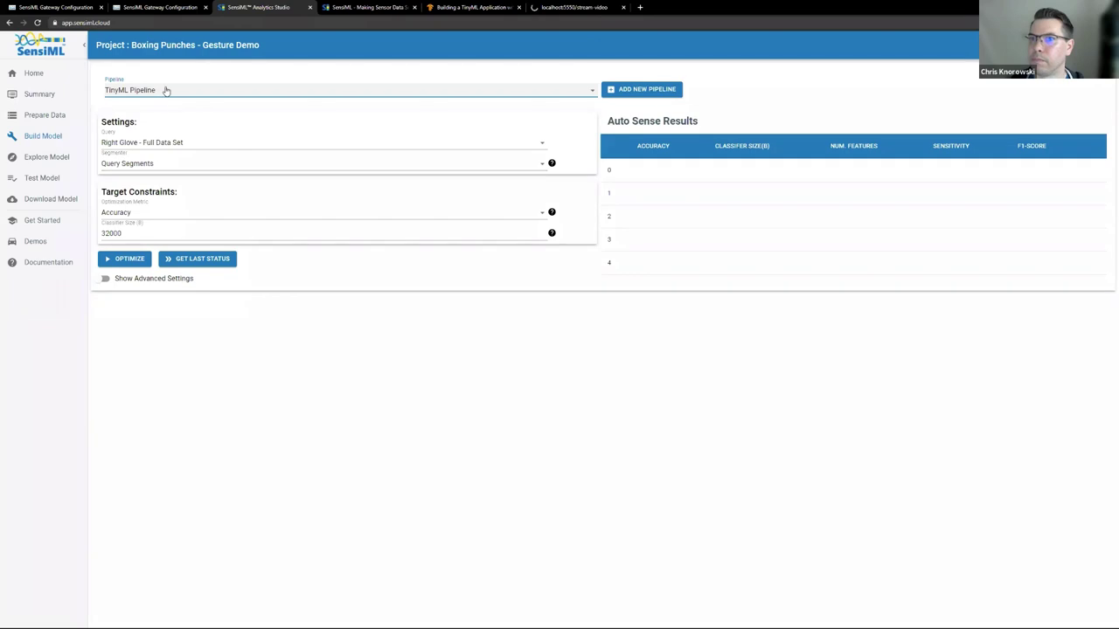
{"action": "left_click", "coordinate": [166, 91]}
{"action": "left_click", "coordinate": [150, 117]}
{"action": "left_click", "coordinate": [160, 94]}
{"action": "left_click", "coordinate": [161, 54]}
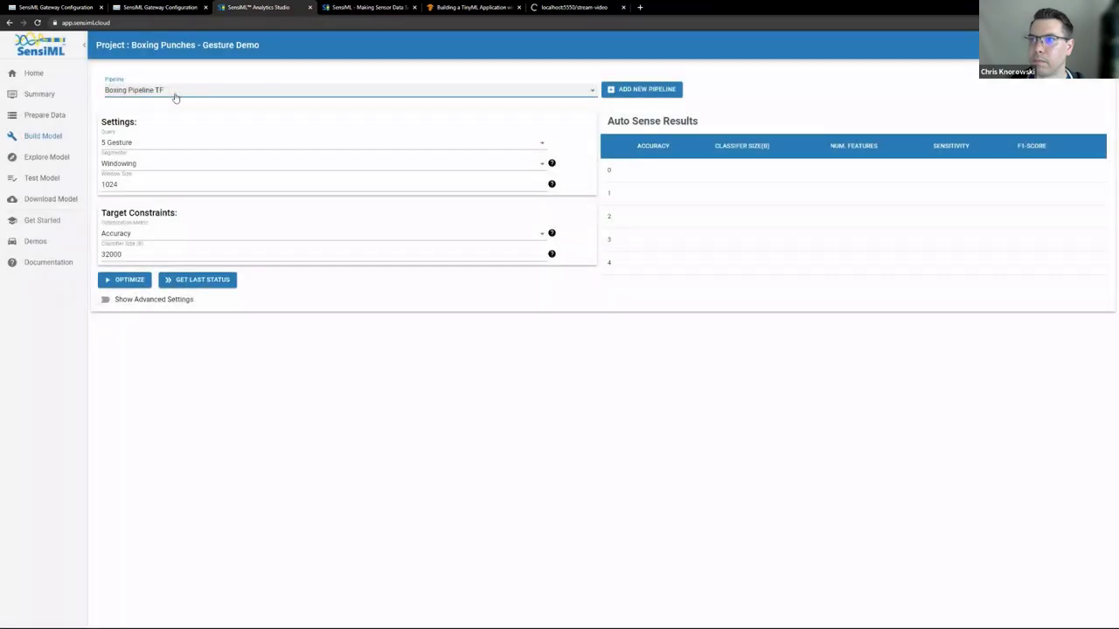
{"action": "left_click", "coordinate": [173, 96]}
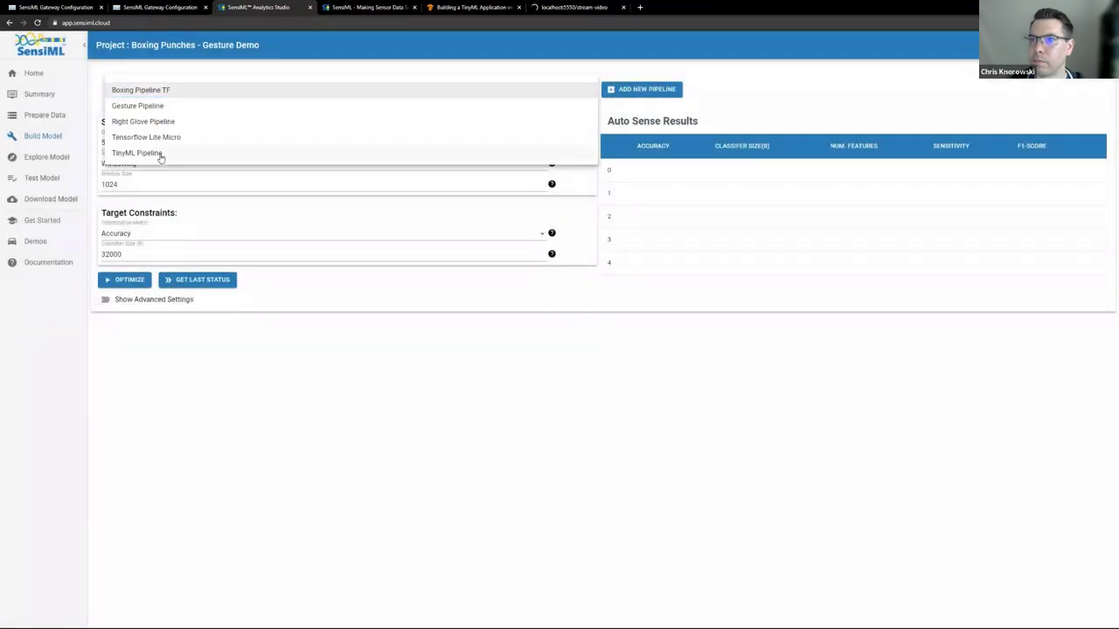
{"action": "left_click", "coordinate": [161, 154]}
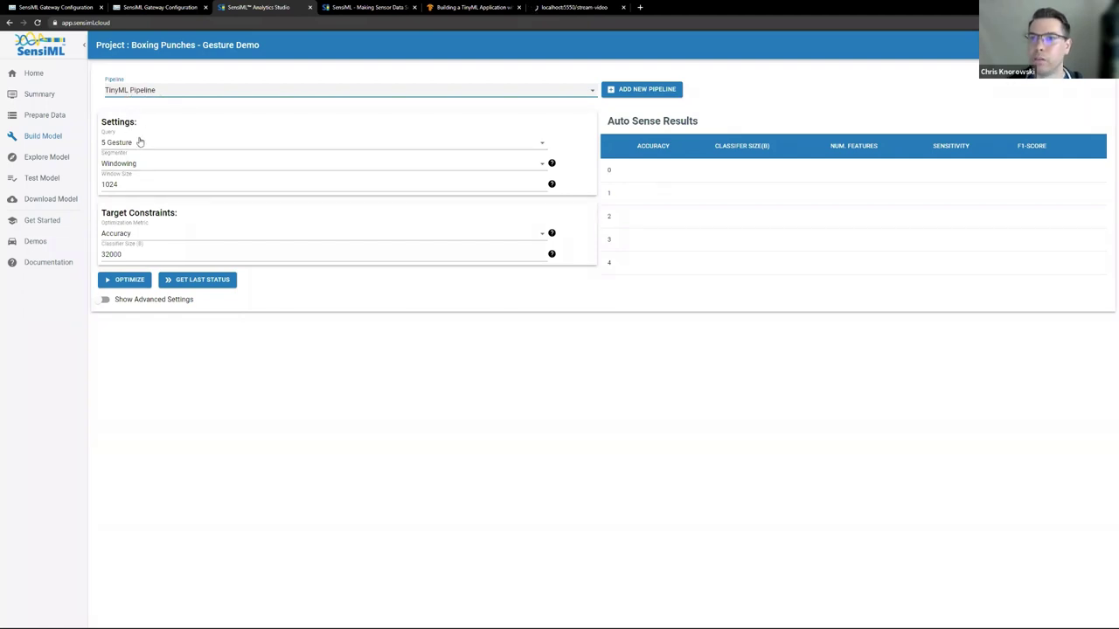
- Load the Gesture Pipeline and examine its settings, target constraints and Auto Sense results
{"action": "left_click", "coordinate": [166, 93]}
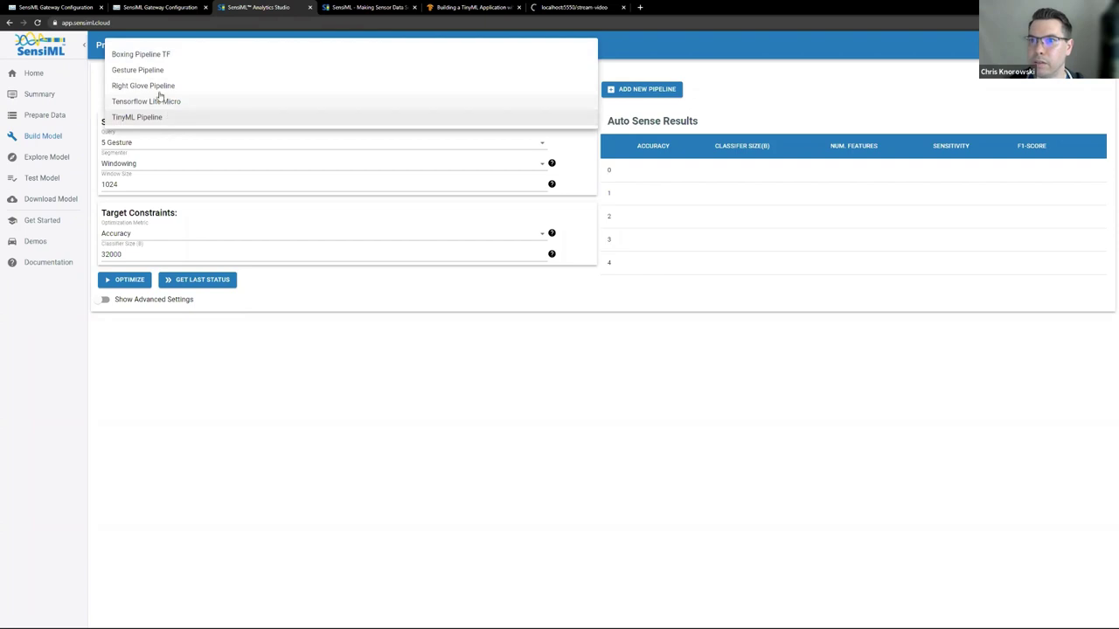
{"action": "left_click", "coordinate": [157, 70]}
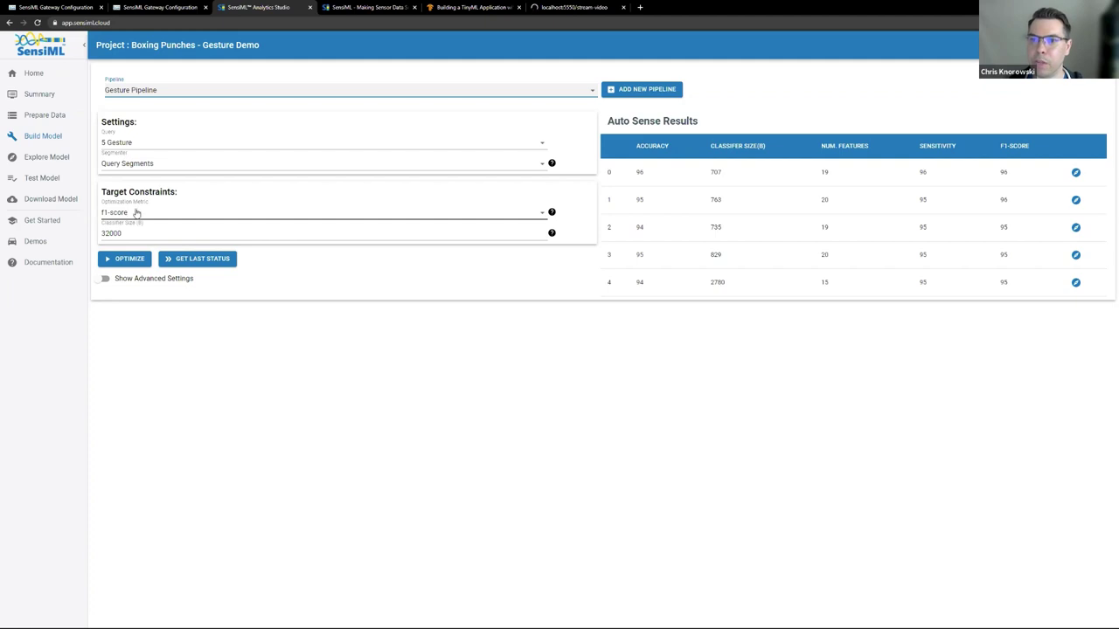
{"action": "left_click", "coordinate": [131, 232]}
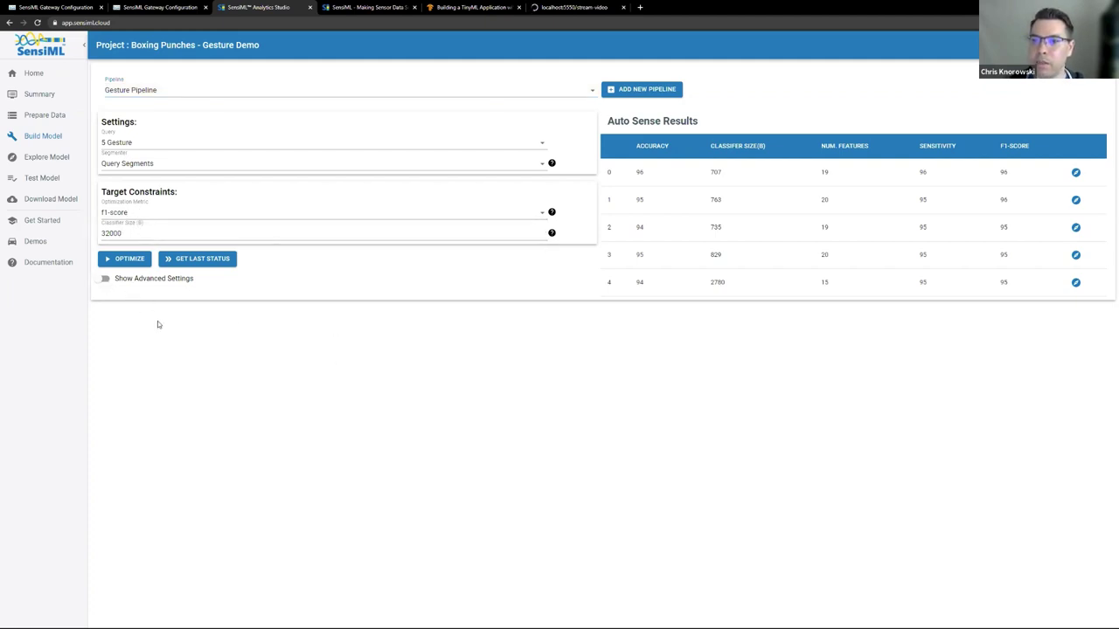
- Show the Gesture Pipeline's advanced settings, examine the feature extractor, genetic search and validation options, and hide them again
{"action": "left_click", "coordinate": [102, 280]}
{"action": "scroll", "coordinate": [253, 306], "scroll_direction": "down", "scroll_amount": 3}
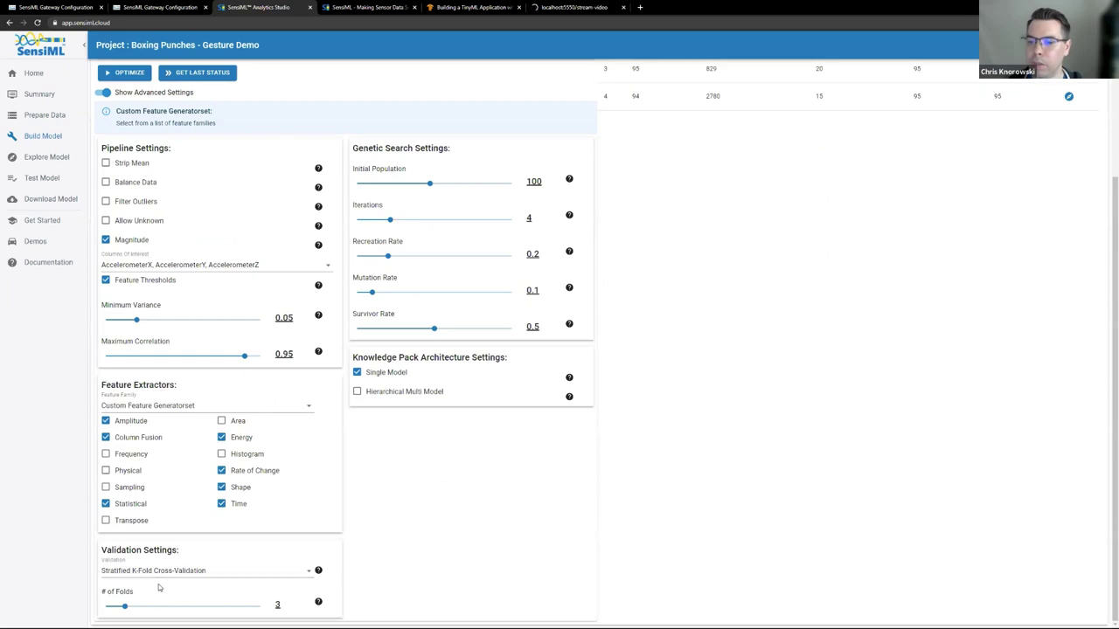
{"action": "scroll", "coordinate": [336, 307], "scroll_direction": "up", "scroll_amount": 2}
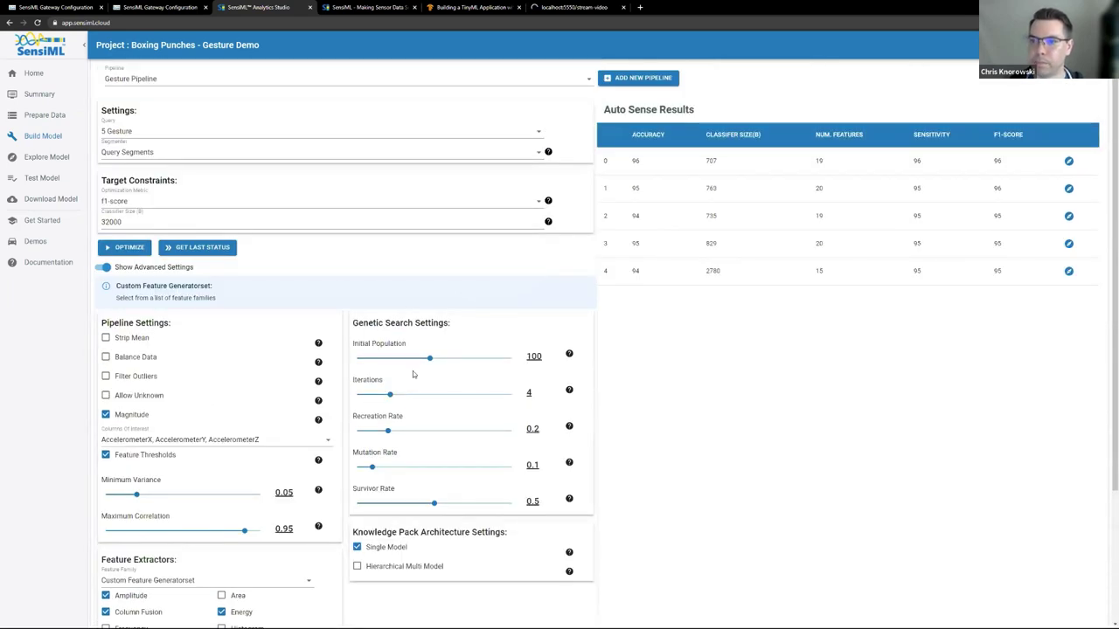
{"action": "scroll", "coordinate": [401, 363], "scroll_direction": "up", "scroll_amount": 1}
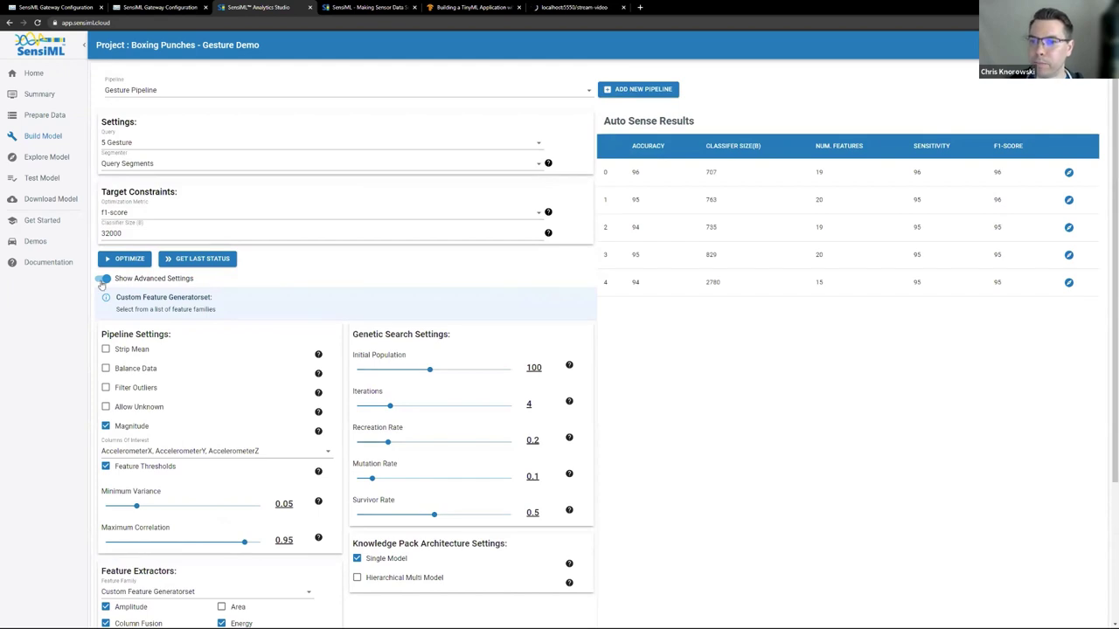
{"action": "left_click", "coordinate": [104, 279]}
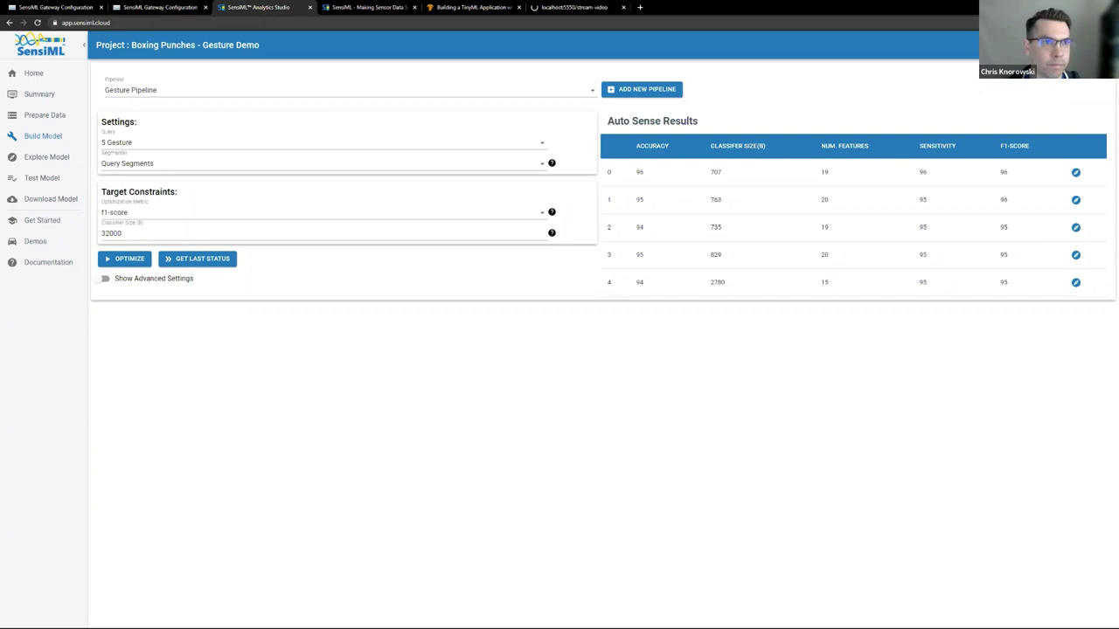
- Switch to the Google Colab boxing gesture recognition notebook and examine the cell that installs sensiml-dev
{"action": "key", "text": "alt+Tab"}
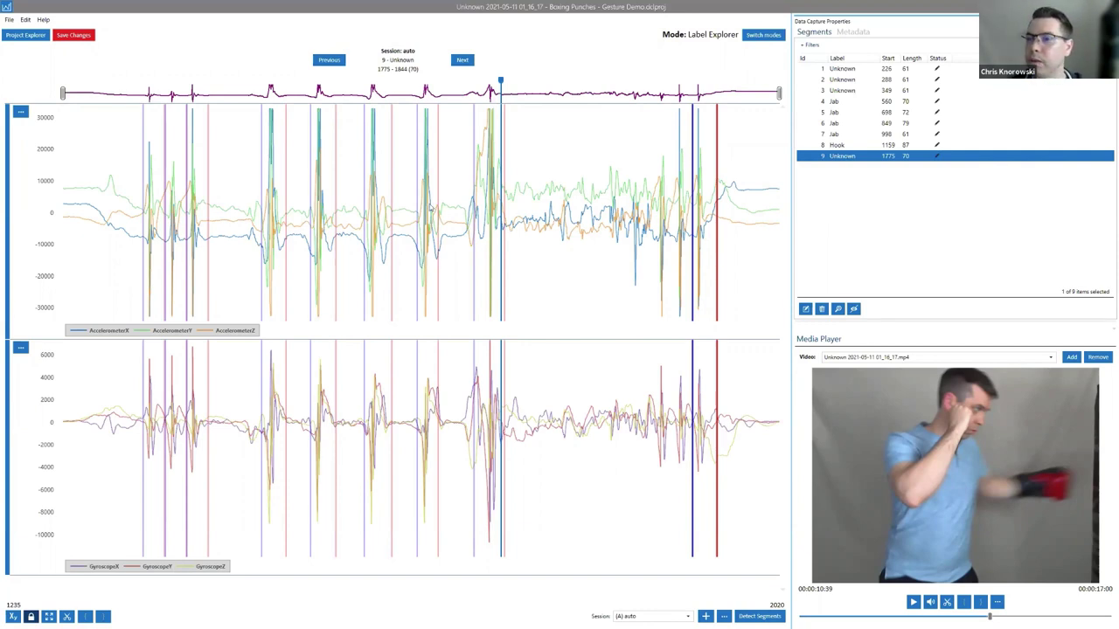
{"action": "key", "text": "alt+Tab"}
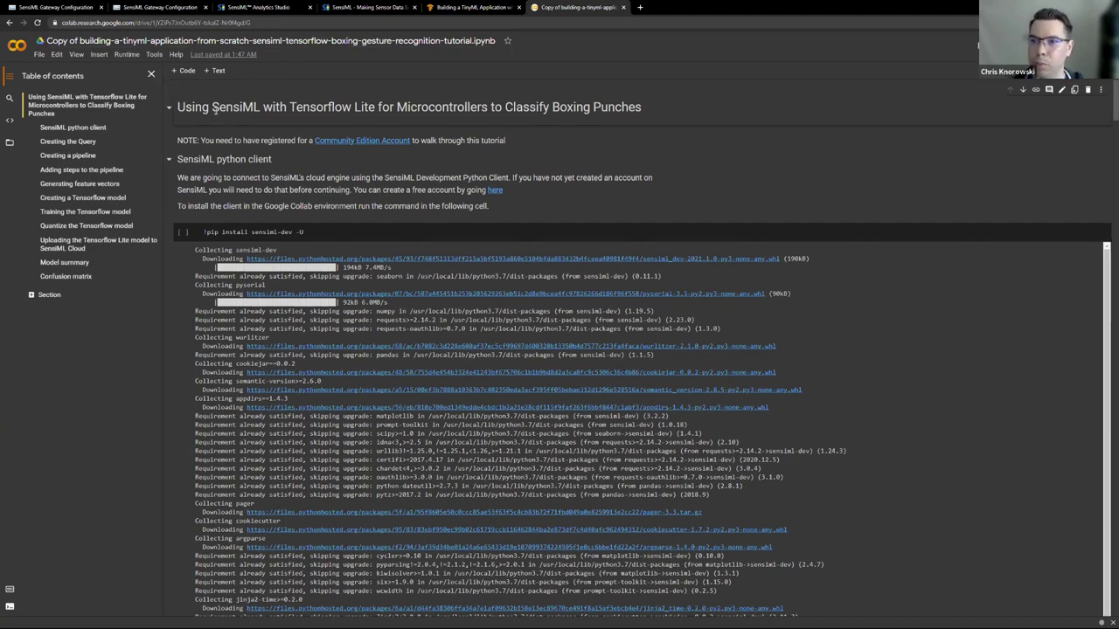
{"action": "left_click", "coordinate": [204, 233]}
{"action": "left_click", "coordinate": [317, 236]}
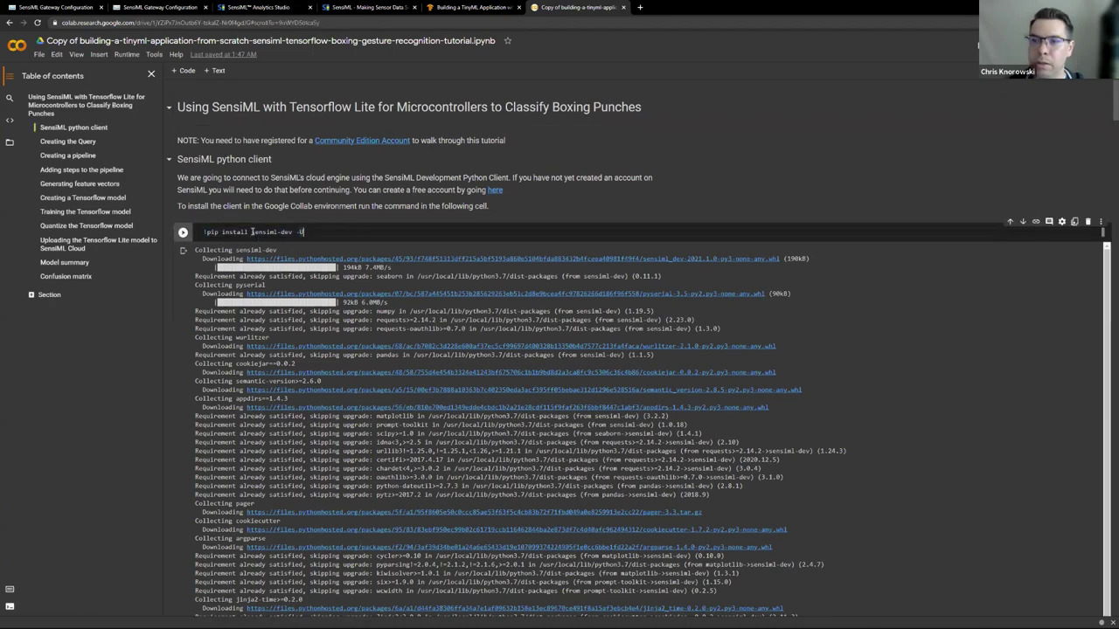
- Read through the notebook's cells for the client connection, project and pipeline selection, query statistics and adding pipeline steps
{"action": "scroll", "coordinate": [311, 236], "scroll_direction": "down", "scroll_amount": 3}
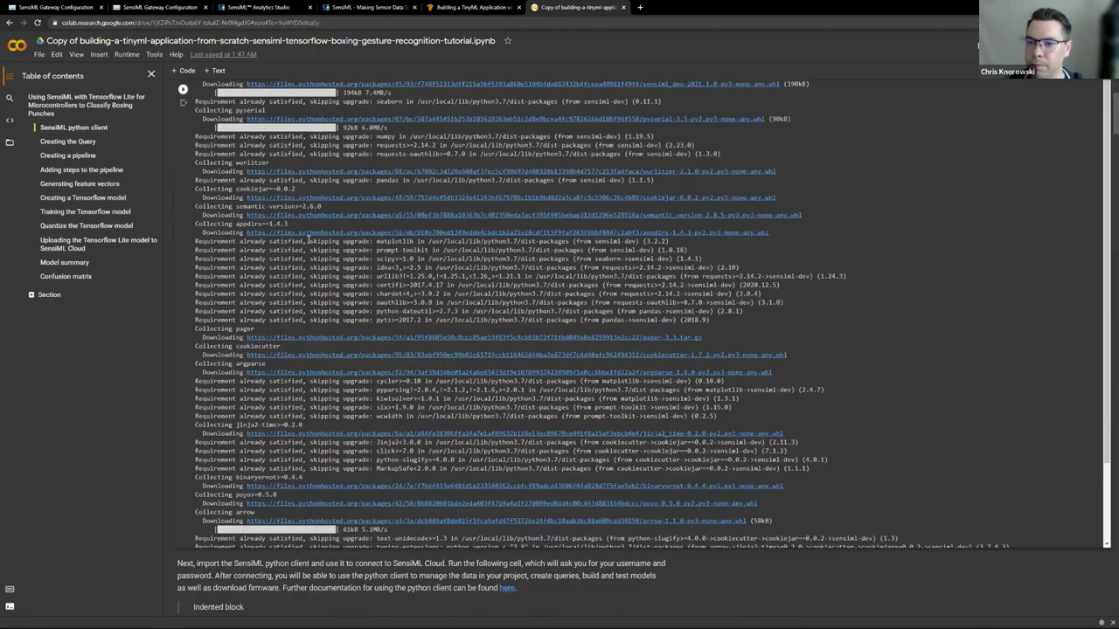
{"action": "scroll", "coordinate": [313, 346], "scroll_direction": "down", "scroll_amount": 5}
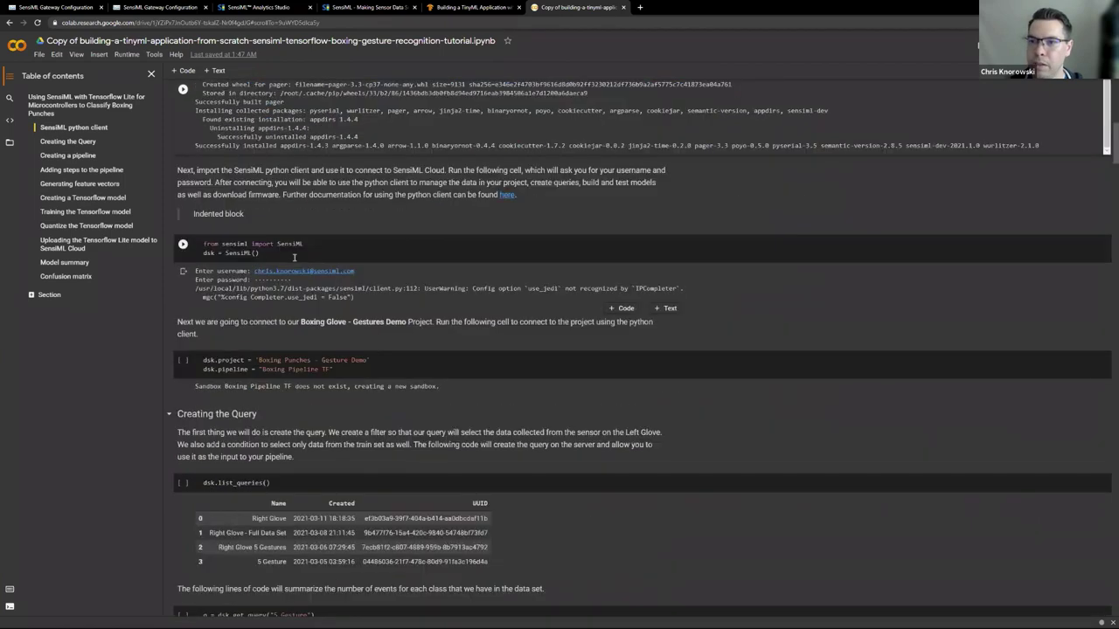
{"action": "left_click_drag", "start_coordinate": [259, 254], "coordinate": [221, 244]}
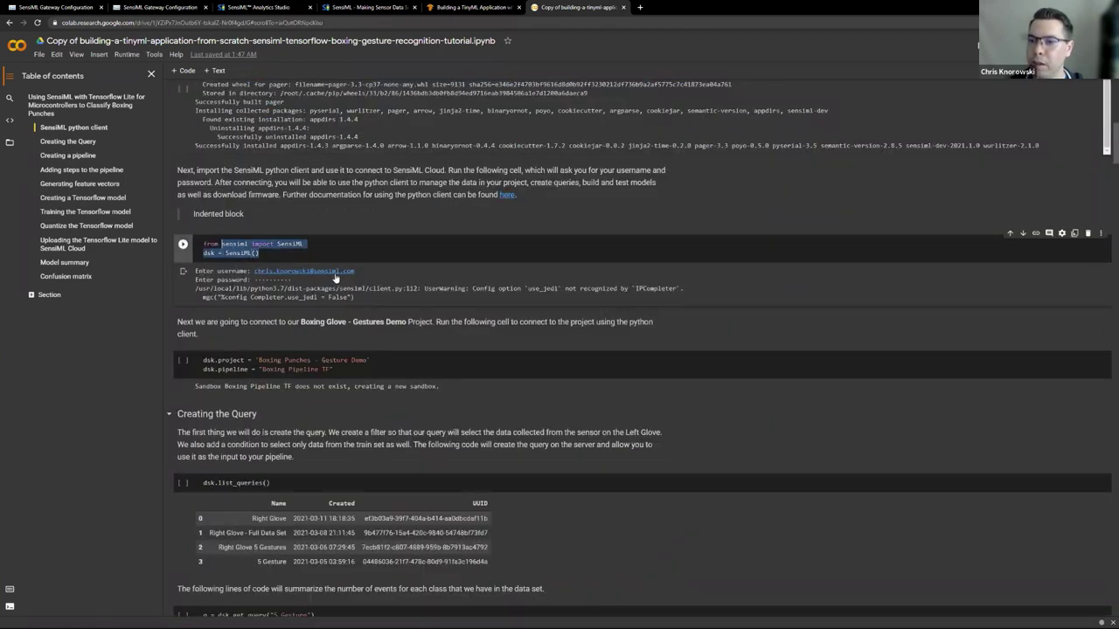
{"action": "scroll", "coordinate": [341, 251], "scroll_direction": "down", "scroll_amount": 1}
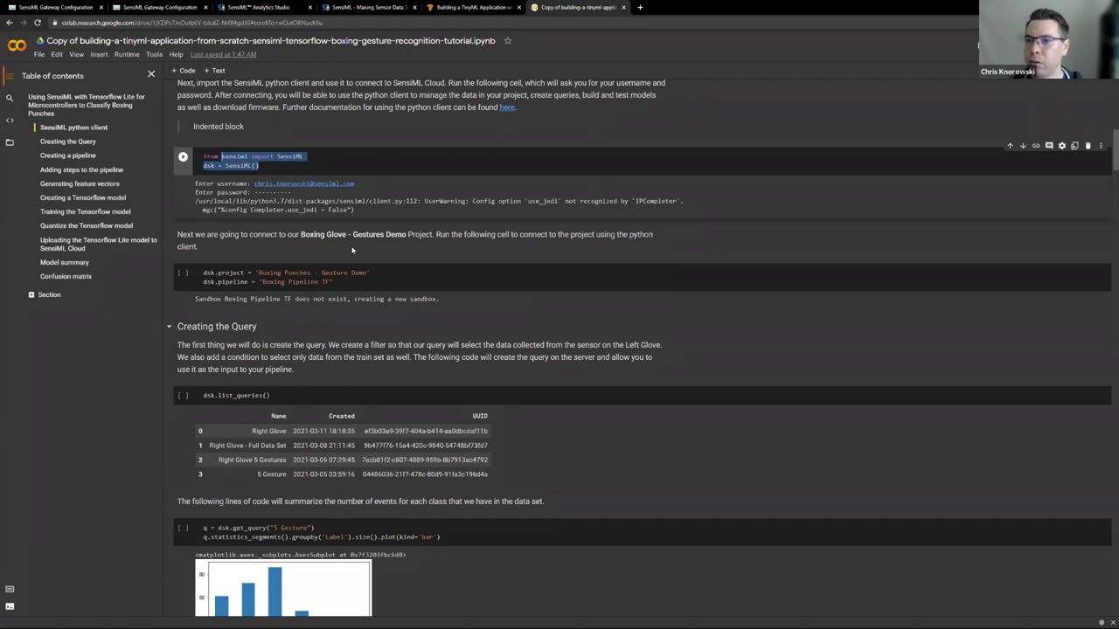
{"action": "scroll", "coordinate": [358, 192], "scroll_direction": "down", "scroll_amount": 2}
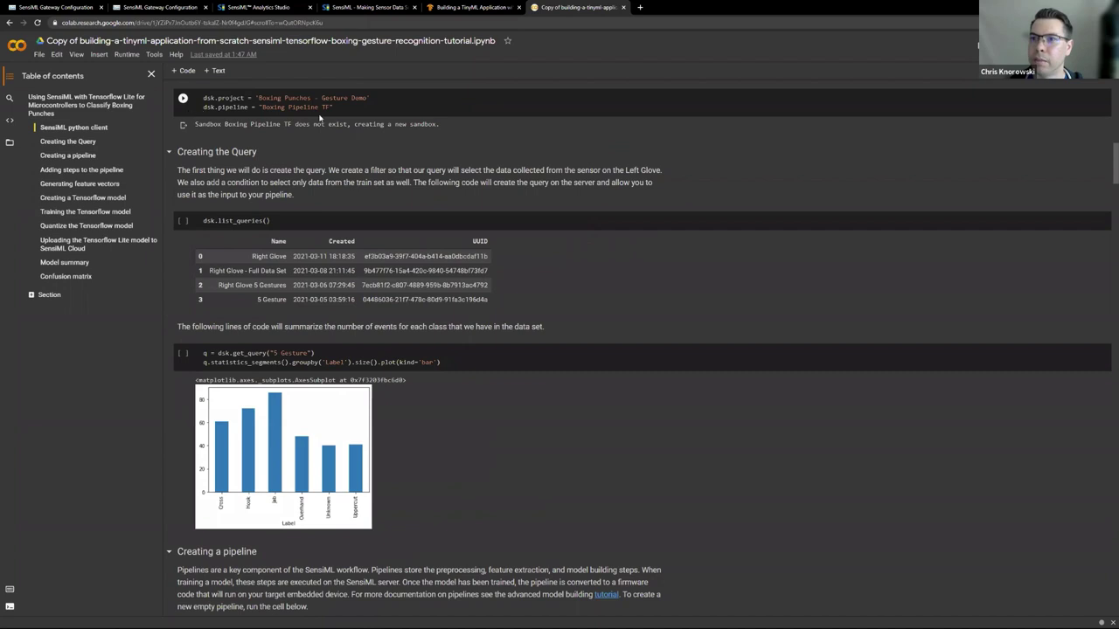
{"action": "scroll", "coordinate": [208, 142], "scroll_direction": "down", "scroll_amount": 1}
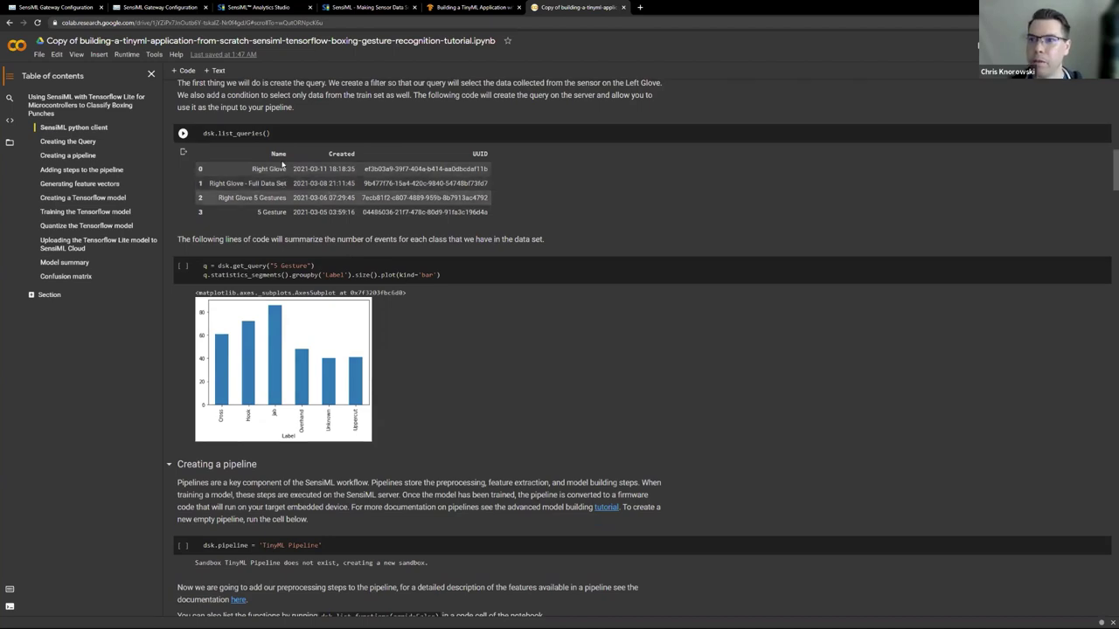
{"action": "scroll", "coordinate": [278, 177], "scroll_direction": "down", "scroll_amount": 3}
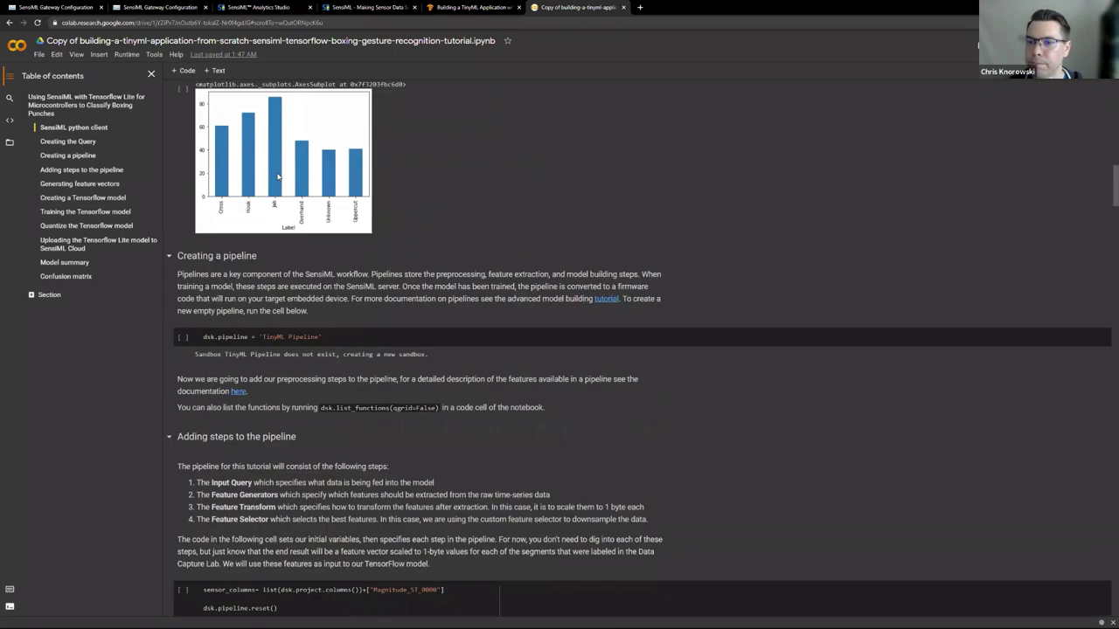
{"action": "scroll", "coordinate": [278, 177], "scroll_direction": "down", "scroll_amount": 5}
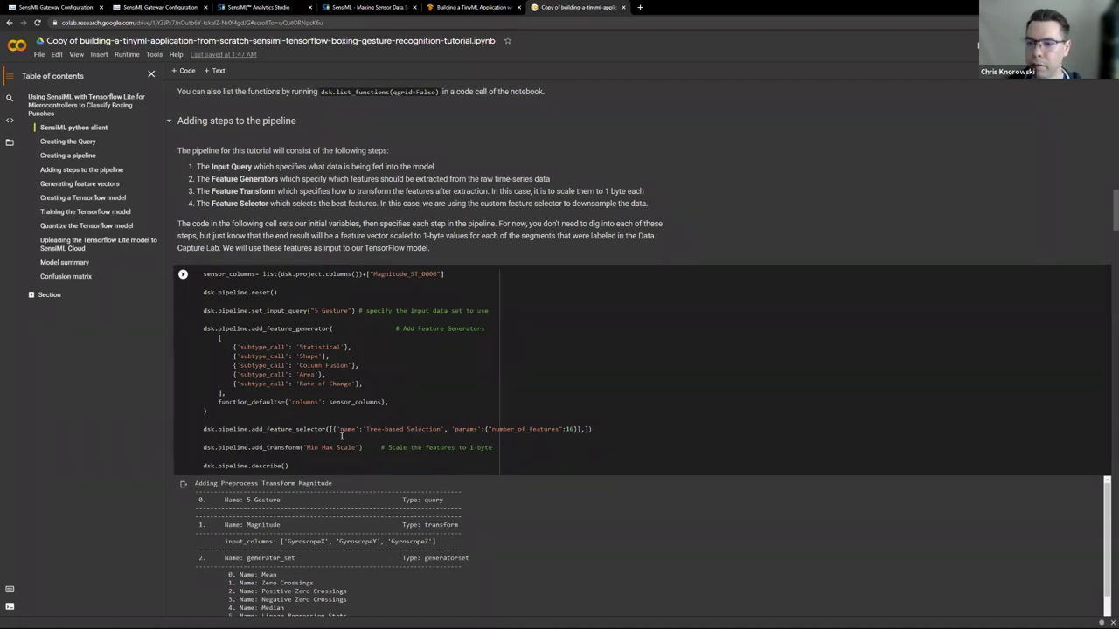
- Read through the cell that adds the pipeline steps and its output listing the feature generators, feature selector and Min Max Scale transform
{"action": "scroll", "coordinate": [340, 433], "scroll_direction": "down", "scroll_amount": 3}
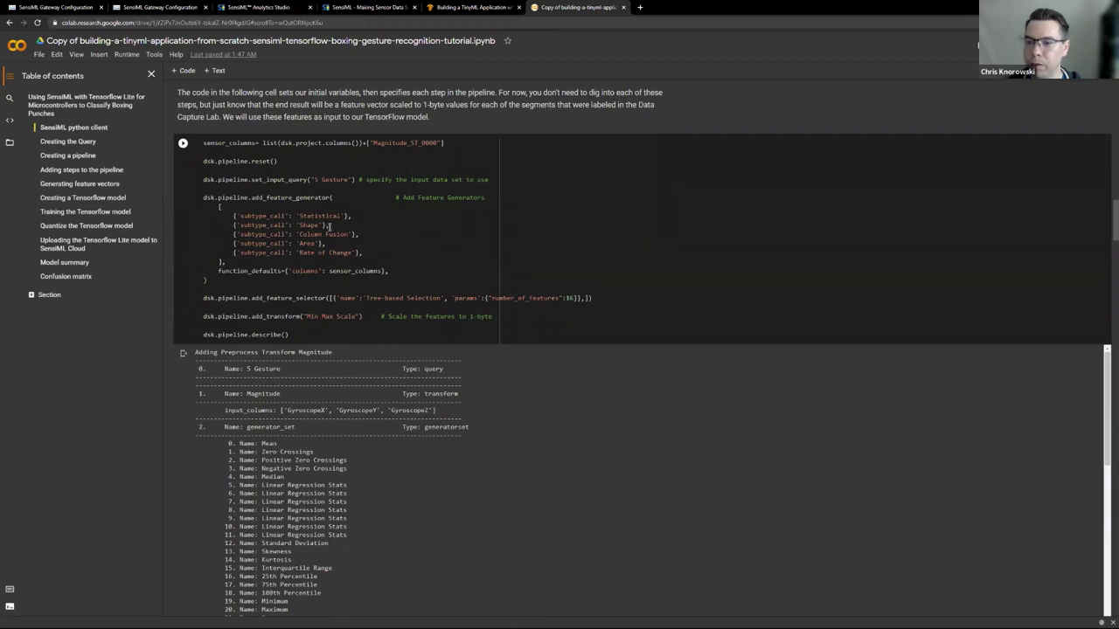
{"action": "scroll", "coordinate": [330, 227], "scroll_direction": "down", "scroll_amount": 1}
{"action": "scroll", "coordinate": [330, 227], "scroll_direction": "down", "scroll_amount": 3}
{"action": "scroll", "coordinate": [277, 199], "scroll_direction": "up", "scroll_amount": 3}
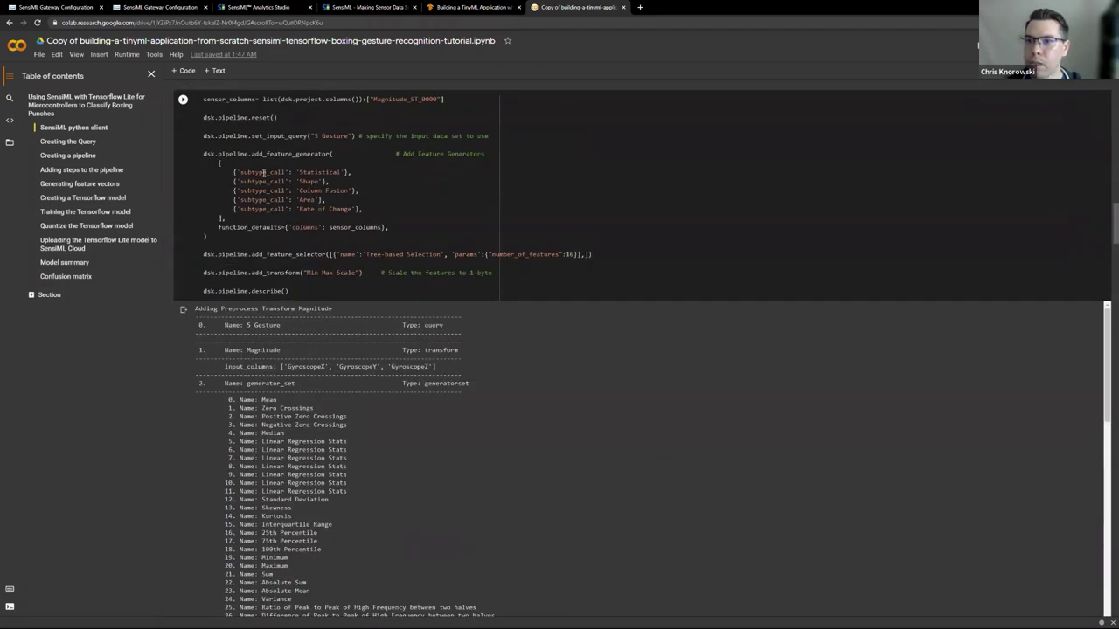
{"action": "scroll", "coordinate": [310, 239], "scroll_direction": "down", "scroll_amount": 4}
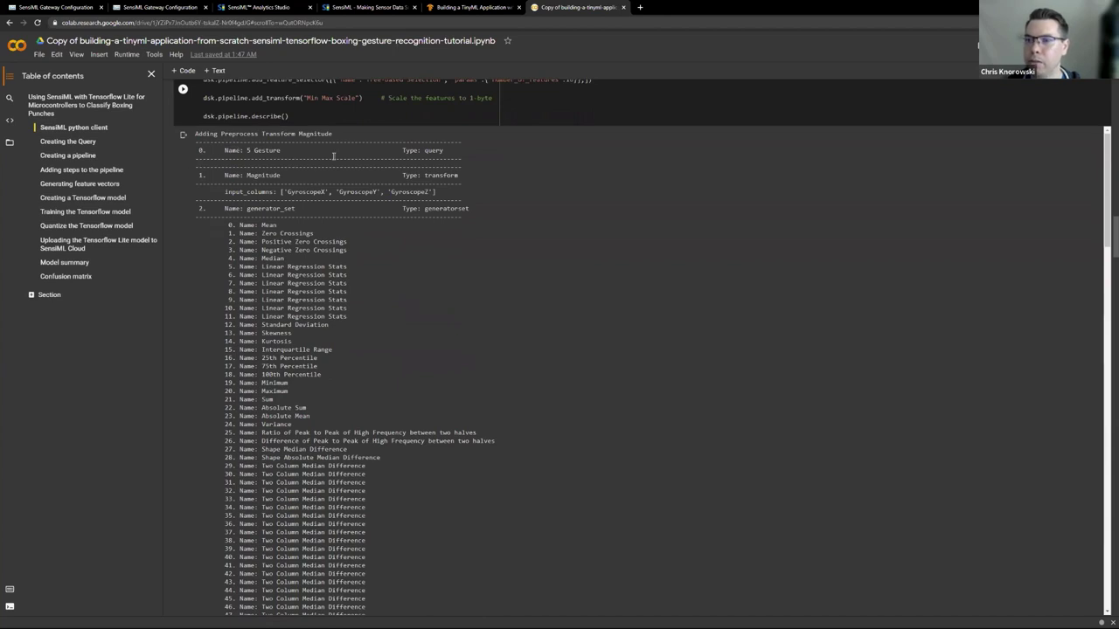
{"action": "scroll", "coordinate": [368, 242], "scroll_direction": "down", "scroll_amount": 7}
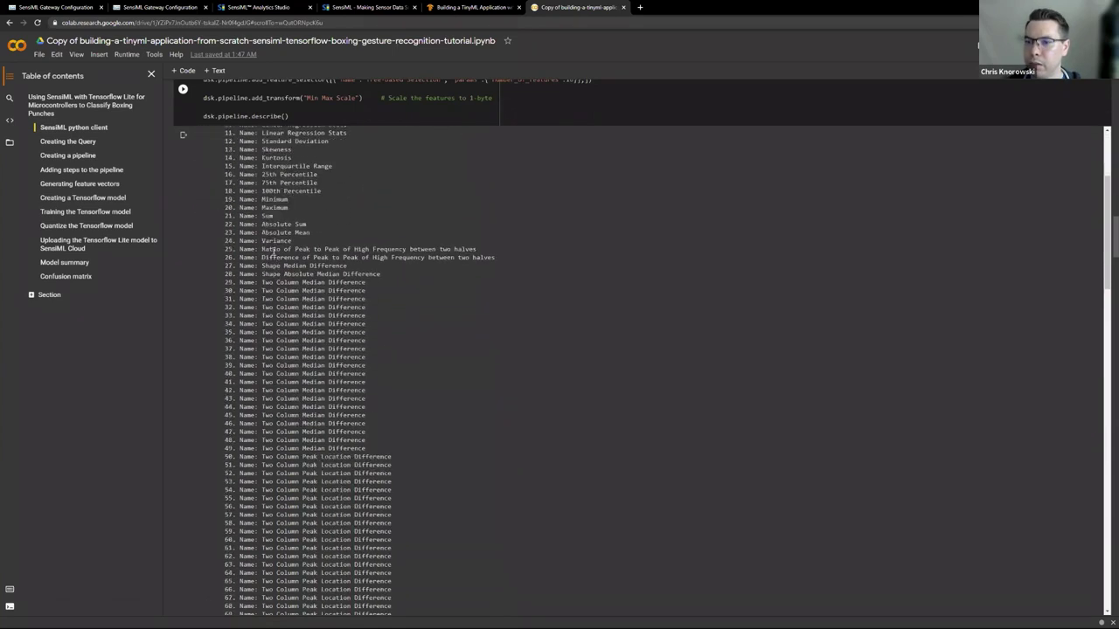
{"action": "scroll", "coordinate": [266, 224], "scroll_direction": "down", "scroll_amount": 15}
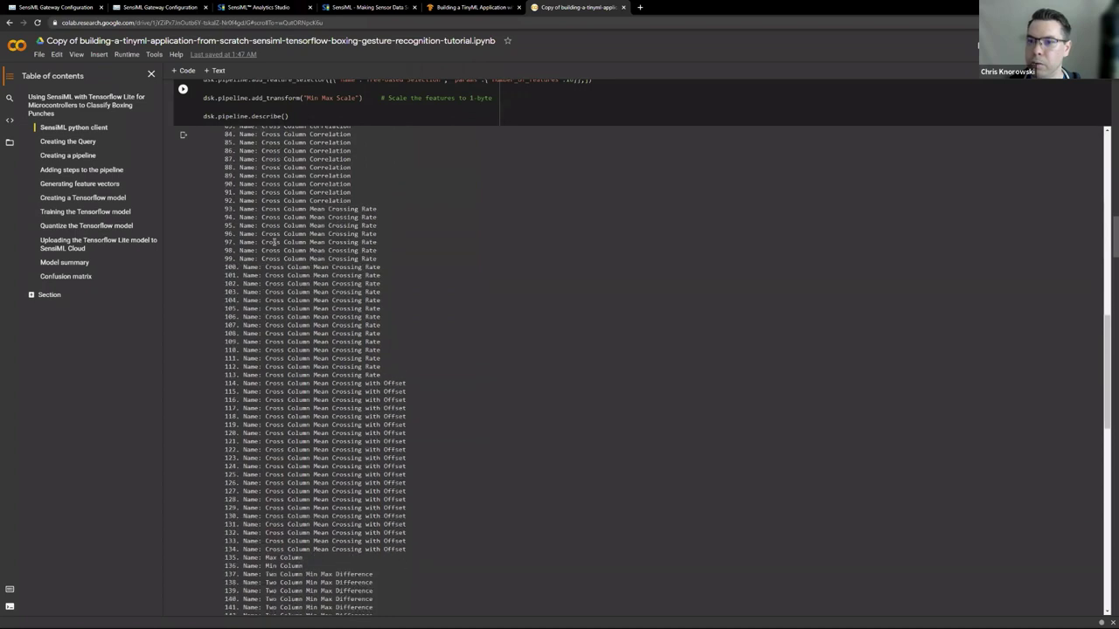
{"action": "scroll", "coordinate": [294, 308], "scroll_direction": "down", "scroll_amount": 15}
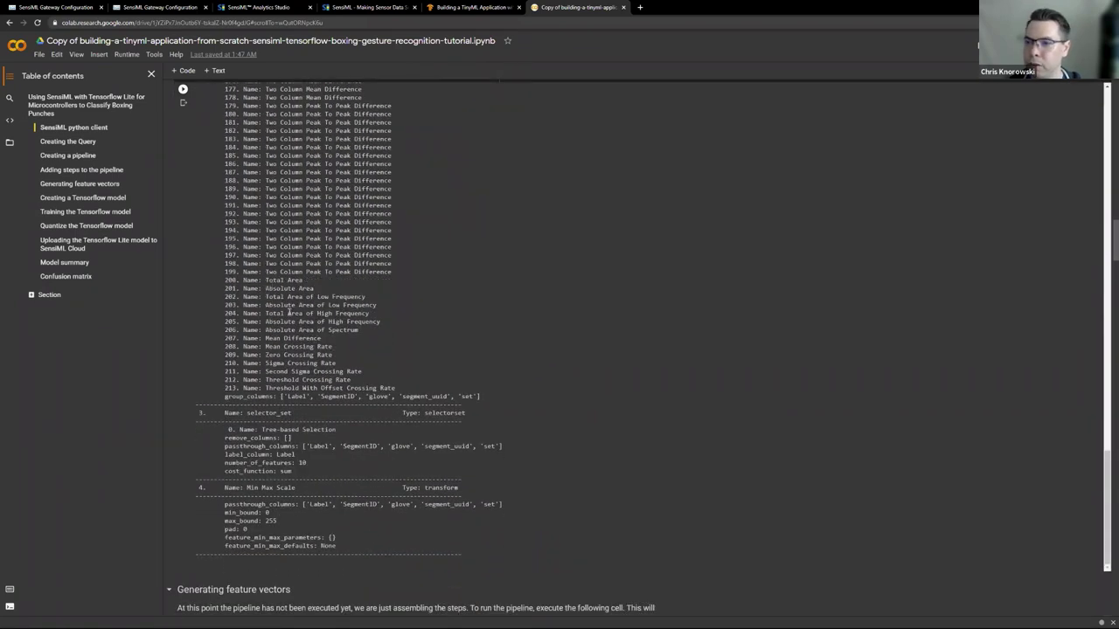
{"action": "scroll", "coordinate": [263, 302], "scroll_direction": "down", "scroll_amount": 4}
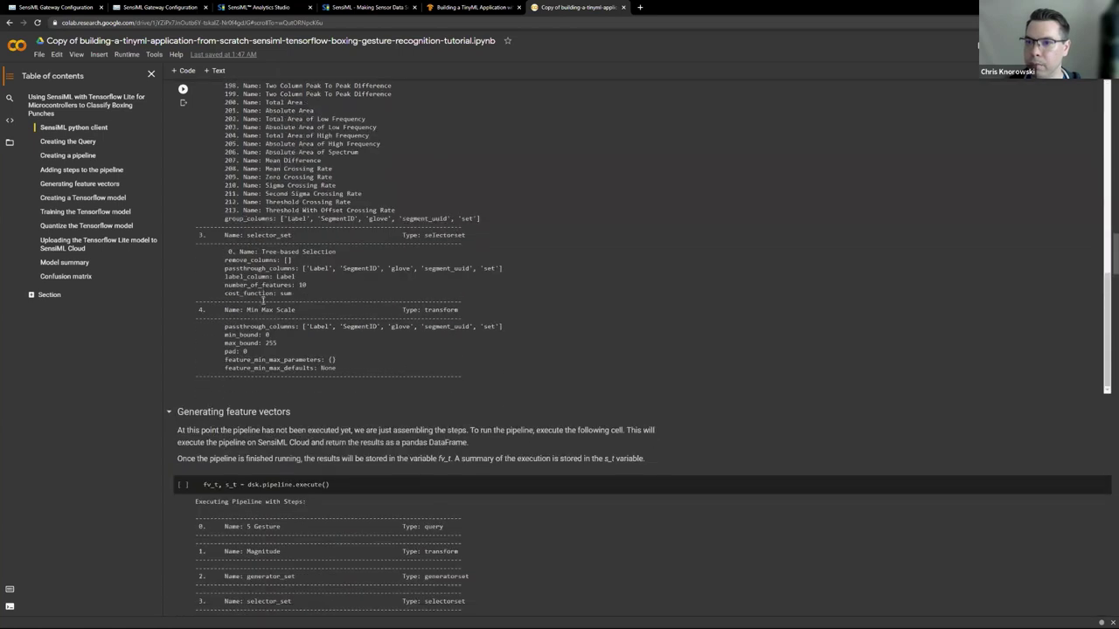
- Examine the Generating feature vectors section, including the pipeline execution, the feature dataframe and the feature distribution plots
{"action": "scroll", "coordinate": [263, 301], "scroll_direction": "down", "scroll_amount": 2}
{"action": "scroll", "coordinate": [270, 198], "scroll_direction": "down", "scroll_amount": 5}
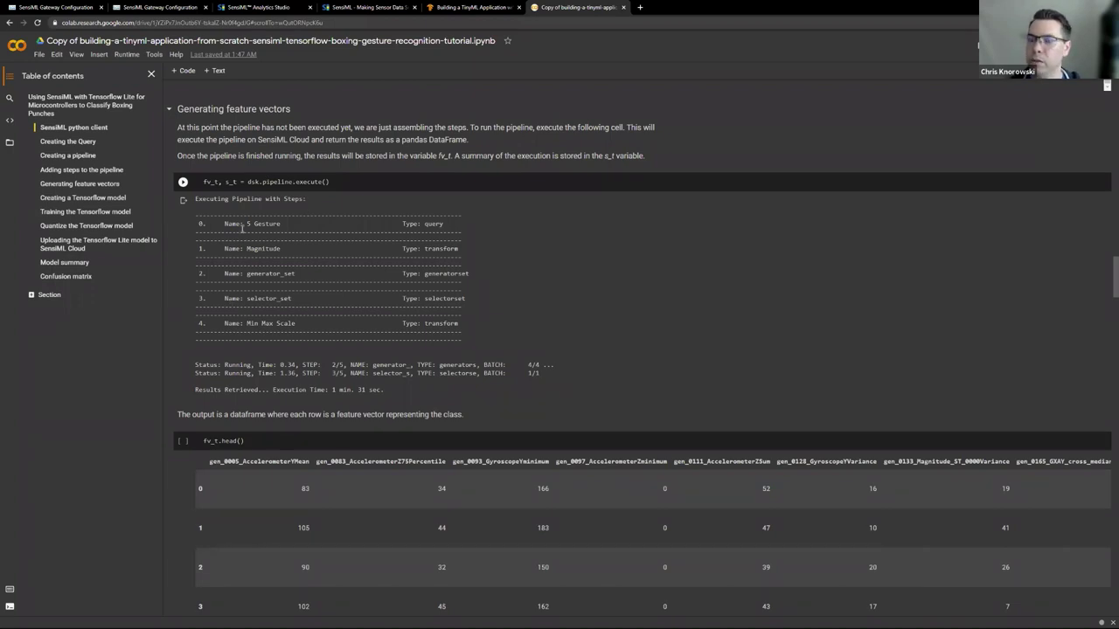
{"action": "scroll", "coordinate": [260, 231], "scroll_direction": "down", "scroll_amount": 1}
{"action": "scroll", "coordinate": [253, 193], "scroll_direction": "down", "scroll_amount": 5}
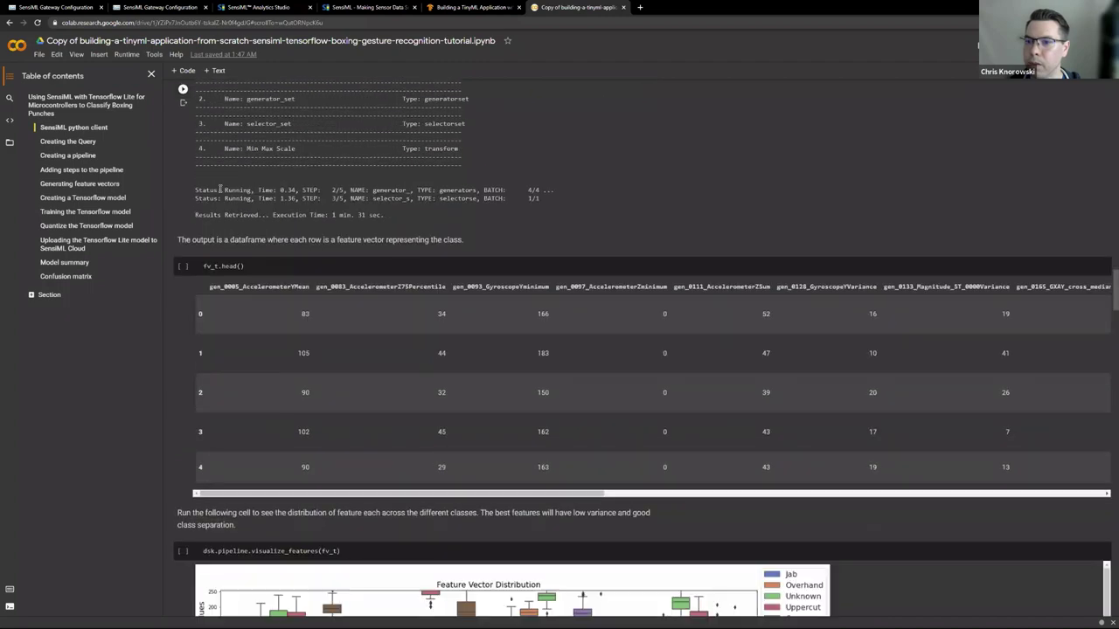
{"action": "scroll", "coordinate": [268, 208], "scroll_direction": "down", "scroll_amount": 8}
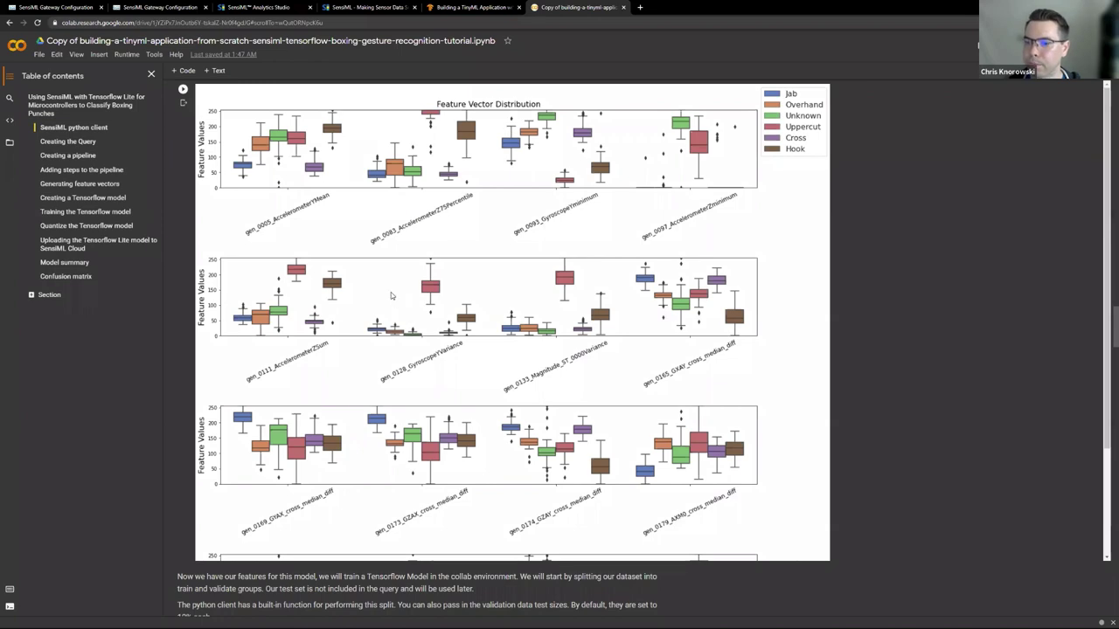
{"action": "scroll", "coordinate": [297, 288], "scroll_direction": "down", "scroll_amount": 6}
{"action": "scroll", "coordinate": [285, 341], "scroll_direction": "down", "scroll_amount": 2}
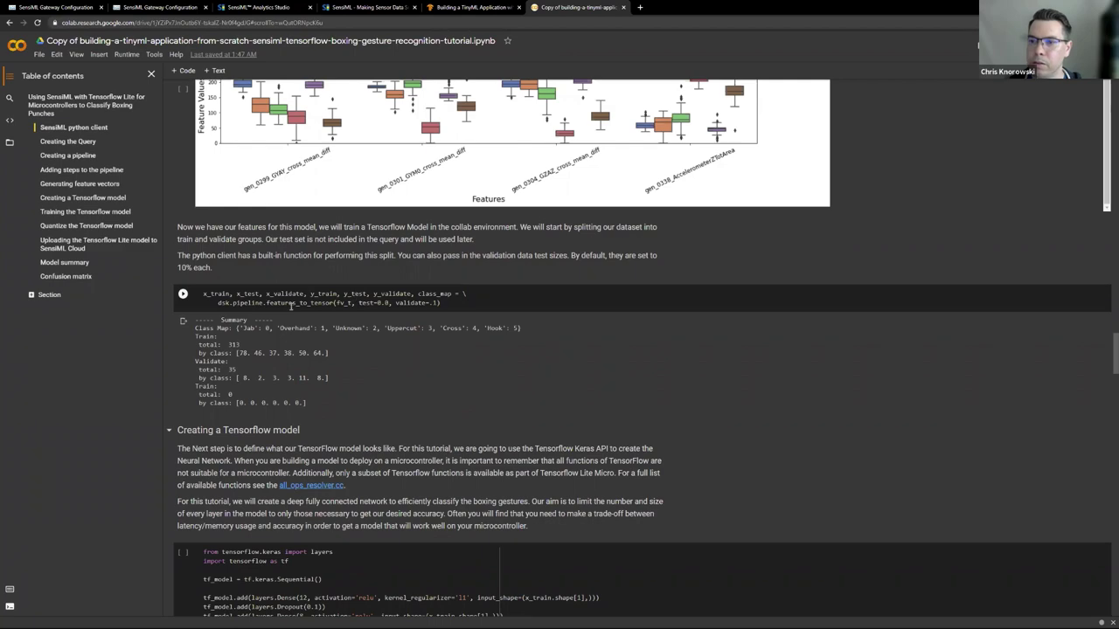
- Examine the cells that define and train the TensorFlow model, with the loss and accuracy curves and confusion matrices
{"action": "scroll", "coordinate": [293, 306], "scroll_direction": "down", "scroll_amount": 5}
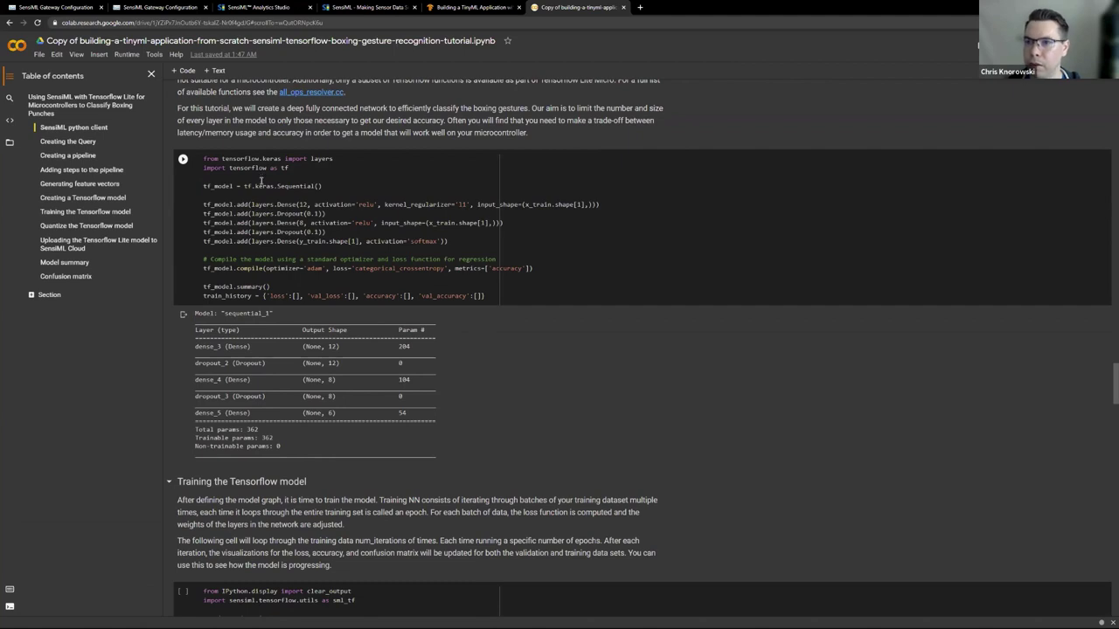
{"action": "scroll", "coordinate": [502, 417], "scroll_direction": "down", "scroll_amount": 5}
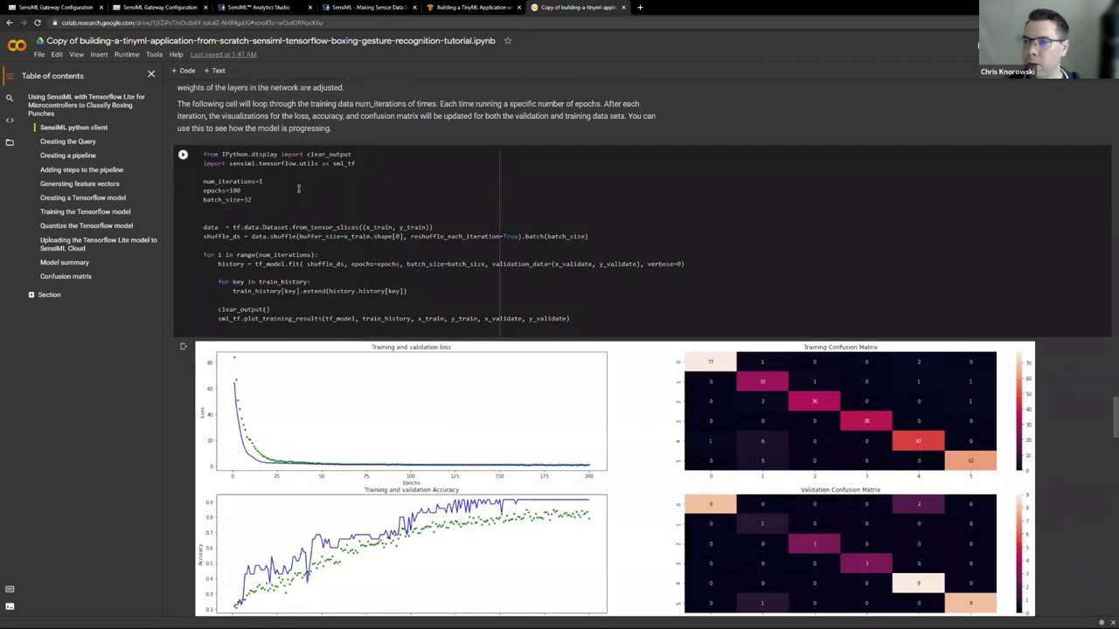
{"action": "scroll", "coordinate": [392, 244], "scroll_direction": "down", "scroll_amount": 1}
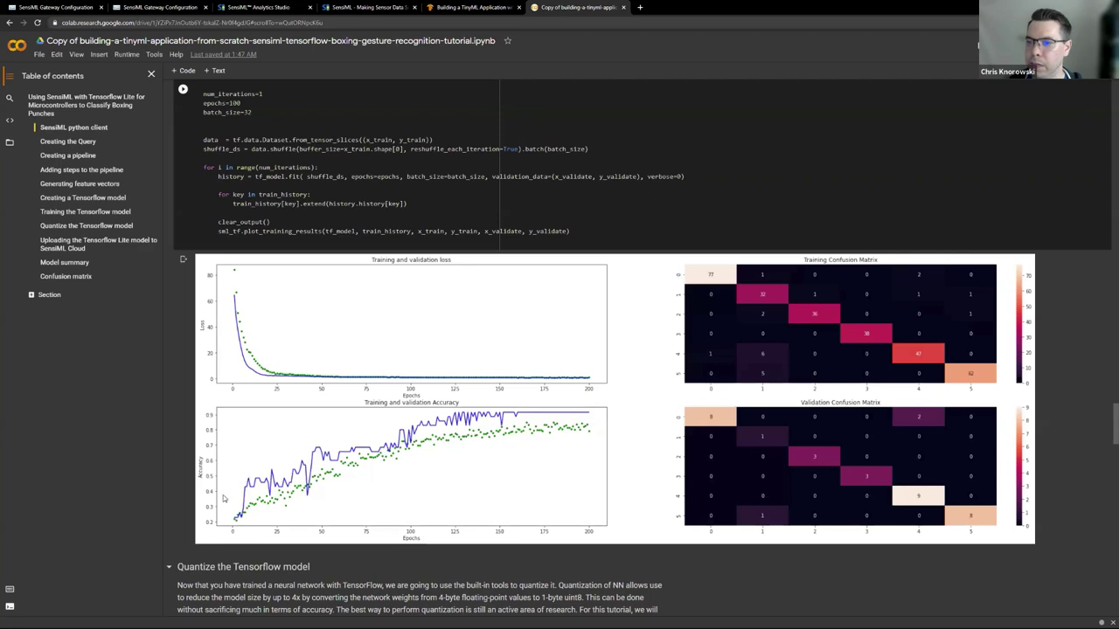
{"action": "scroll", "coordinate": [376, 406], "scroll_direction": "down", "scroll_amount": 5}
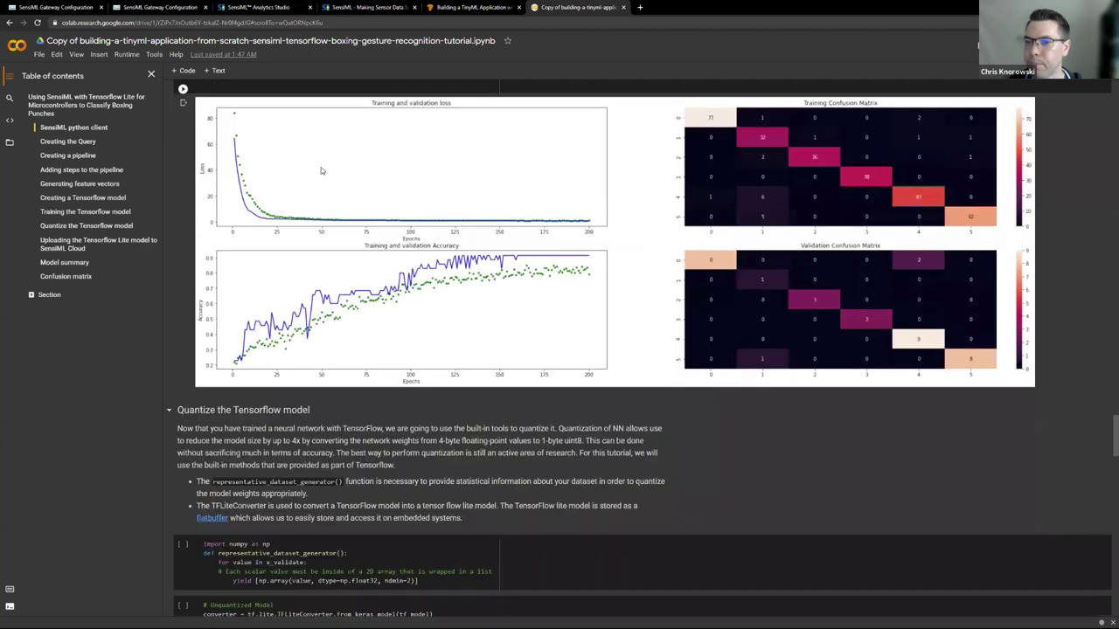
- Read the notebook sections on quantizing the model and uploading the TensorFlow Lite model to SensiML Cloud
{"action": "scroll", "coordinate": [441, 234], "scroll_direction": "down", "scroll_amount": 1}
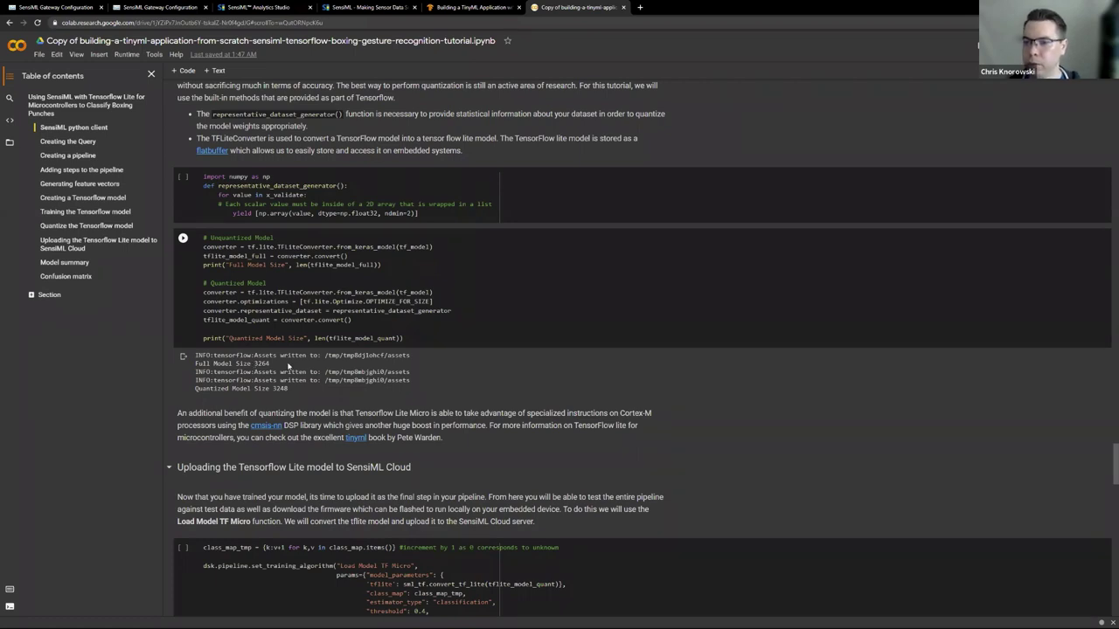
{"action": "scroll", "coordinate": [289, 366], "scroll_direction": "down", "scroll_amount": 3}
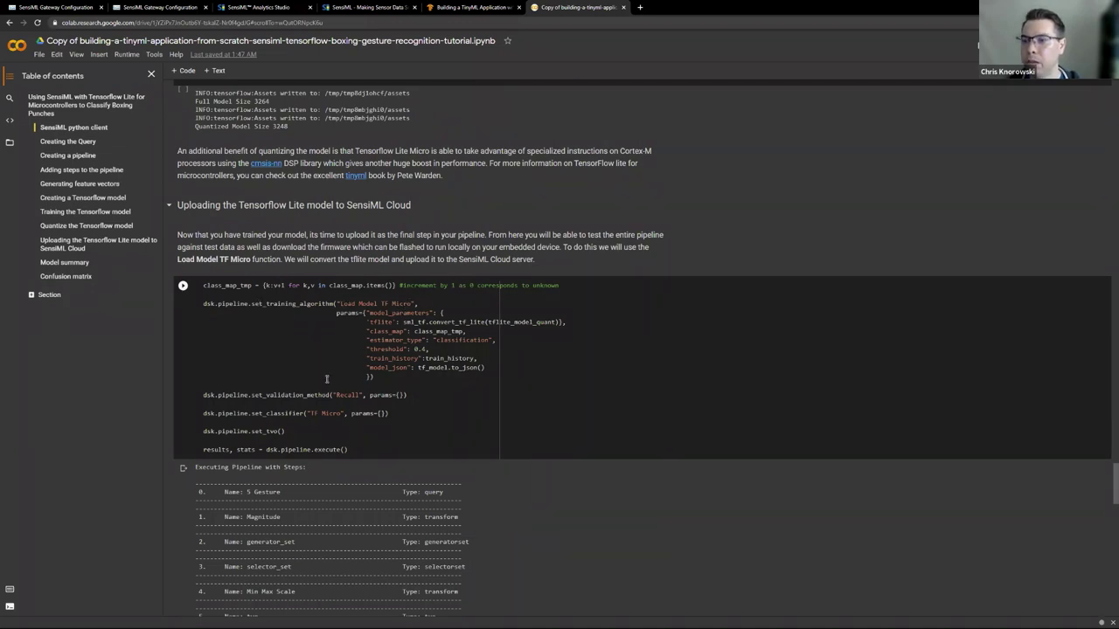
{"action": "scroll", "coordinate": [329, 370], "scroll_direction": "down", "scroll_amount": 3}
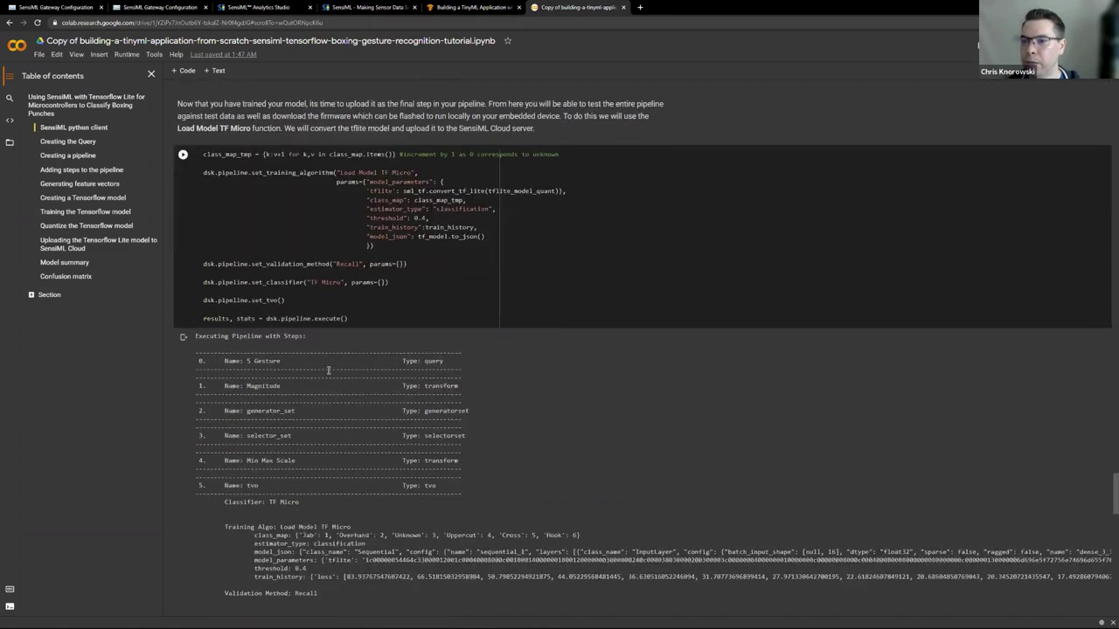
{"action": "scroll", "coordinate": [262, 336], "scroll_direction": "down", "scroll_amount": 2}
{"action": "scroll", "coordinate": [254, 334], "scroll_direction": "down", "scroll_amount": 5}
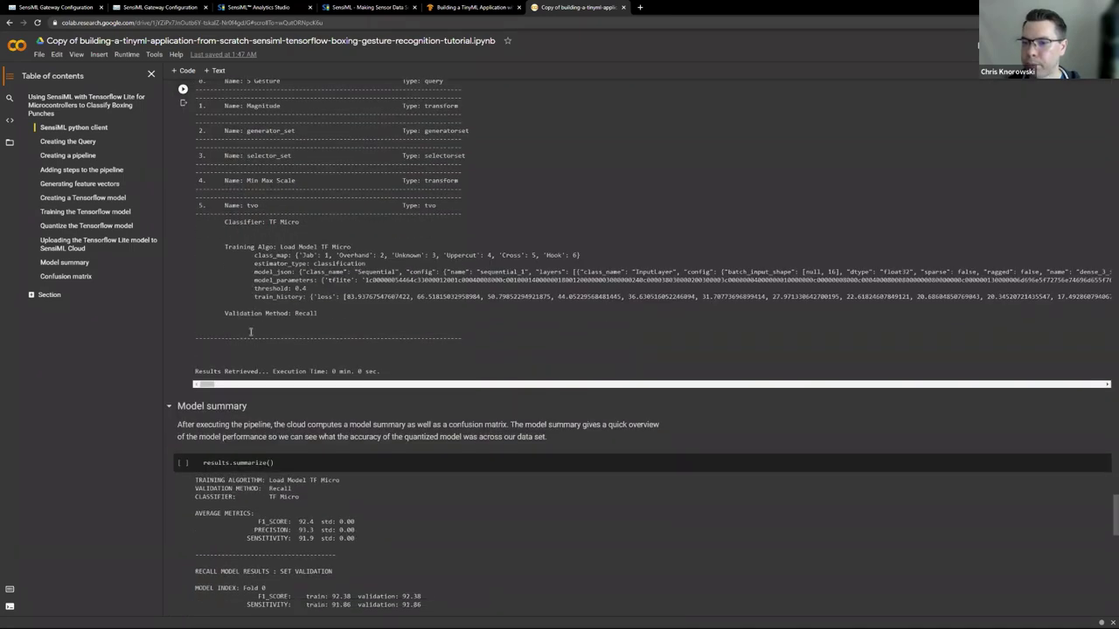
- Examine the notebook's model summary, its confusion matrix and the cell that saves the knowledge pack
{"action": "scroll", "coordinate": [261, 335], "scroll_direction": "down", "scroll_amount": 3}
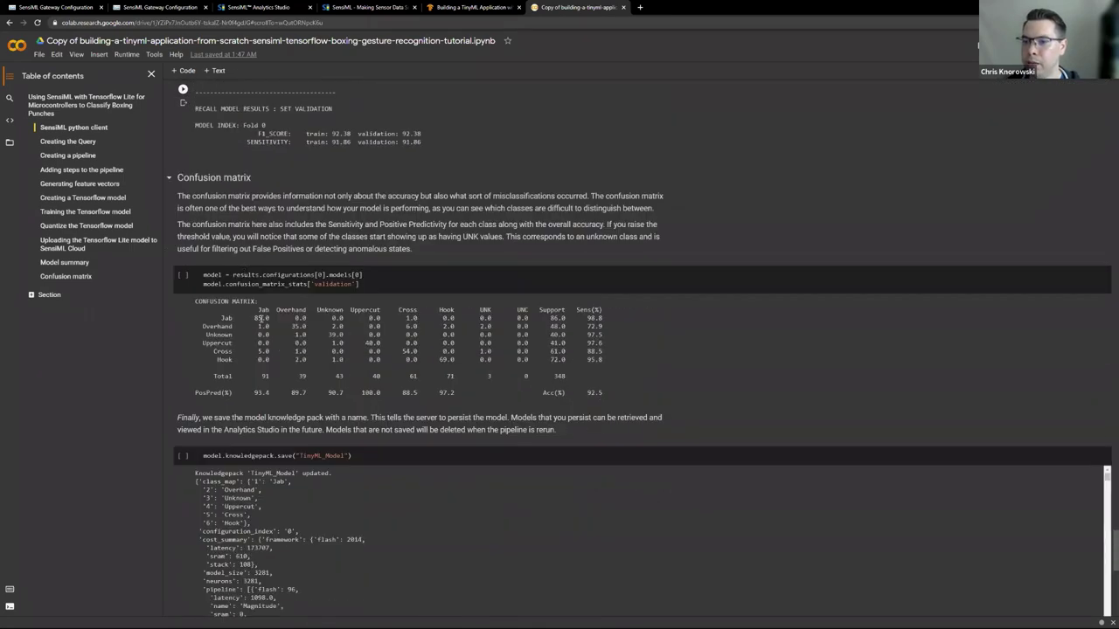
{"action": "scroll", "coordinate": [331, 206], "scroll_direction": "up", "scroll_amount": 2}
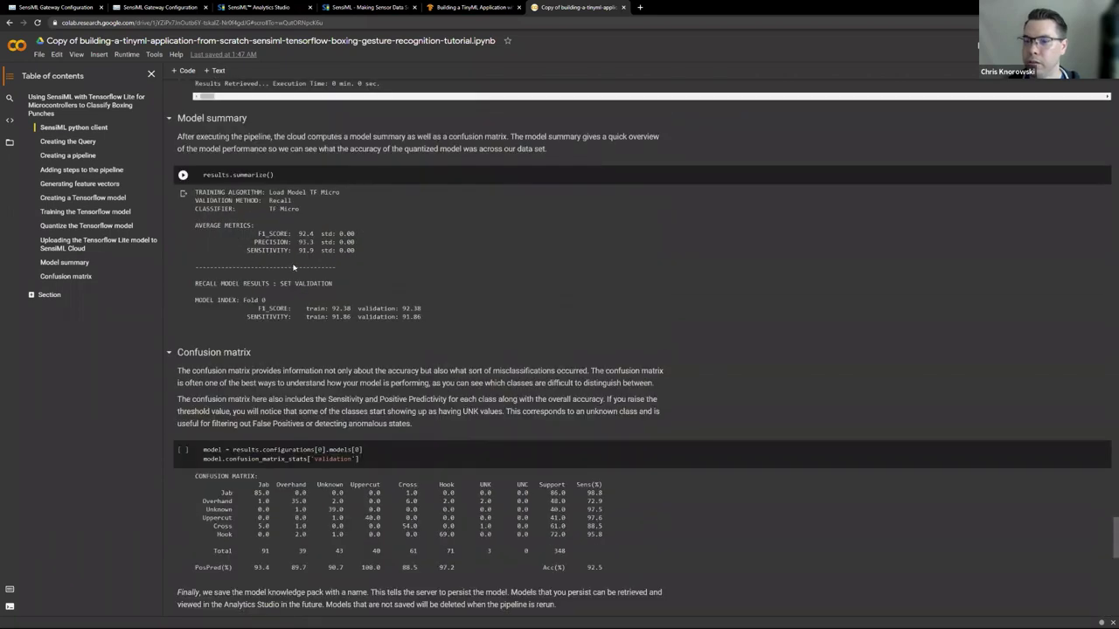
{"action": "scroll", "coordinate": [291, 235], "scroll_direction": "down", "scroll_amount": 3}
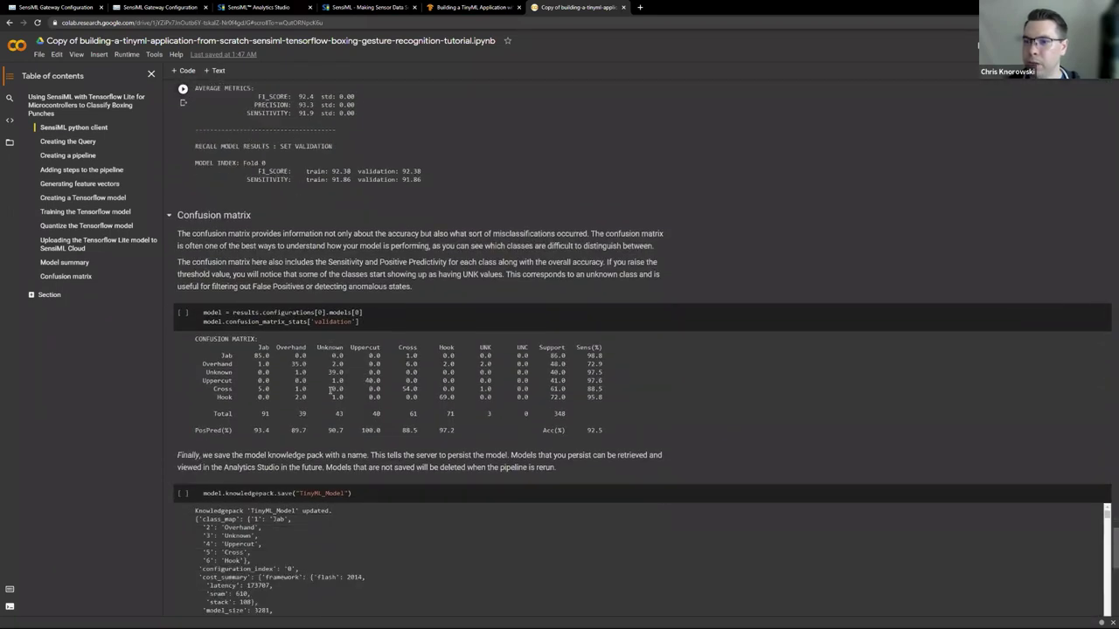
{"action": "left_click", "coordinate": [317, 349]}
{"action": "key", "text": "shift+Return"}
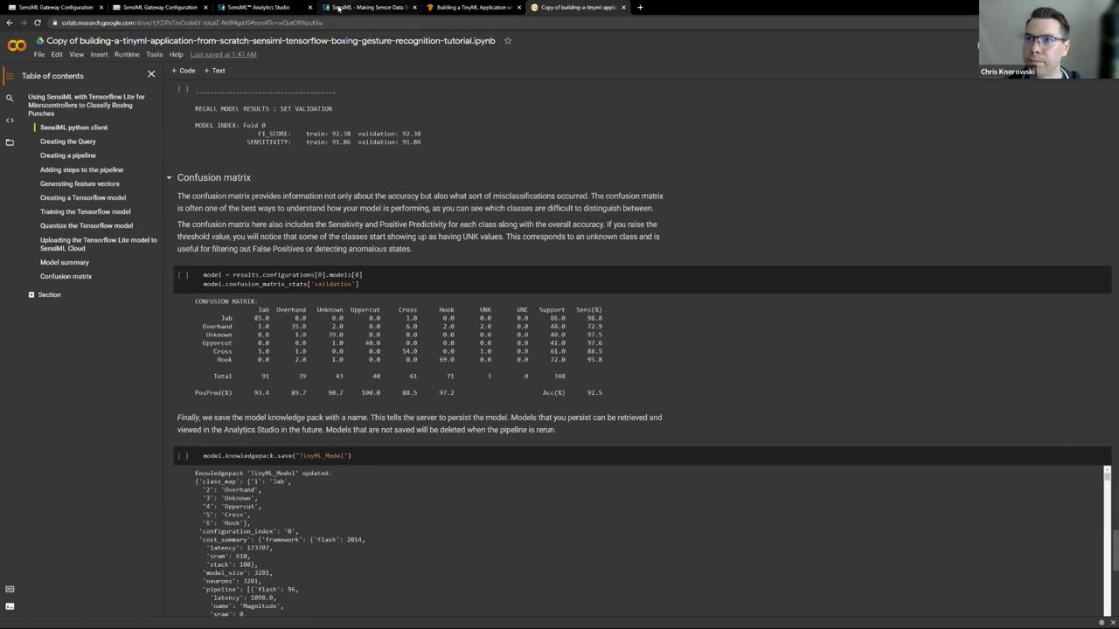
- Switch to SensiML Analytics Studio, explore the Gesture Pipeline model and plot gen_0241_AccelerometerXVariance as Feature Y
{"action": "left_click", "coordinate": [245, 7]}
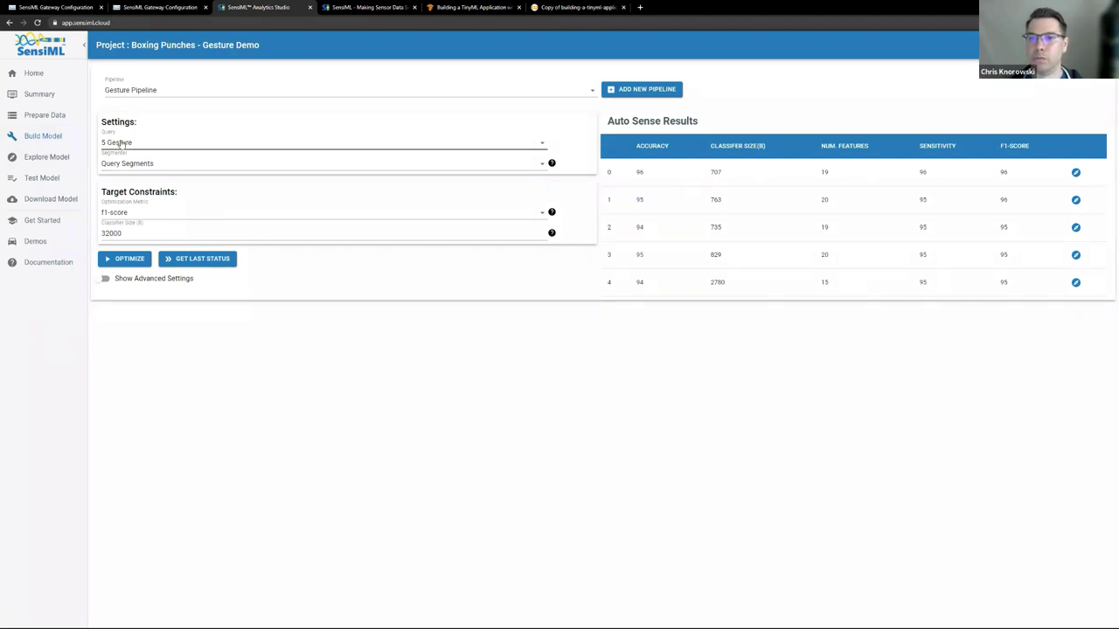
{"action": "left_click", "coordinate": [44, 158]}
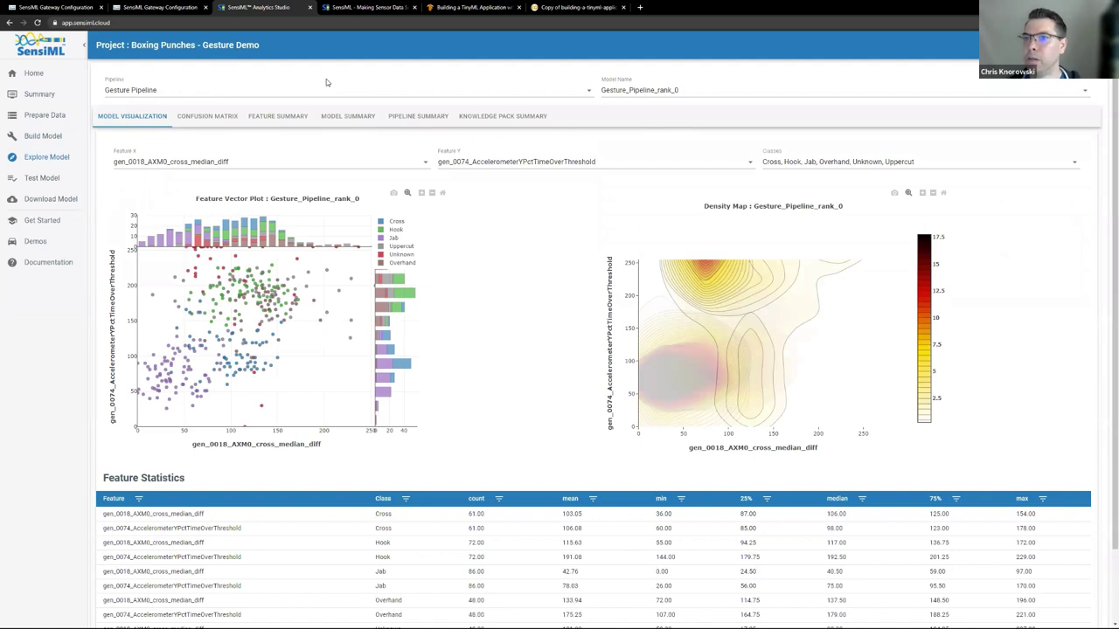
{"action": "left_click", "coordinate": [262, 164]}
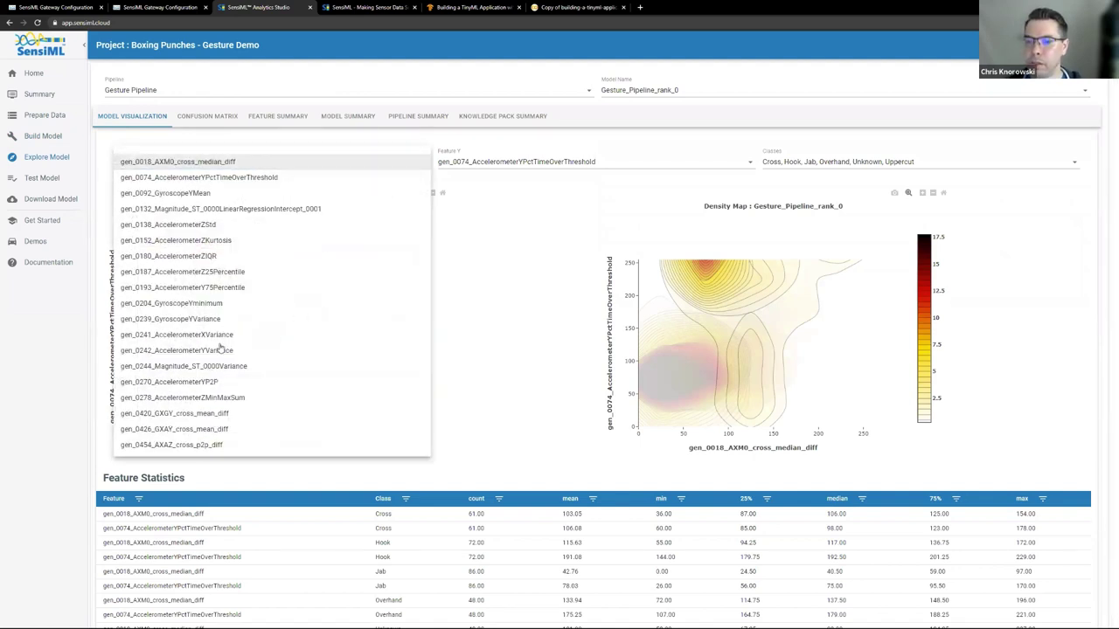
{"action": "left_click", "coordinate": [524, 158]}
{"action": "left_click", "coordinate": [511, 164]}
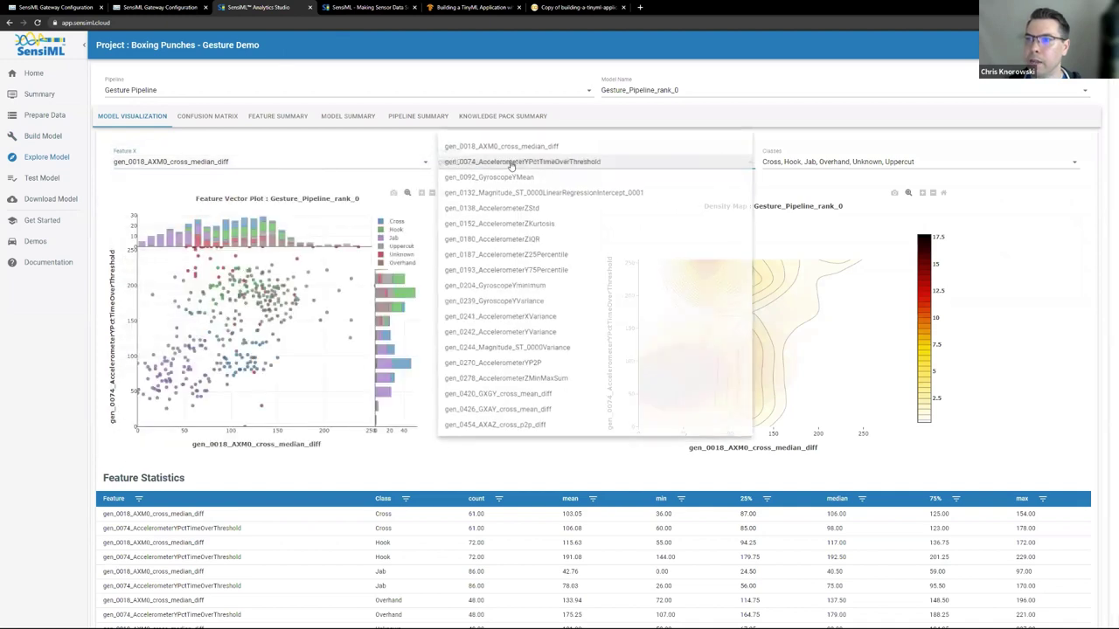
{"action": "left_click", "coordinate": [494, 316]}
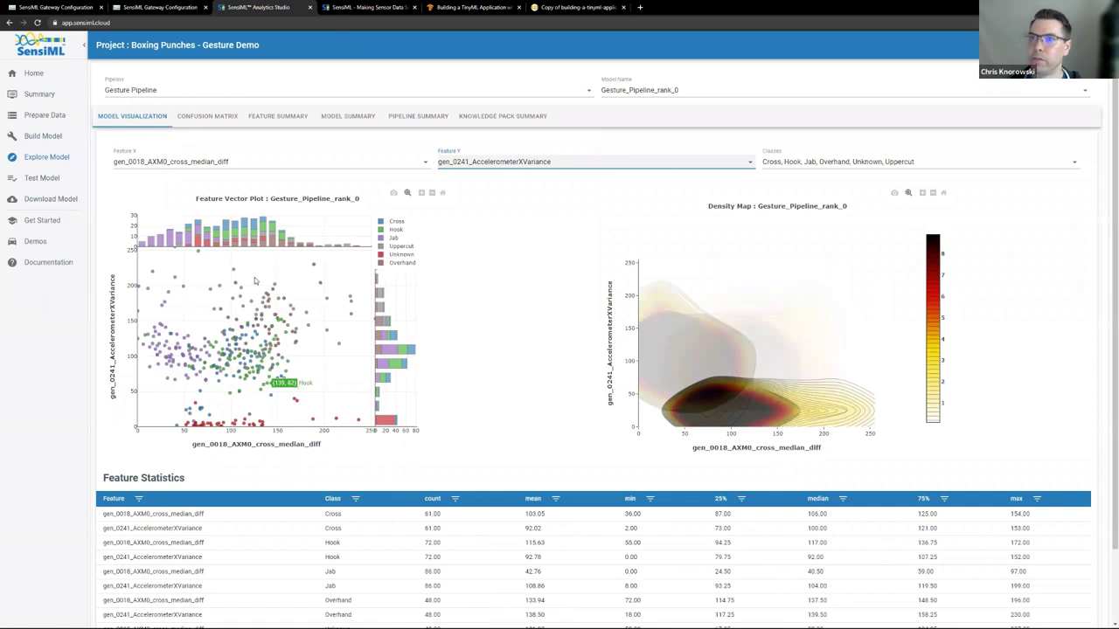
- Examine the confusion matrix and the feature summary with distribution plots for Gesture_Pipeline_rank_0
{"action": "left_click", "coordinate": [208, 116]}
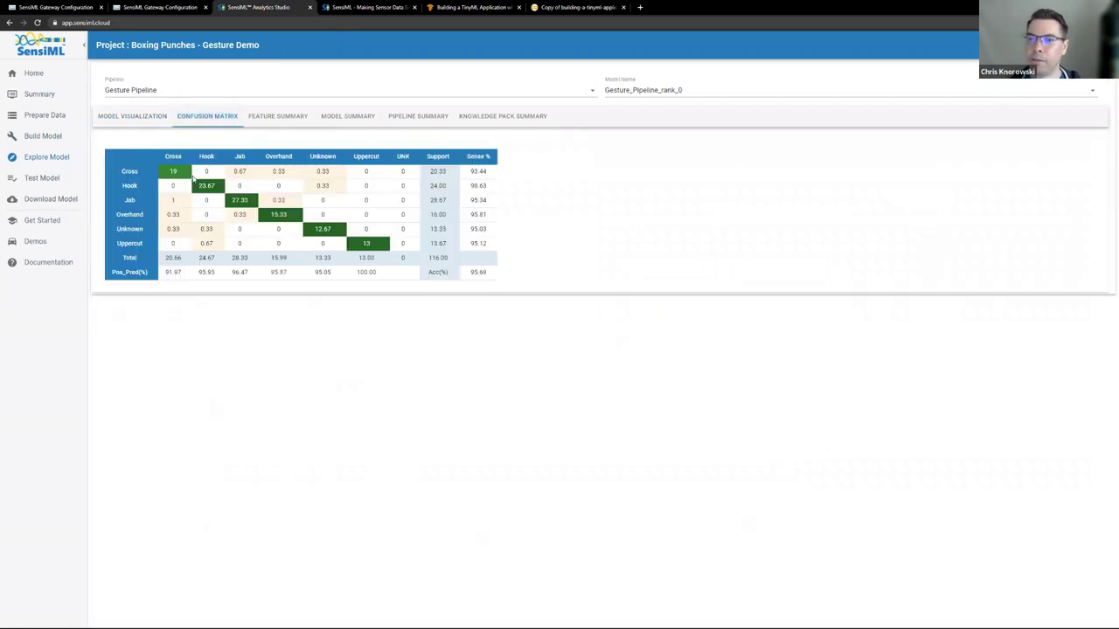
{"action": "left_click", "coordinate": [280, 116]}
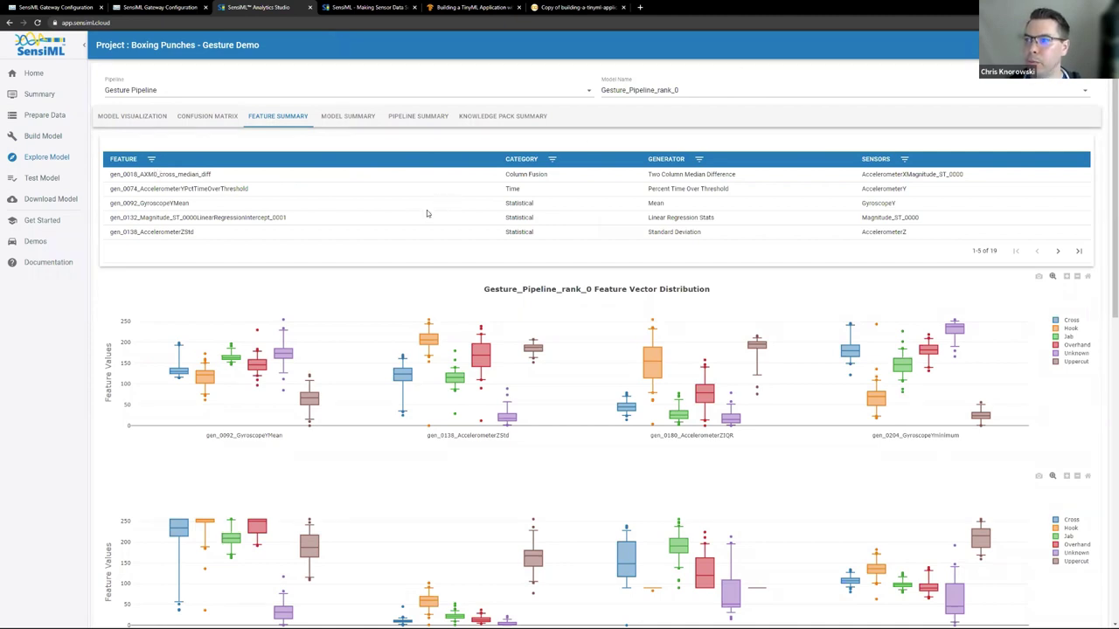
{"action": "scroll", "coordinate": [313, 213], "scroll_direction": "down", "scroll_amount": 1}
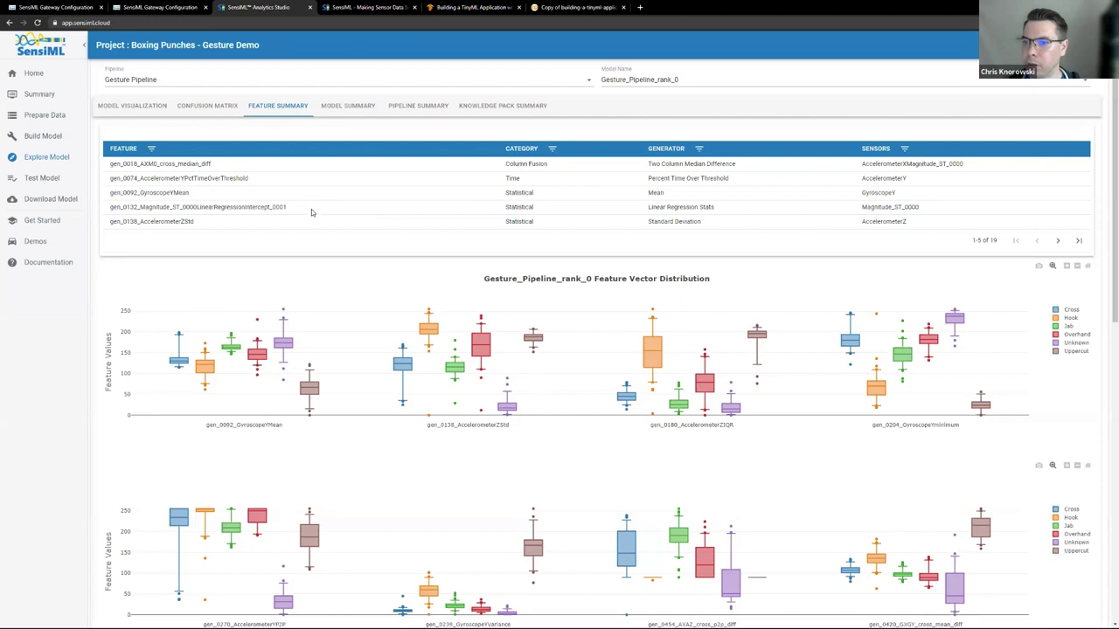
{"action": "mouse_move", "coordinate": [487, 267]}
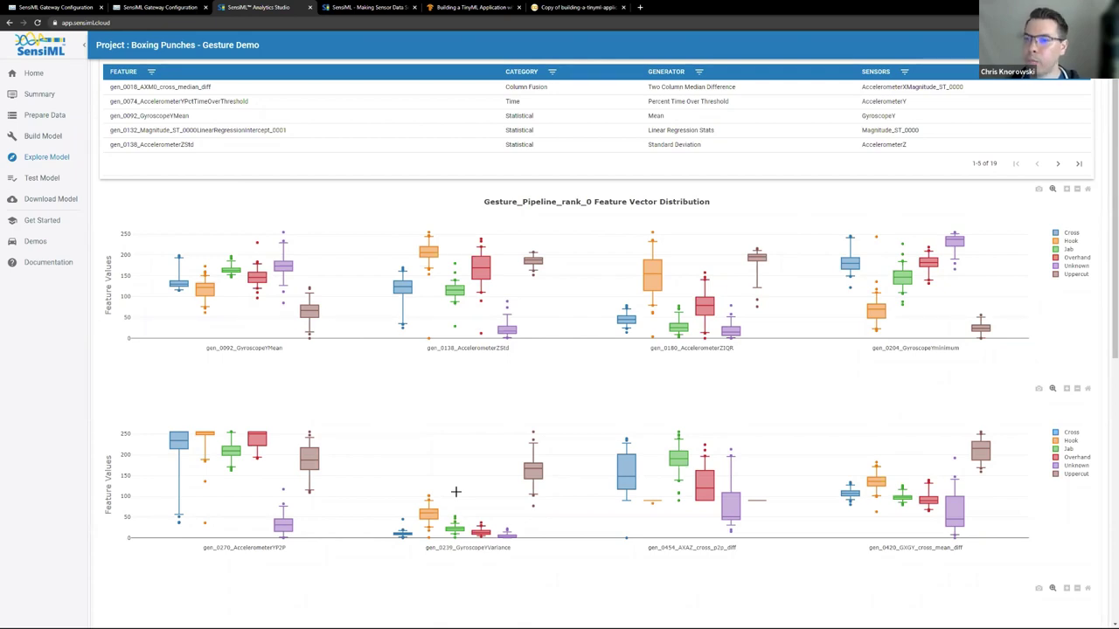
{"action": "scroll", "coordinate": [451, 249], "scroll_direction": "up", "scroll_amount": 2}
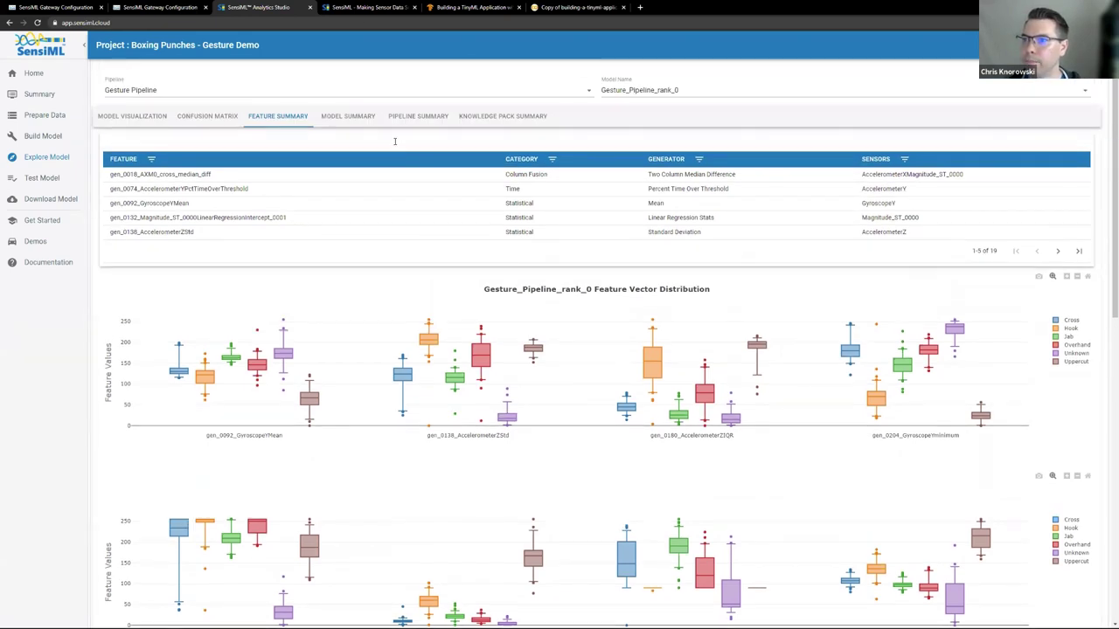
- View the model summary and the pipeline summary diagram for Gesture_Pipeline_rank_0
{"action": "left_click", "coordinate": [348, 117]}
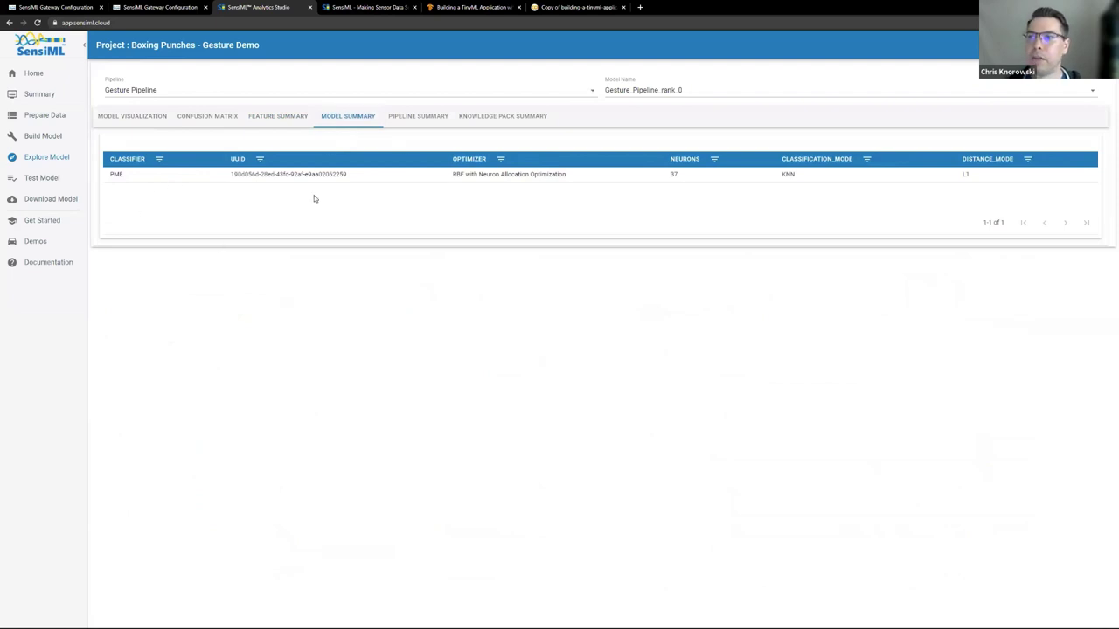
{"action": "left_click", "coordinate": [412, 117]}
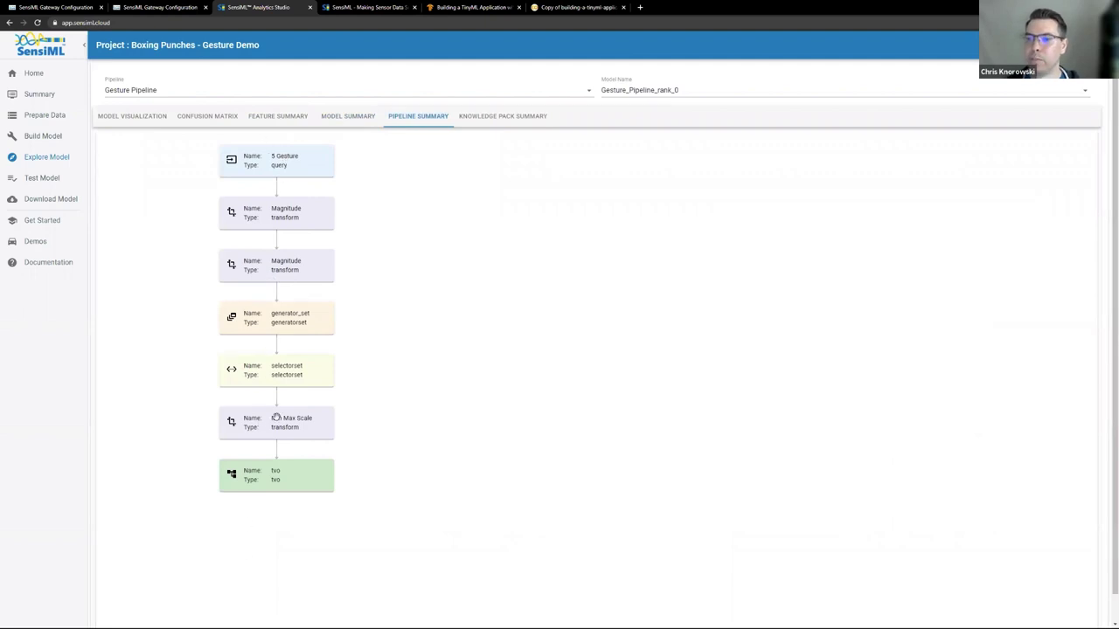
- View the knowledge pack summary of Gesture_Pipeline_rank_0 and filter the model-testing captures to the test set
{"action": "left_click", "coordinate": [502, 118]}
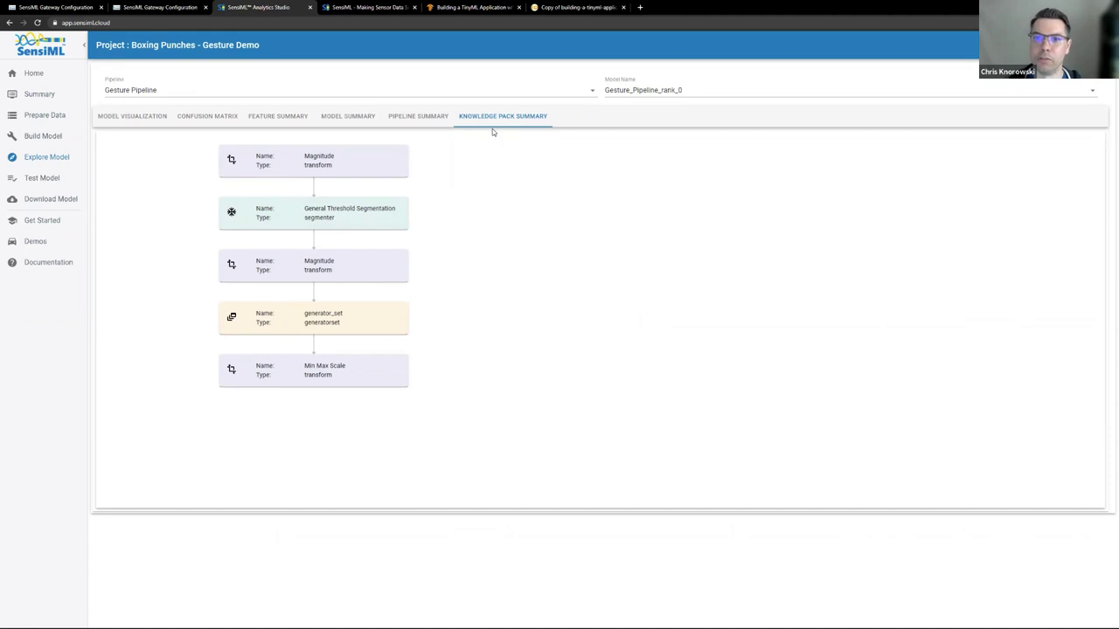
{"action": "left_click", "coordinate": [40, 179]}
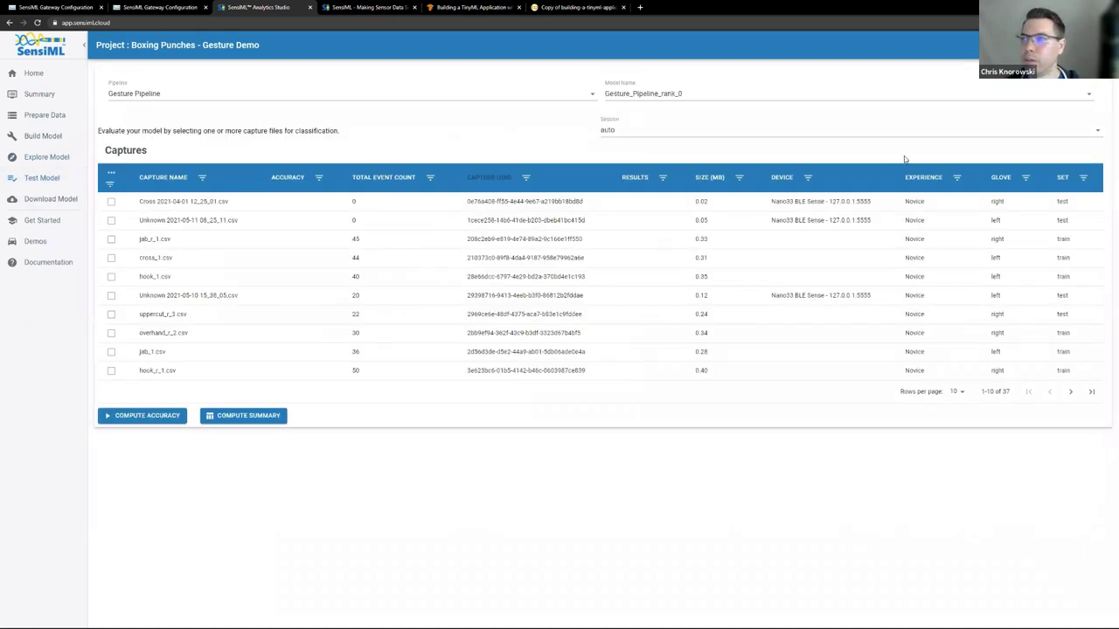
{"action": "left_click", "coordinate": [1084, 178]}
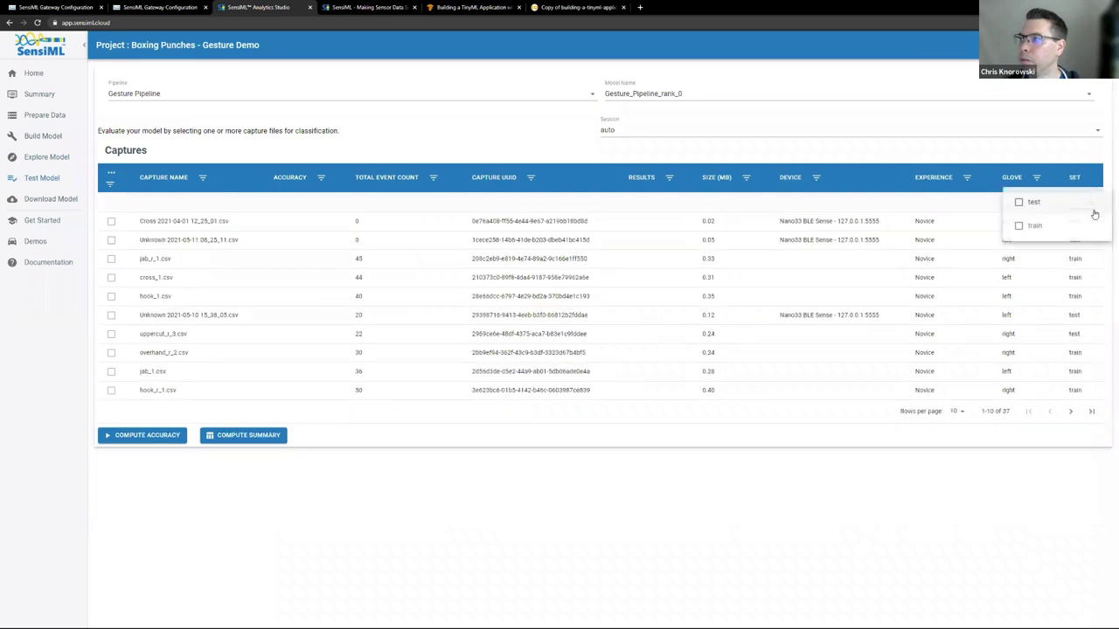
{"action": "left_click", "coordinate": [1081, 203]}
{"action": "left_click", "coordinate": [1066, 207]}
{"action": "left_click", "coordinate": [958, 478]}
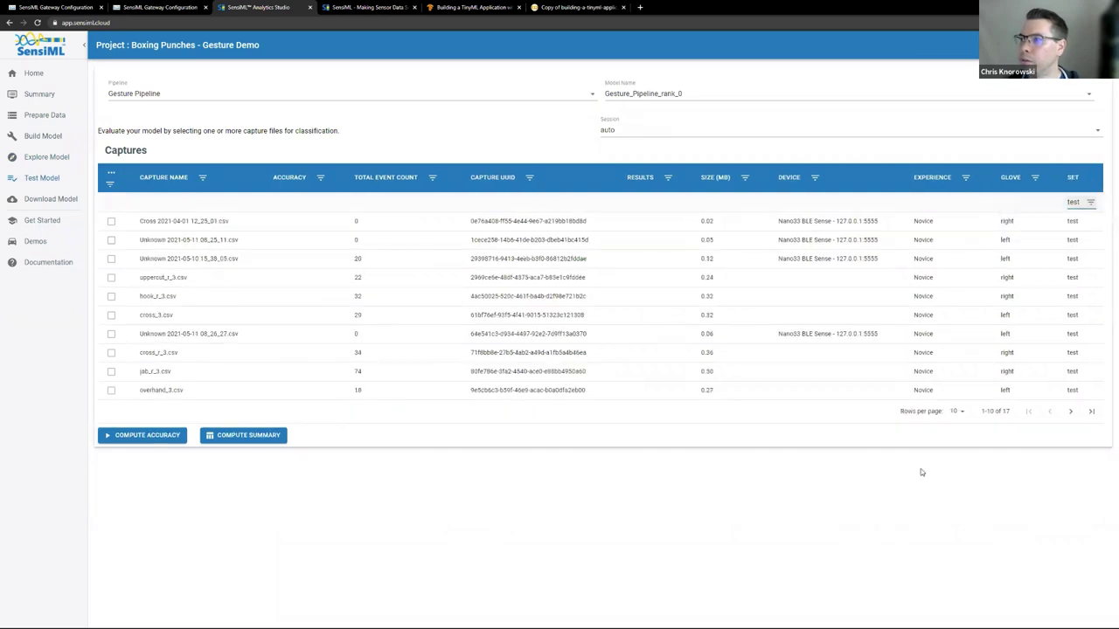
- Sort the captures by glove and filter them to the left glove
{"action": "left_click", "coordinate": [1023, 179]}
{"action": "left_click", "coordinate": [1030, 205]}
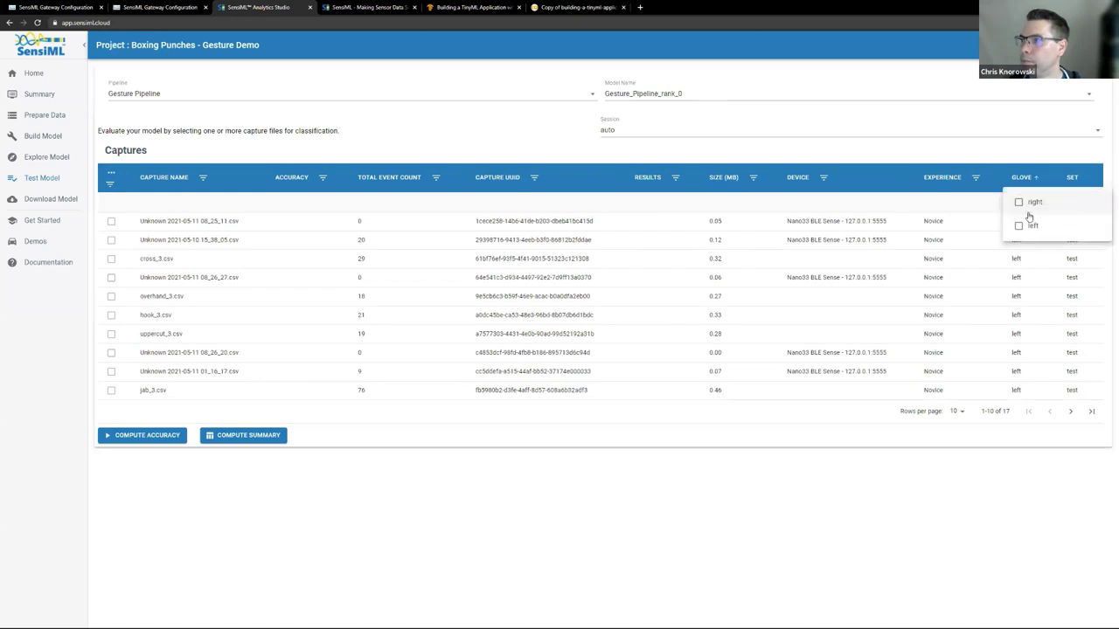
{"action": "left_click", "coordinate": [1019, 225]}
{"action": "left_click", "coordinate": [987, 449]}
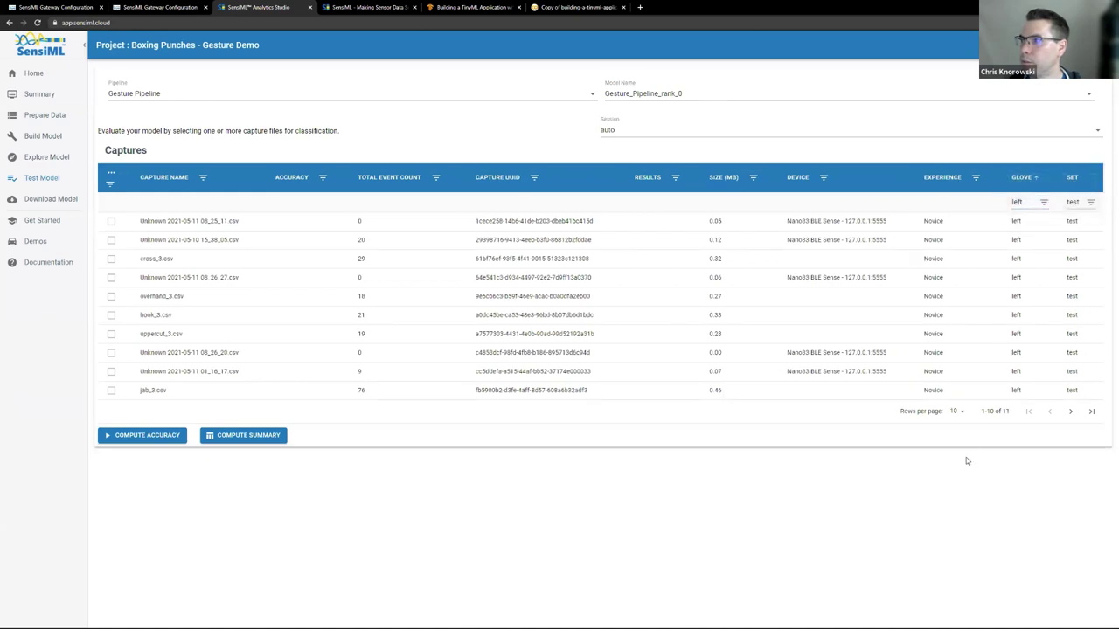
- Select all filtered captures and compute the accuracy of Gesture_Pipeline_rank_0 on them
{"action": "left_click", "coordinate": [959, 412]}
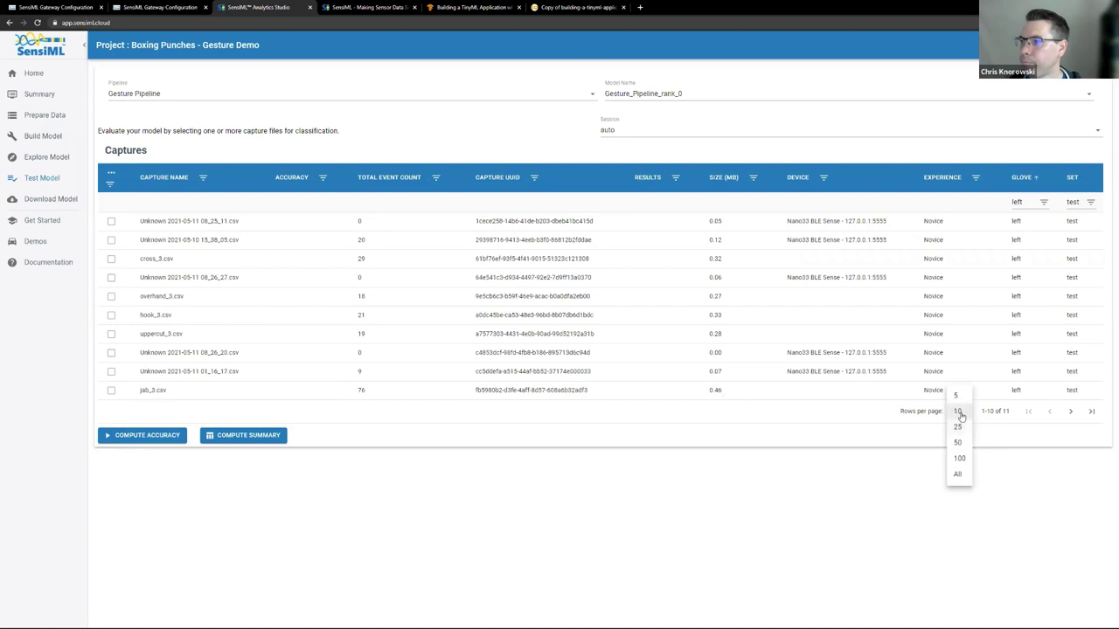
{"action": "left_click", "coordinate": [956, 413]}
{"action": "left_click", "coordinate": [111, 178]}
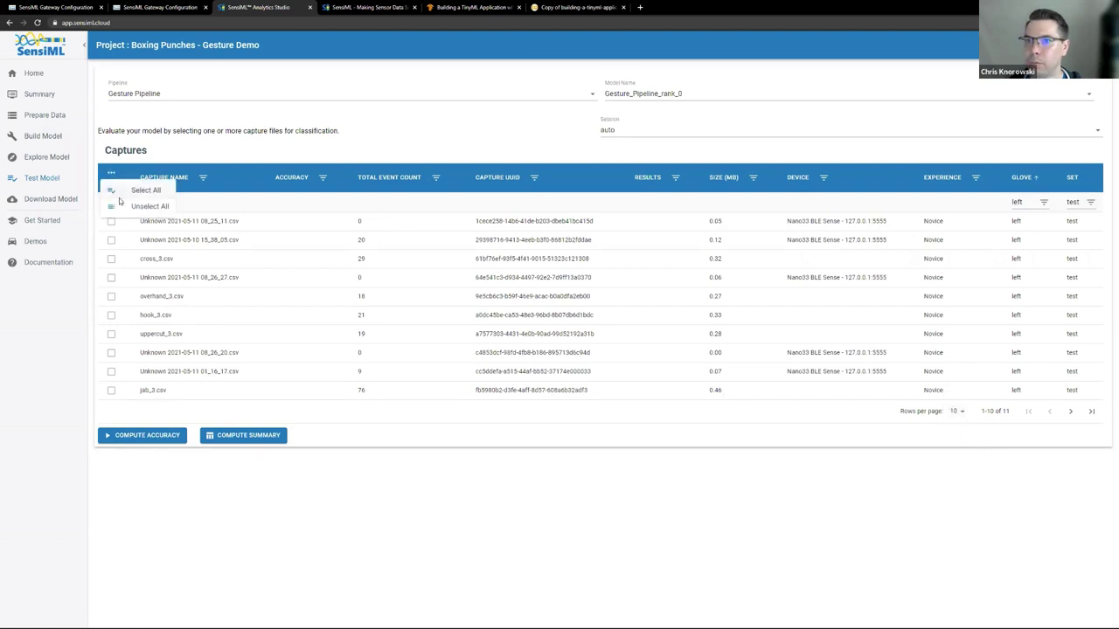
{"action": "left_click", "coordinate": [116, 191]}
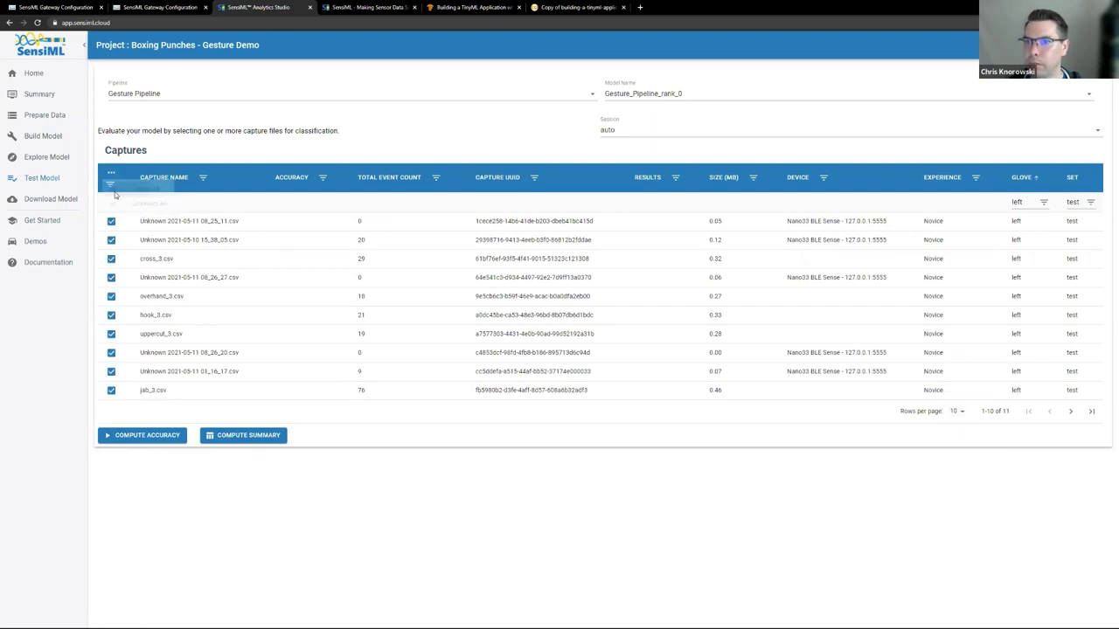
{"action": "left_click", "coordinate": [154, 436]}
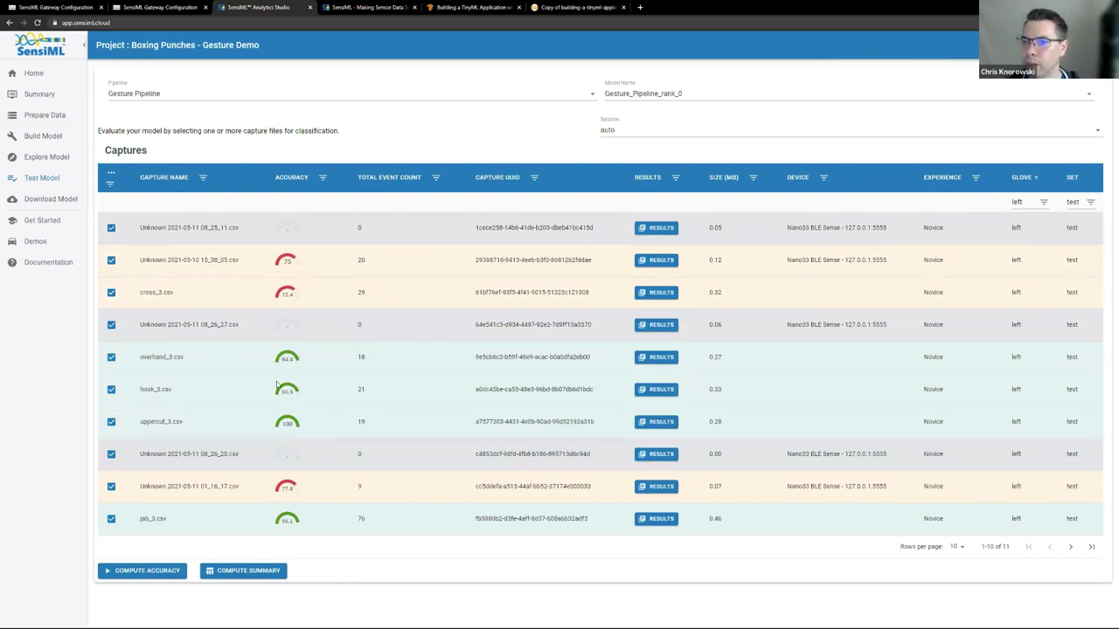
{"action": "mouse_move", "coordinate": [285, 522]}
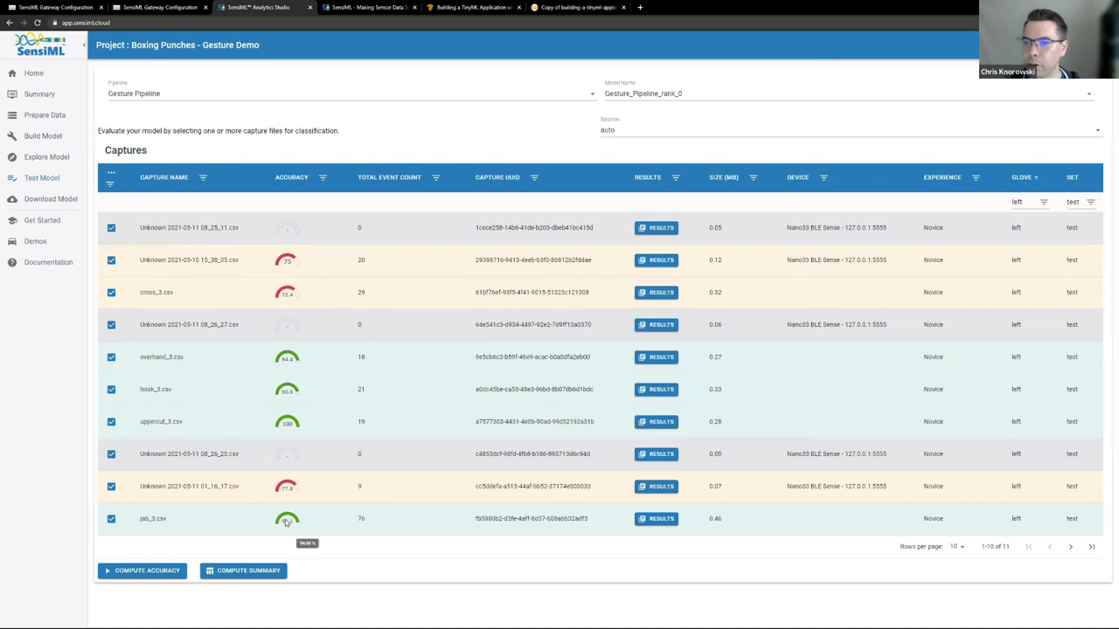
{"action": "triple_click", "coordinate": [219, 259]}
{"action": "left_click", "coordinate": [220, 260]}
{"action": "left_click", "coordinate": [199, 228]}
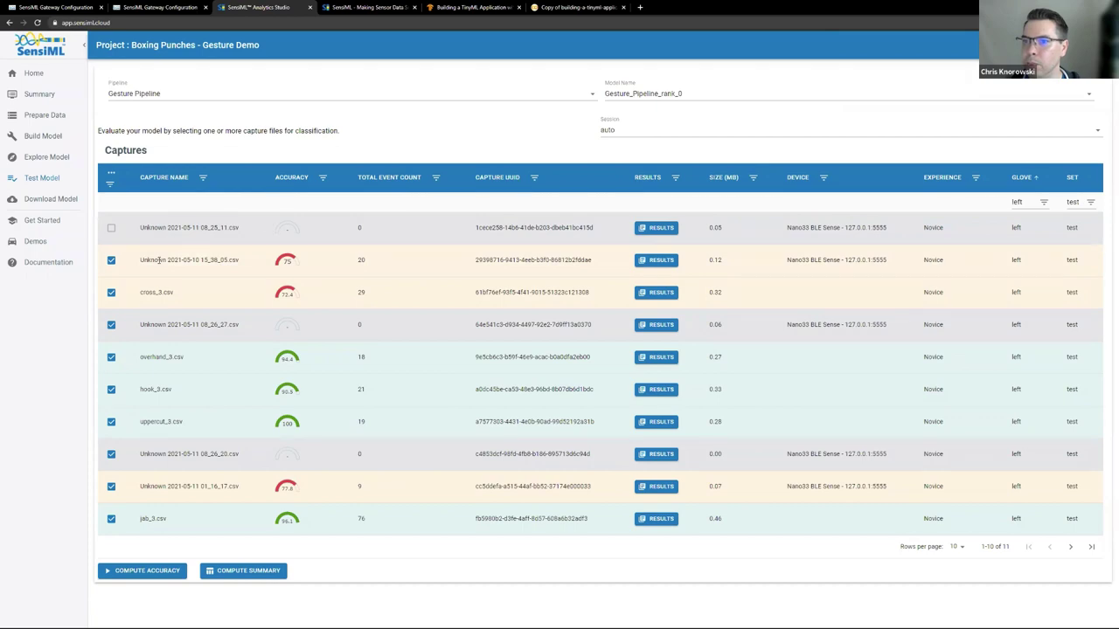
{"action": "left_click", "coordinate": [654, 262]}
{"action": "scroll", "coordinate": [397, 317], "scroll_direction": "down", "scroll_amount": 1}
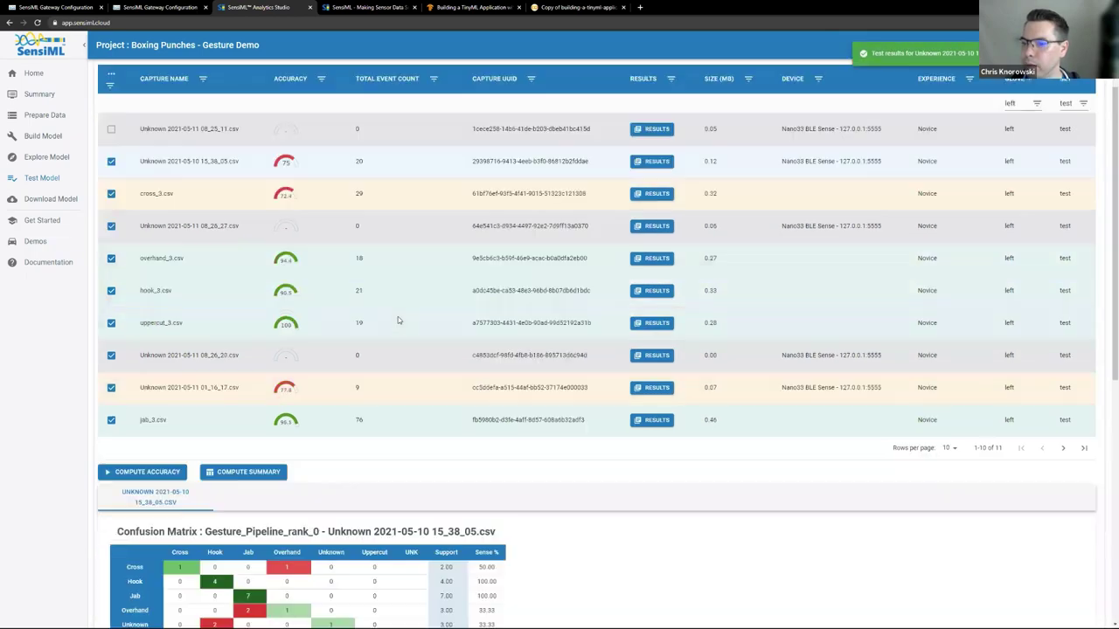
{"action": "scroll", "coordinate": [398, 316], "scroll_direction": "down", "scroll_amount": 6}
{"action": "scroll", "coordinate": [176, 379], "scroll_direction": "up", "scroll_amount": 2}
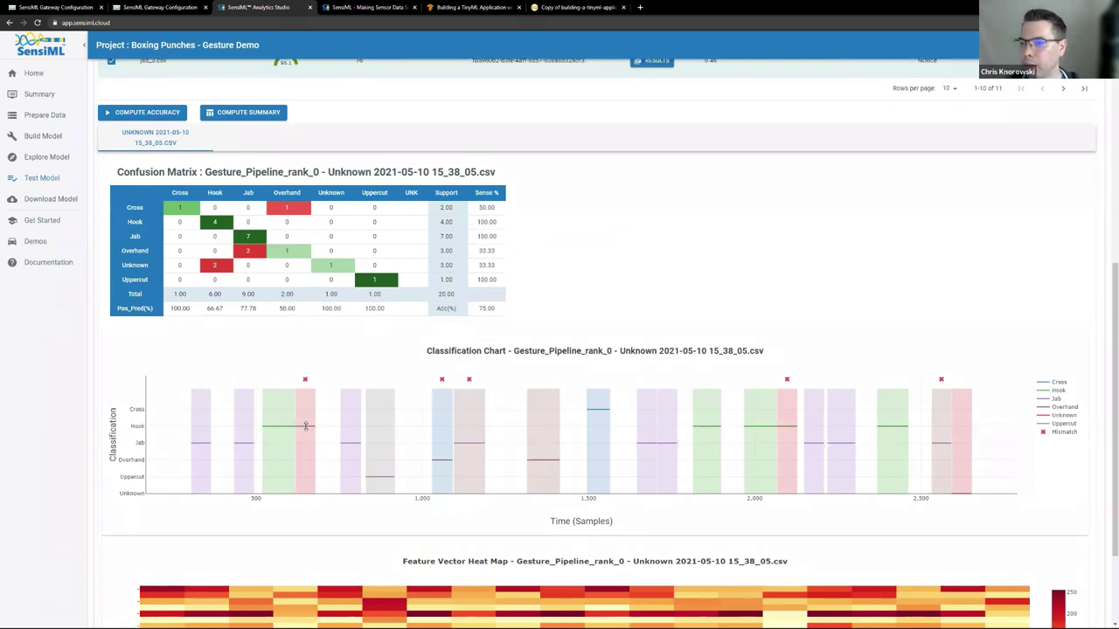
{"action": "scroll", "coordinate": [166, 433], "scroll_direction": "down", "scroll_amount": 1}
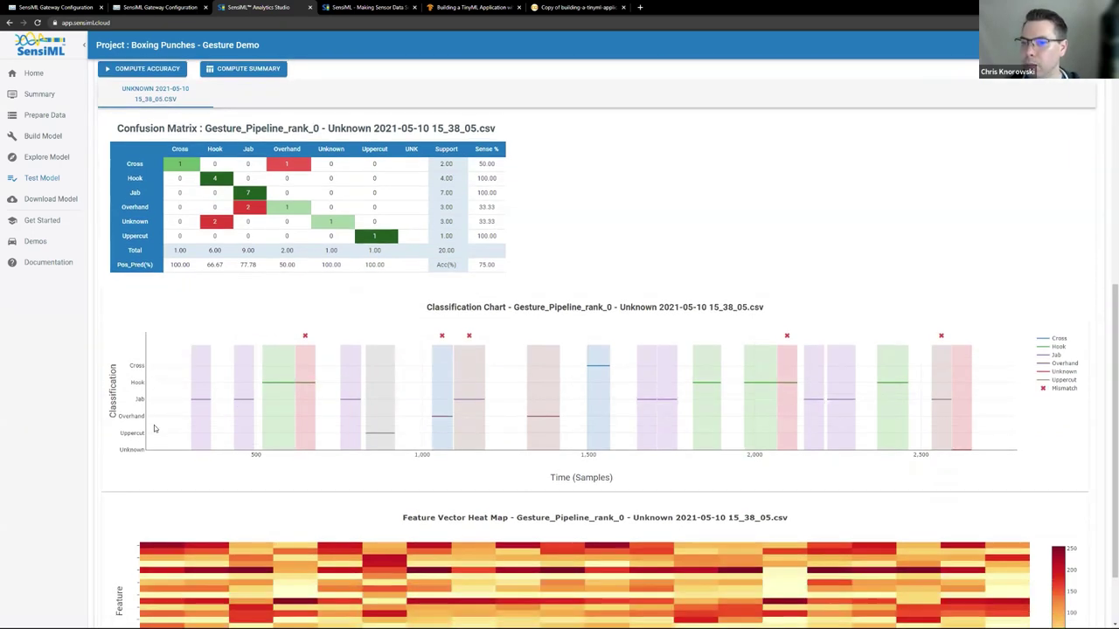
- Compute the summary confusion matrix for the selected captures and examine the individual test results of overhand_3.csv
{"action": "scroll", "coordinate": [250, 255], "scroll_direction": "up", "scroll_amount": 4}
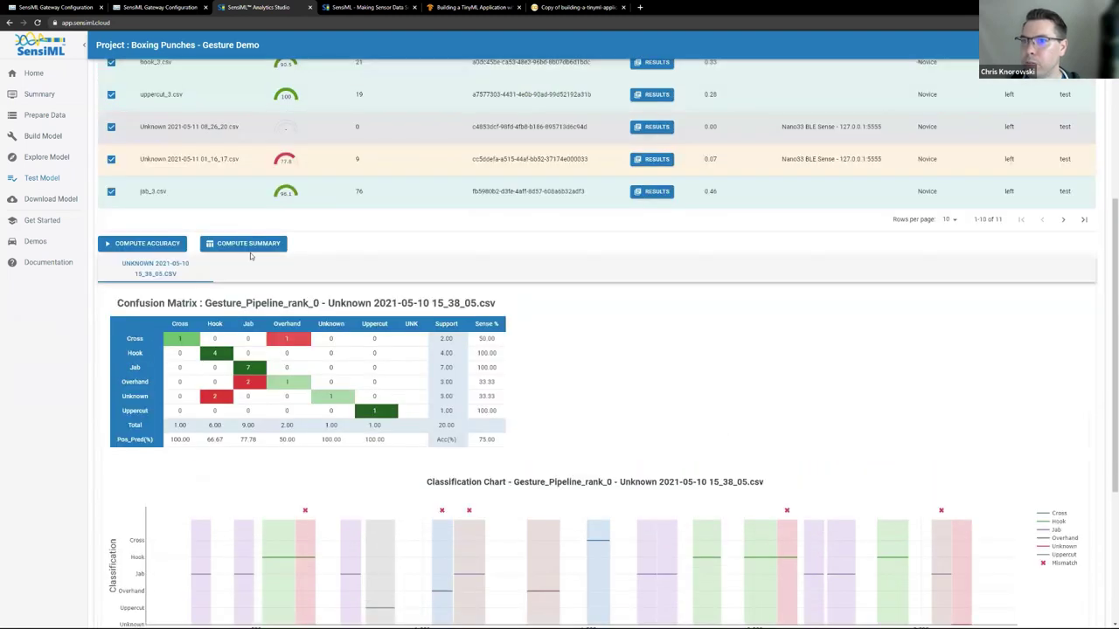
{"action": "left_click", "coordinate": [249, 245]}
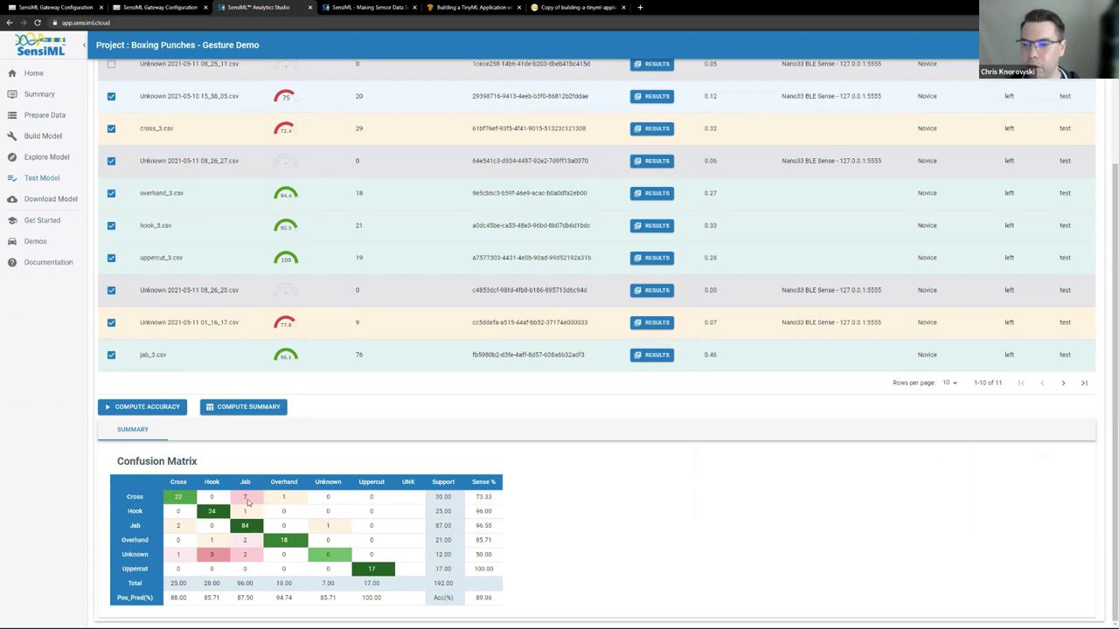
{"action": "left_click", "coordinate": [651, 193]}
{"action": "scroll", "coordinate": [363, 374], "scroll_direction": "down", "scroll_amount": 3}
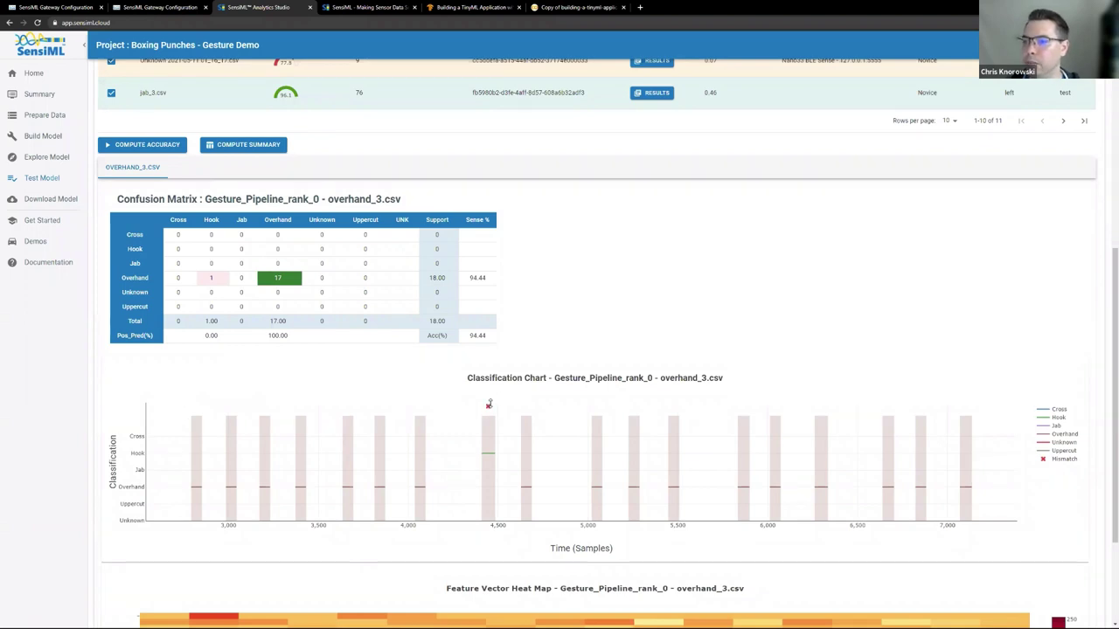
{"action": "mouse_move", "coordinate": [492, 461]}
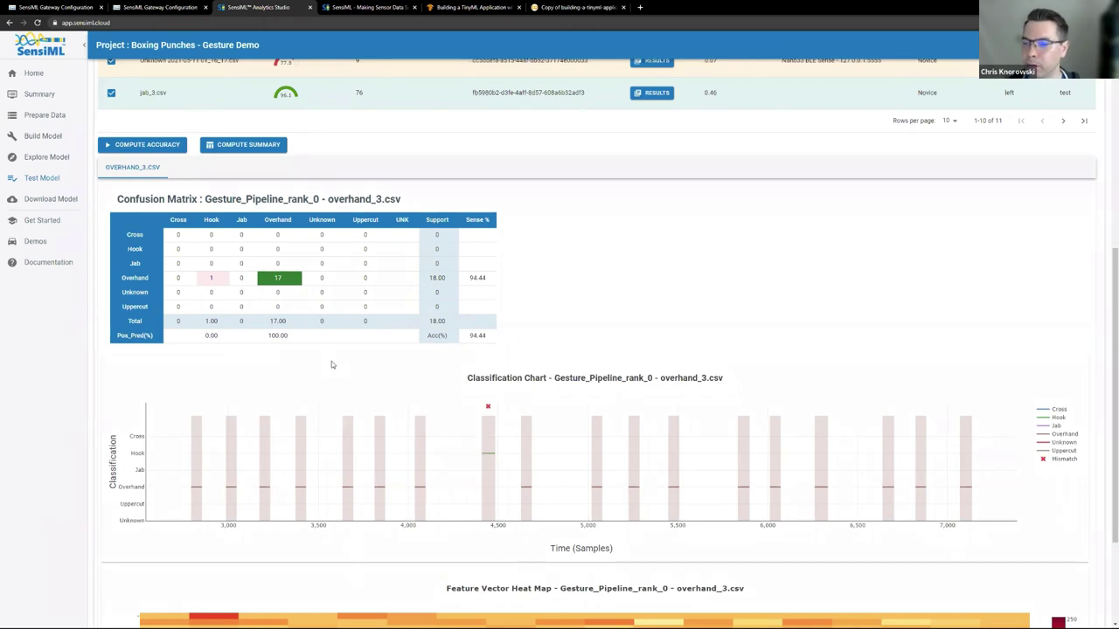
{"action": "scroll", "coordinate": [331, 361], "scroll_direction": "down", "scroll_amount": 1}
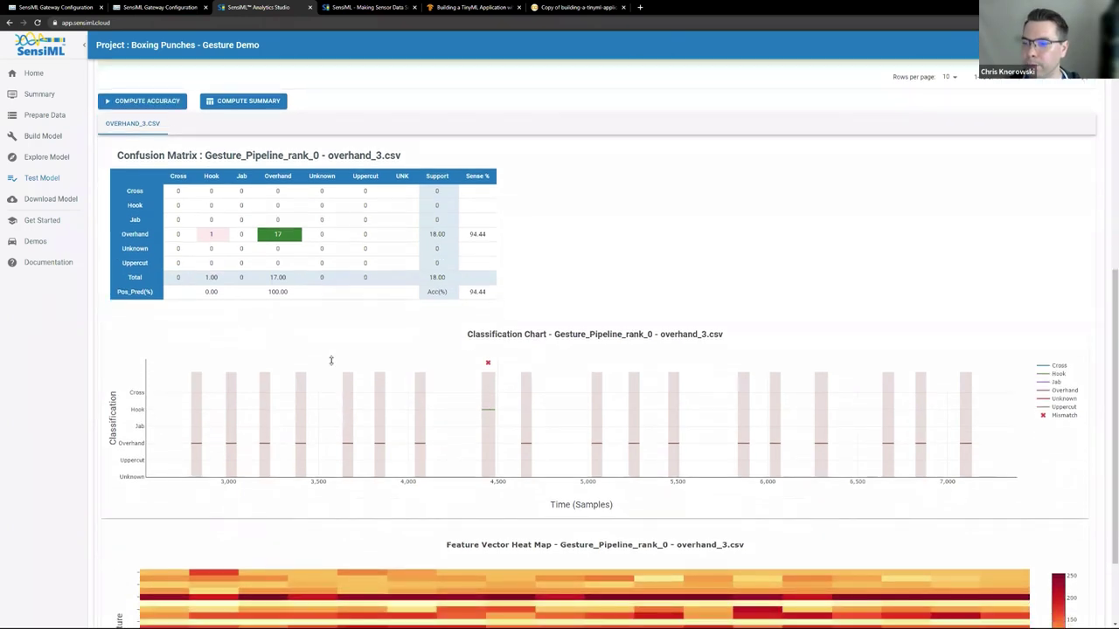
- Open the knowledge pack download options, set the hardware platform to ARM GCC Generic and review its processor and compiler choices
{"action": "left_click", "coordinate": [53, 199]}
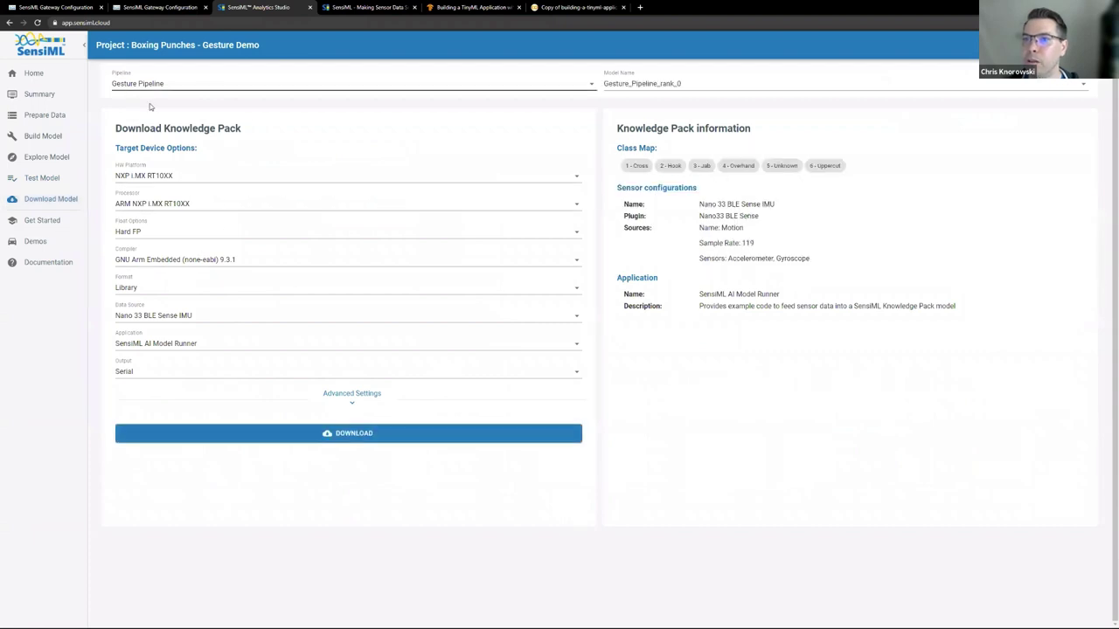
{"action": "left_click", "coordinate": [183, 174]}
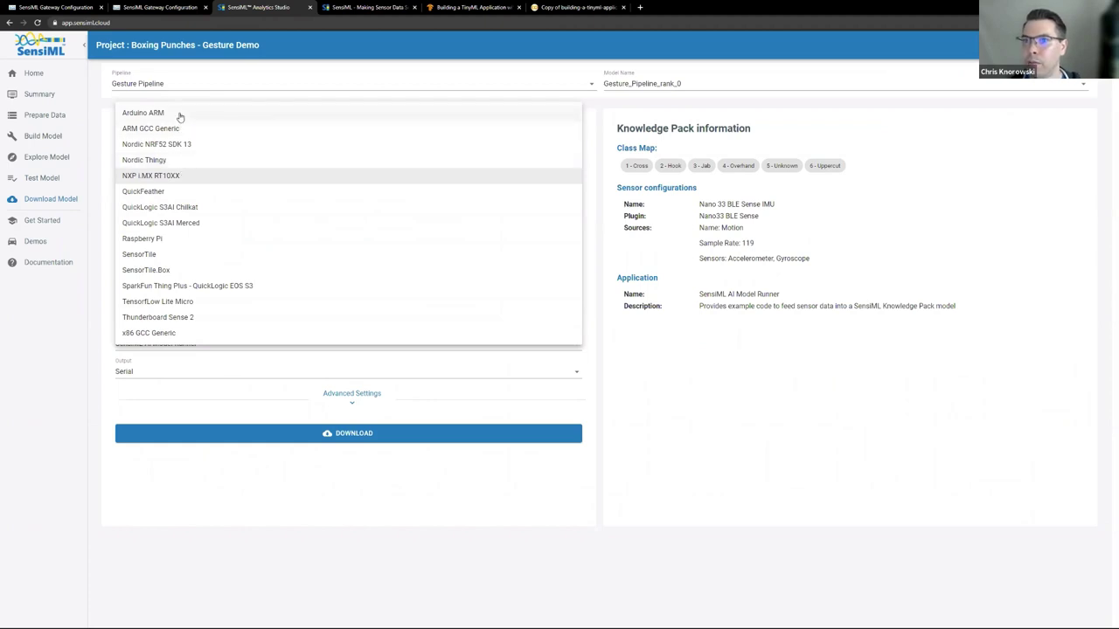
{"action": "left_click", "coordinate": [175, 128]}
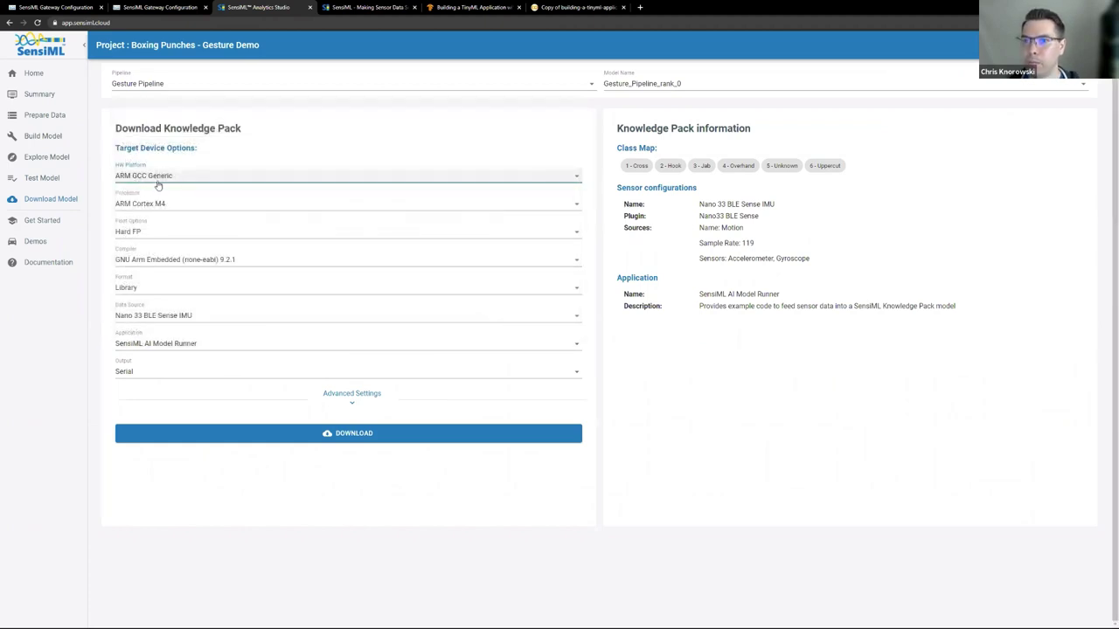
{"action": "left_click", "coordinate": [216, 206]}
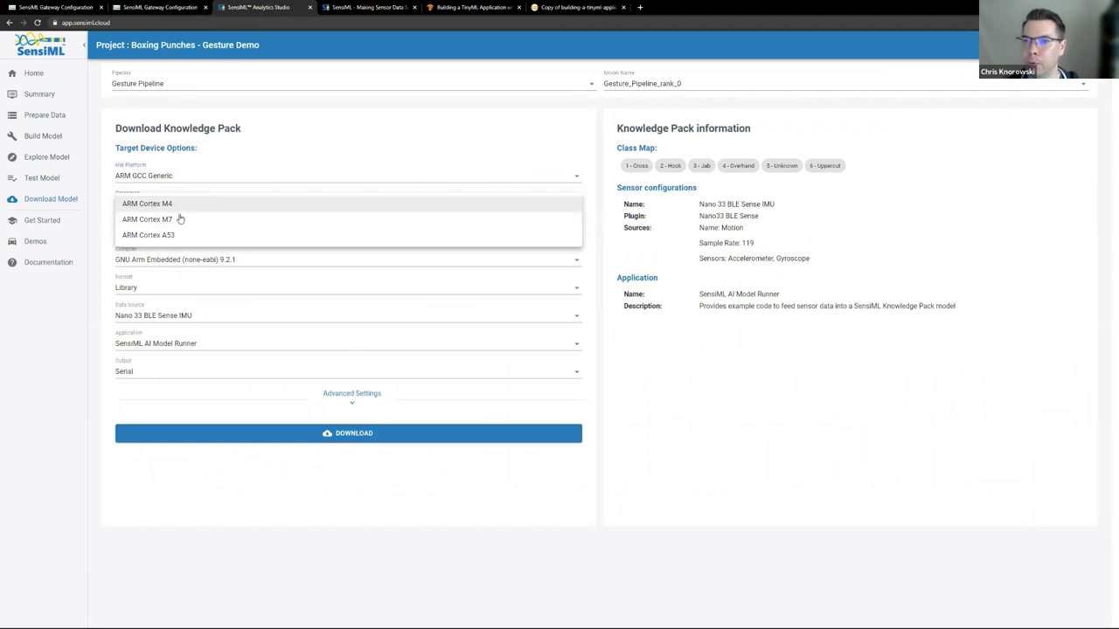
{"action": "left_click", "coordinate": [192, 170]}
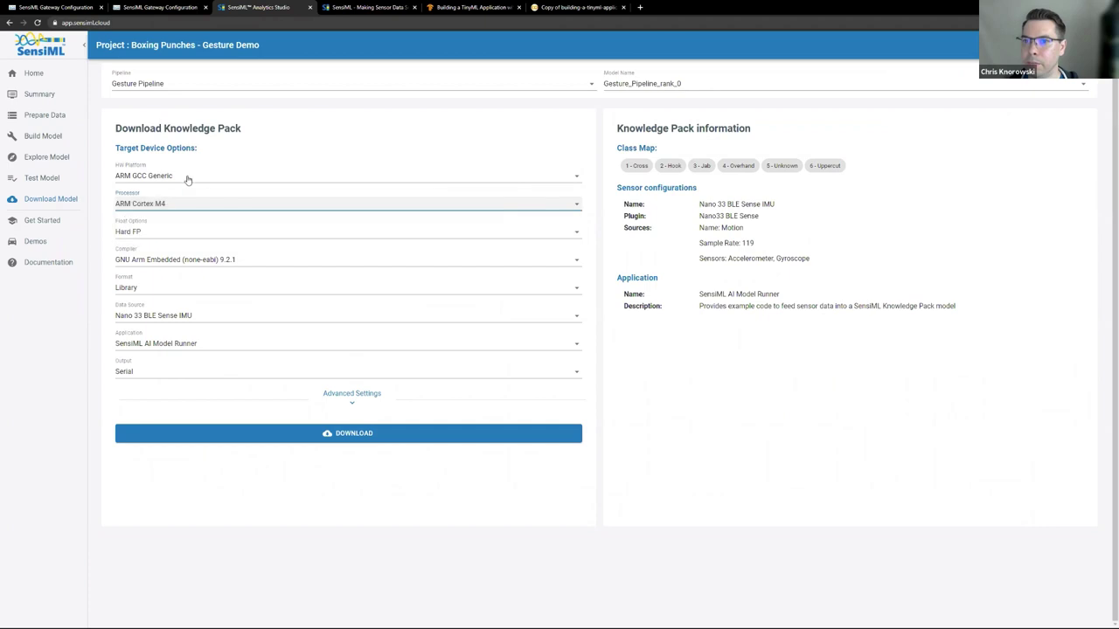
{"action": "left_click", "coordinate": [166, 258]}
{"action": "left_click", "coordinate": [184, 258]}
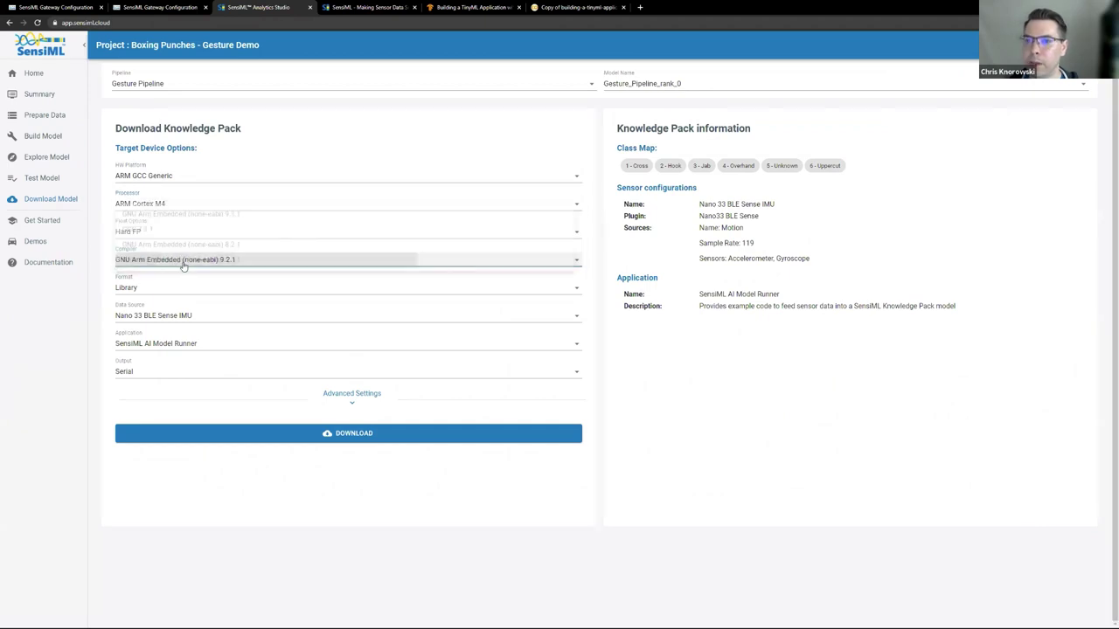
- Try QuickFeather and NXP i.MX RT10XX as the hardware platform of the knowledge pack
{"action": "left_click", "coordinate": [170, 175]}
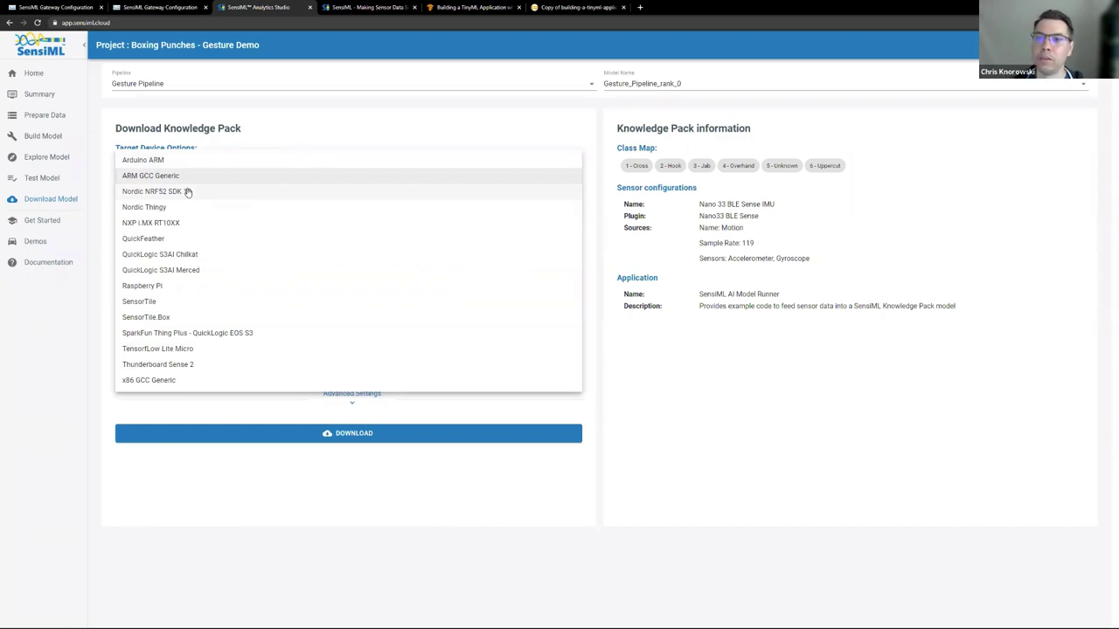
{"action": "left_click", "coordinate": [194, 240]}
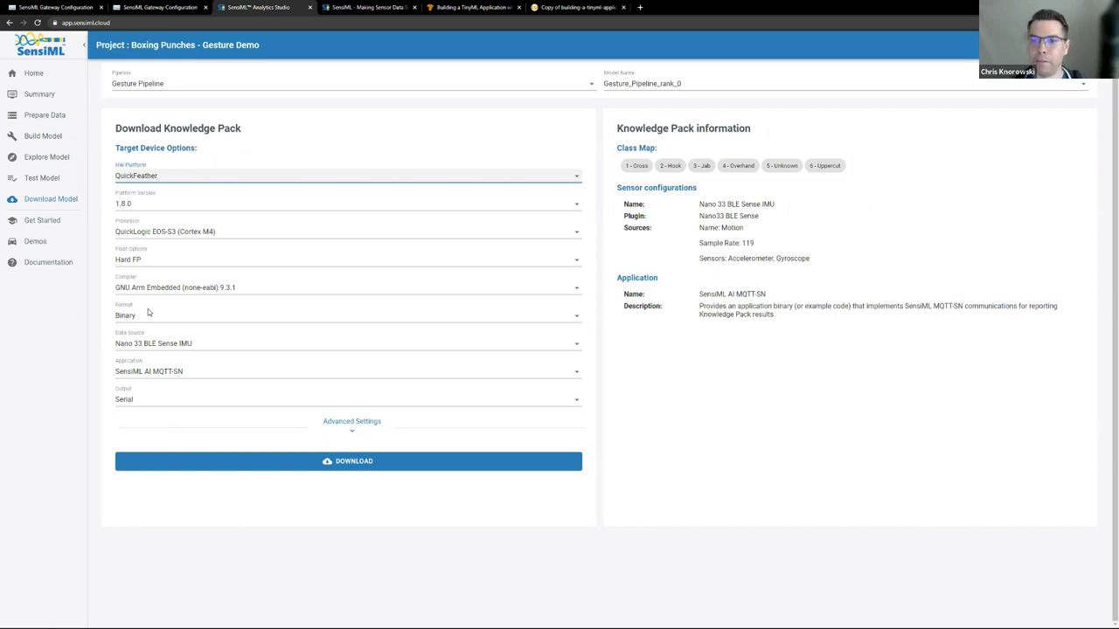
{"action": "left_click", "coordinate": [175, 174]}
{"action": "left_click", "coordinate": [173, 181]}
- Set the hardware platform to Arduino ARM and download the knowledge pack as a library
{"action": "left_click", "coordinate": [168, 182]}
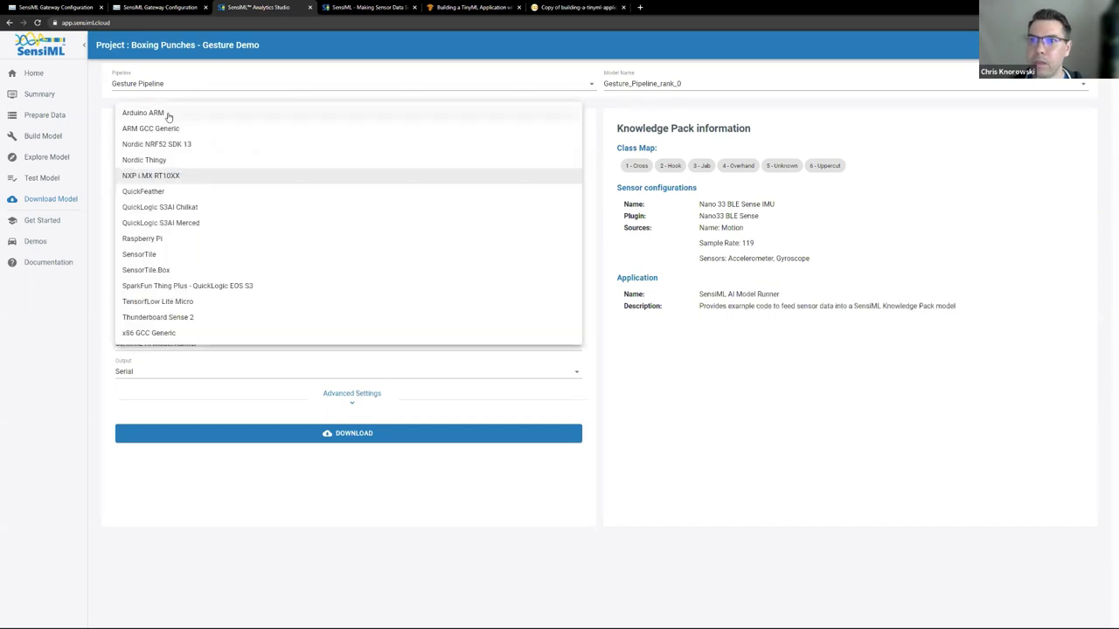
{"action": "left_click", "coordinate": [167, 113]}
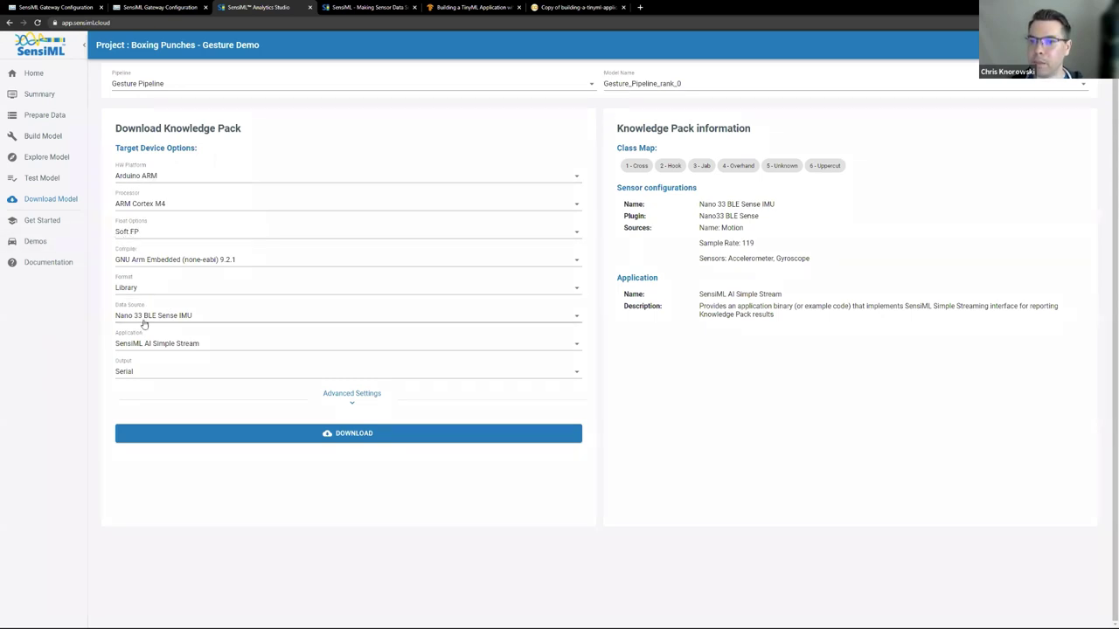
{"action": "left_click", "coordinate": [293, 433]}
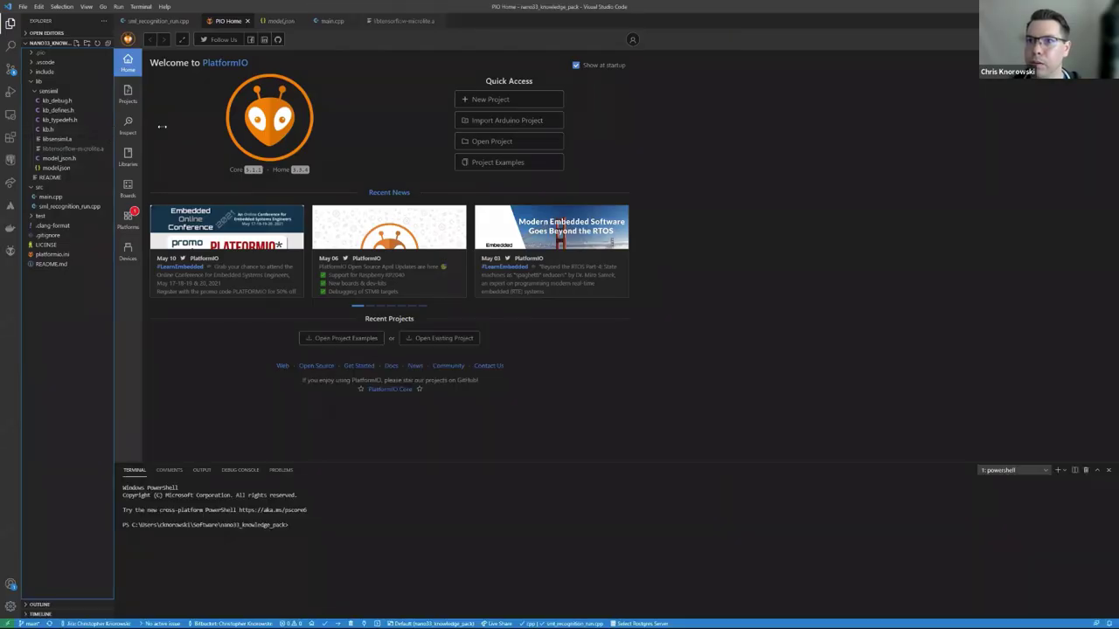
- Switch to Visual Studio Code, widen the file explorer and close the PIO Home page
{"action": "left_click_drag", "start_coordinate": [112, 132], "coordinate": [178, 130]}
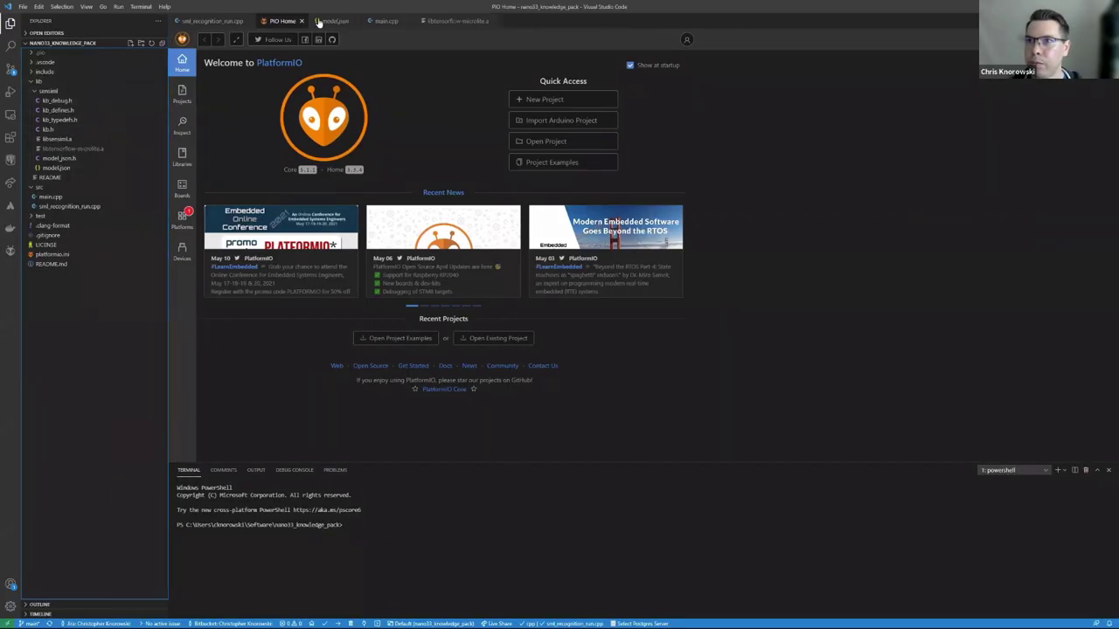
{"action": "key", "text": "ctrl+w"}
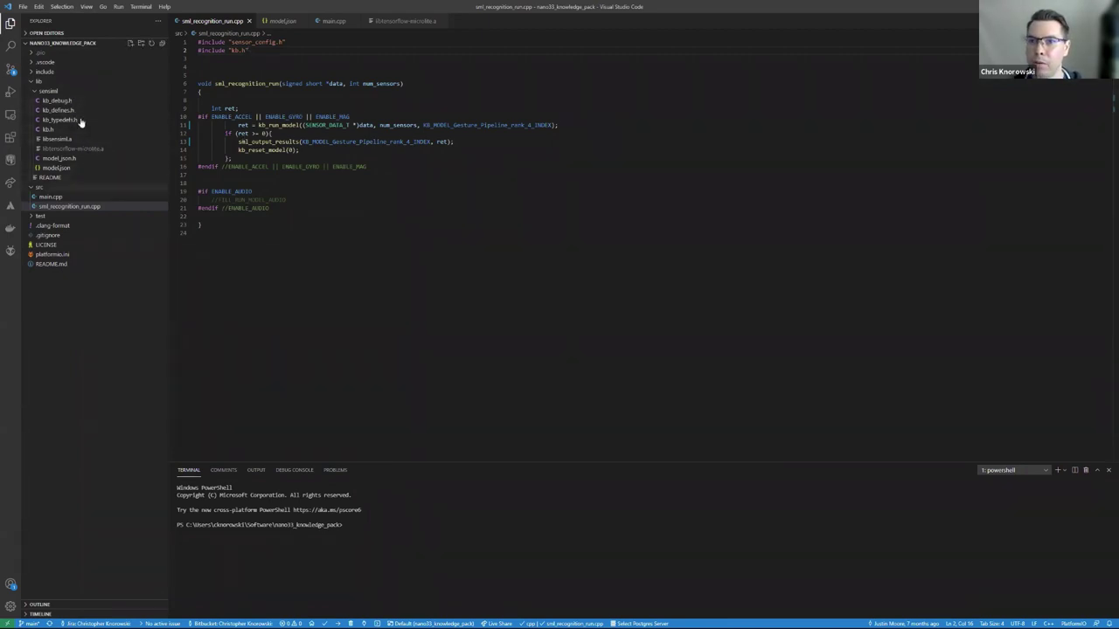
- Build the firmware for the nano33ble environment in PlatformIO and upload it to the board
{"action": "left_click", "coordinate": [11, 251]}
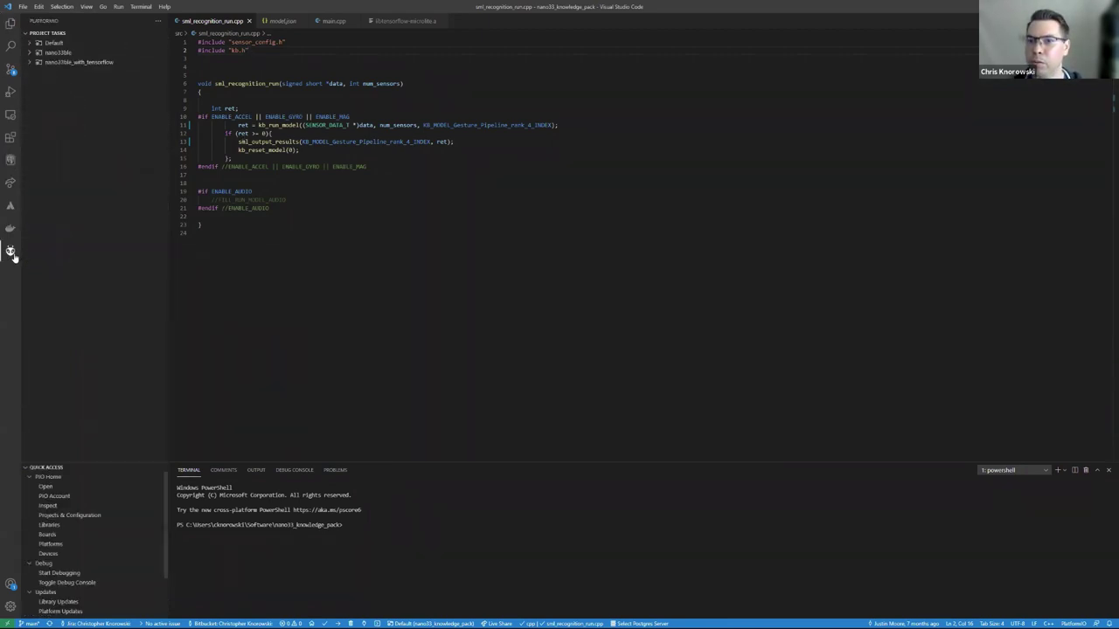
{"action": "left_click", "coordinate": [61, 64]}
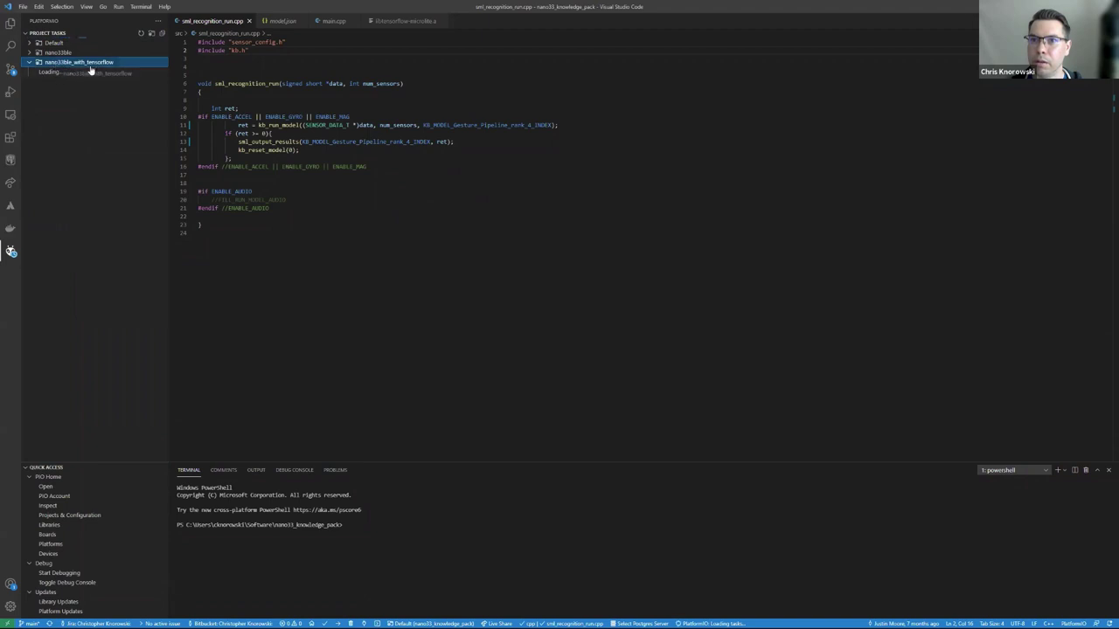
{"action": "left_click", "coordinate": [31, 54]}
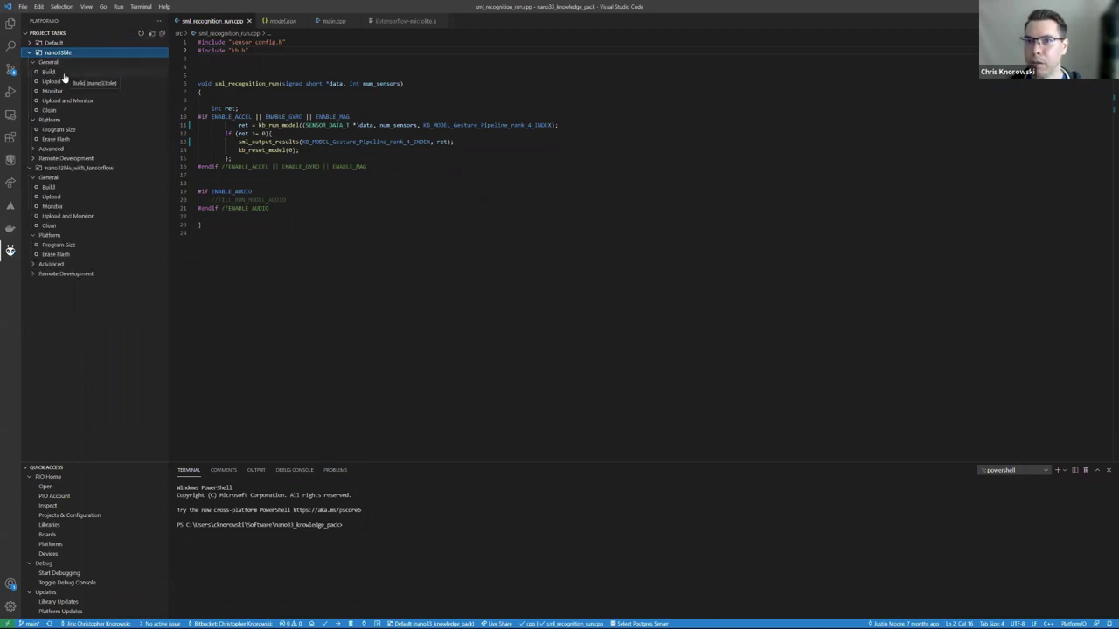
{"action": "left_click", "coordinate": [453, 554]}
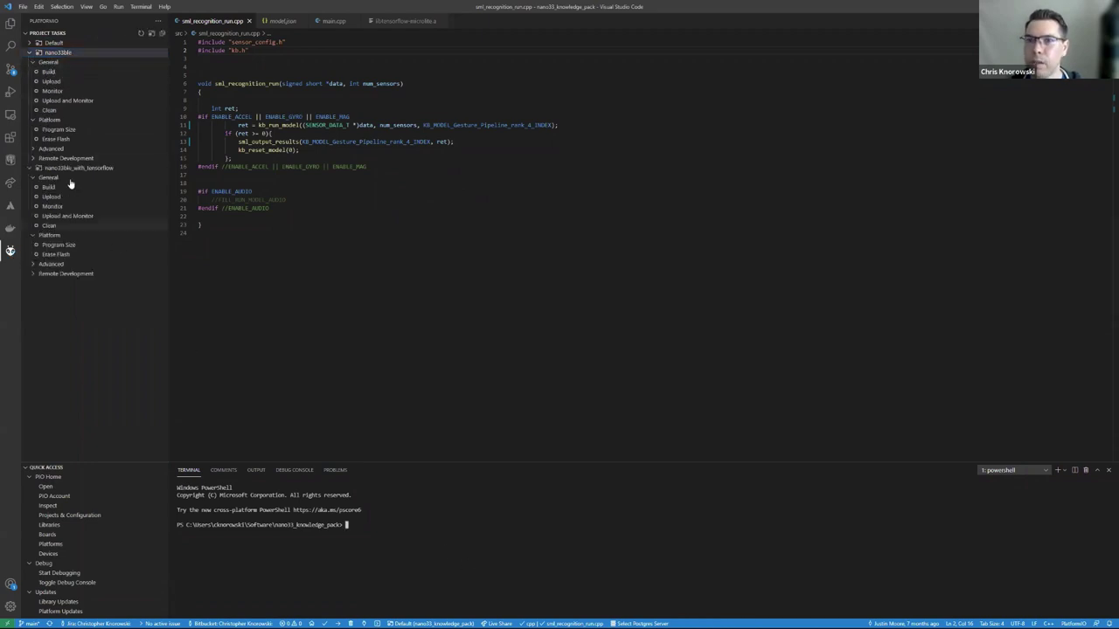
{"action": "left_click", "coordinate": [80, 74]}
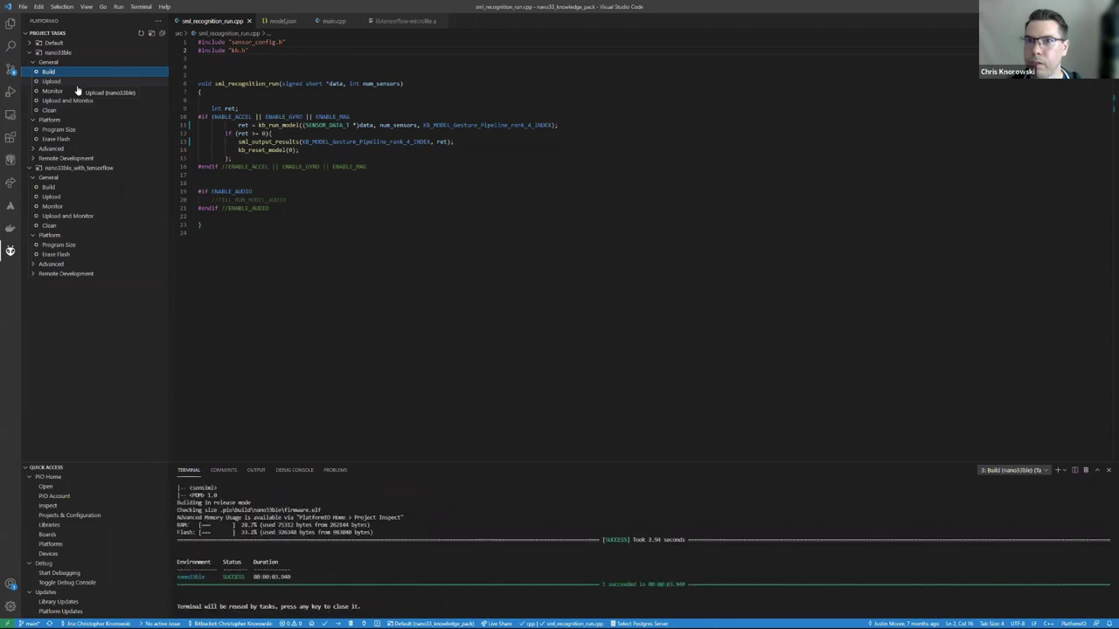
{"action": "left_click", "coordinate": [77, 84]}
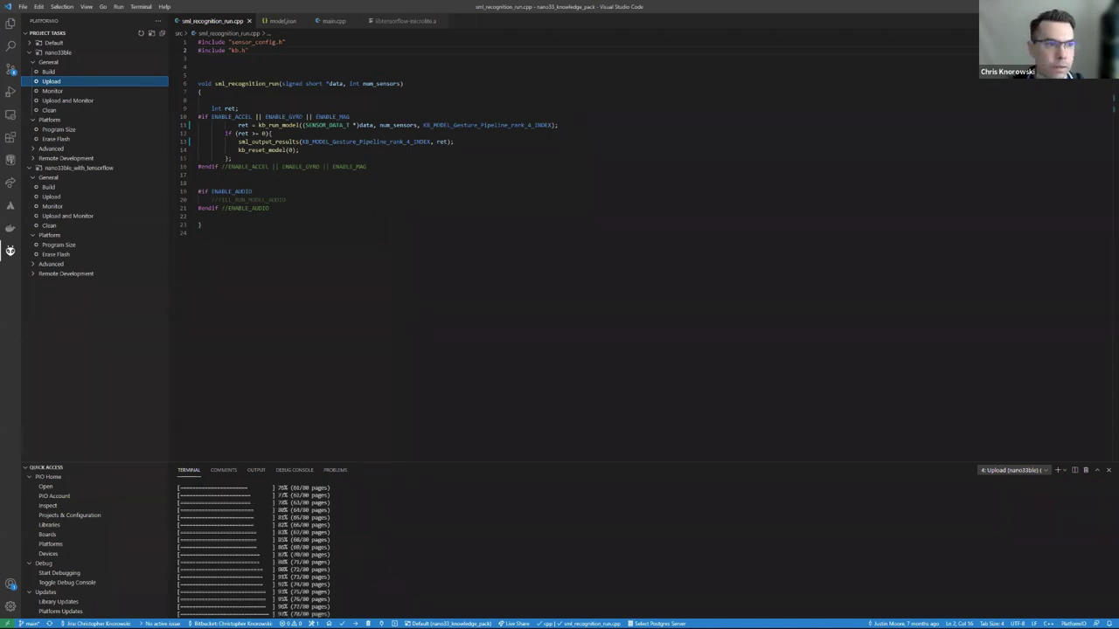
- Switch to the browser and set the first SensiML Gateway page's device mode to Recognition
{"action": "key", "text": "alt+Tab"}
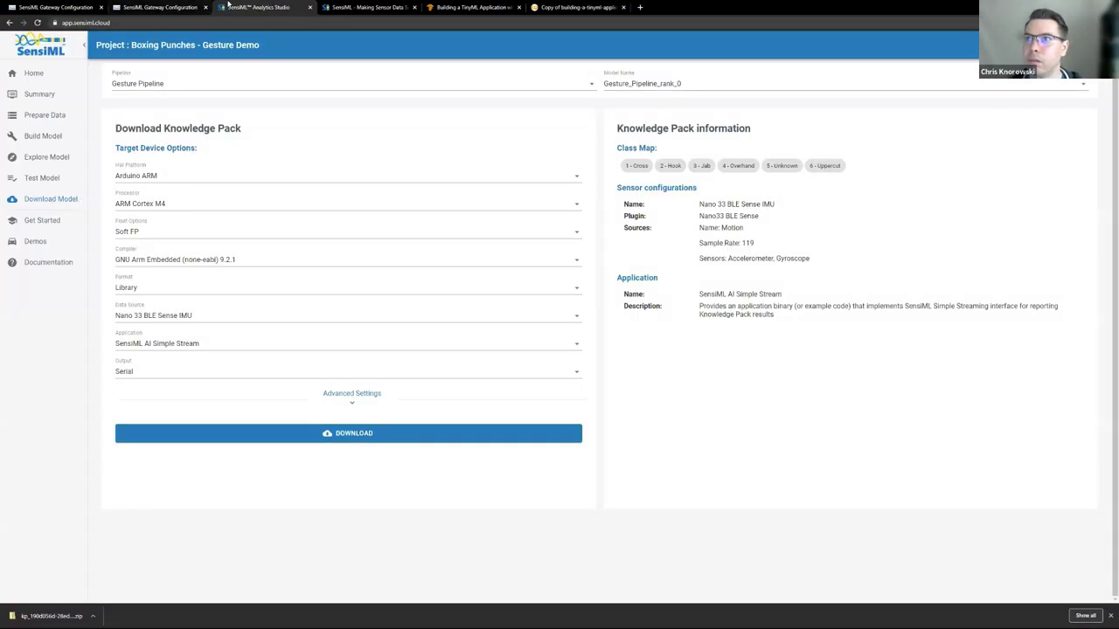
{"action": "left_click", "coordinate": [82, 9]}
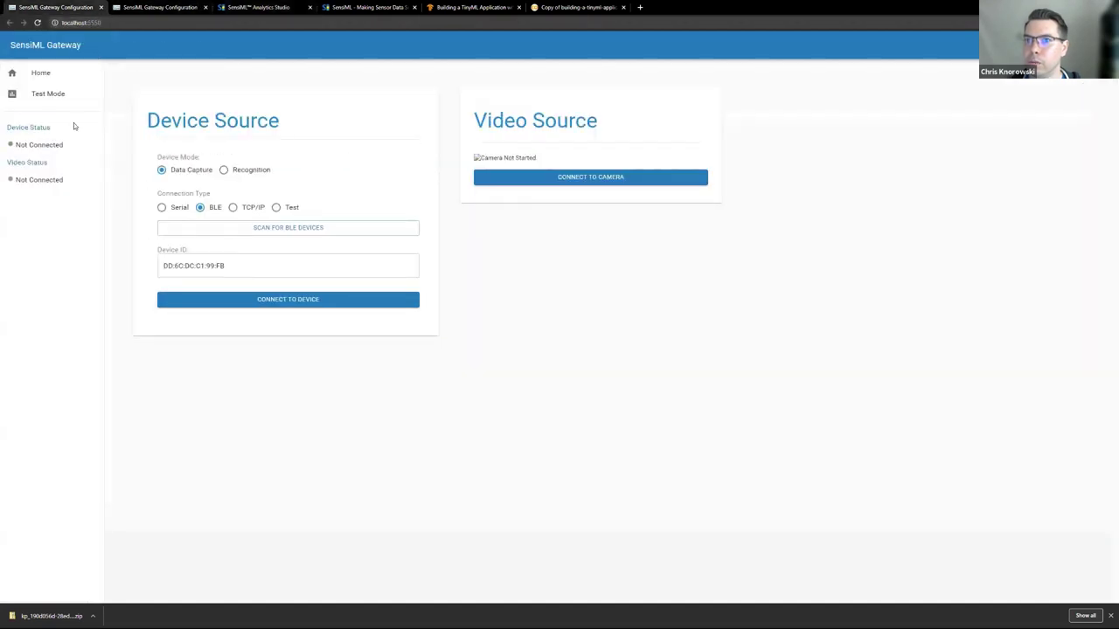
{"action": "double_click", "coordinate": [251, 170]}
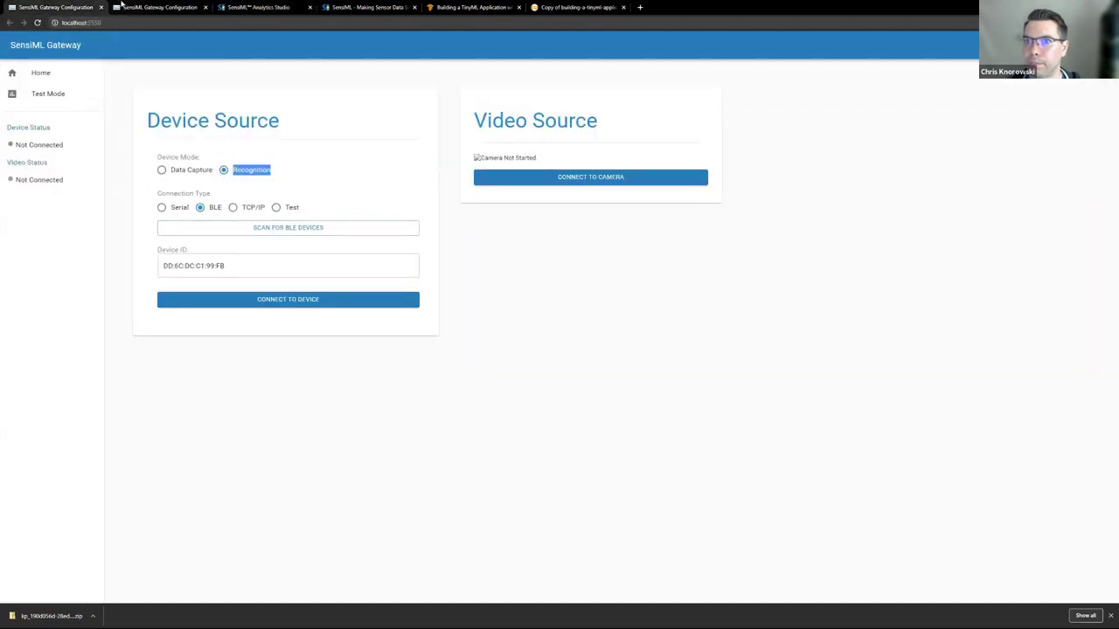
- On the second SensiML Gateway page, set the device mode to Recognition and connect to the device over BLE
{"action": "left_click", "coordinate": [160, 7]}
{"action": "left_click", "coordinate": [255, 350]}
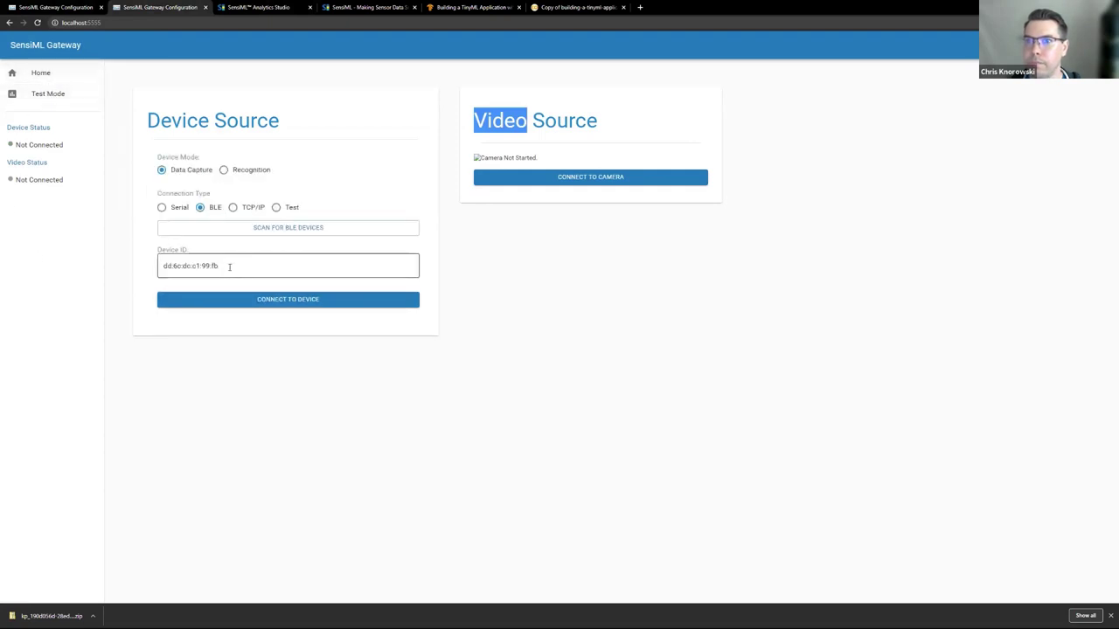
{"action": "left_click", "coordinate": [229, 171]}
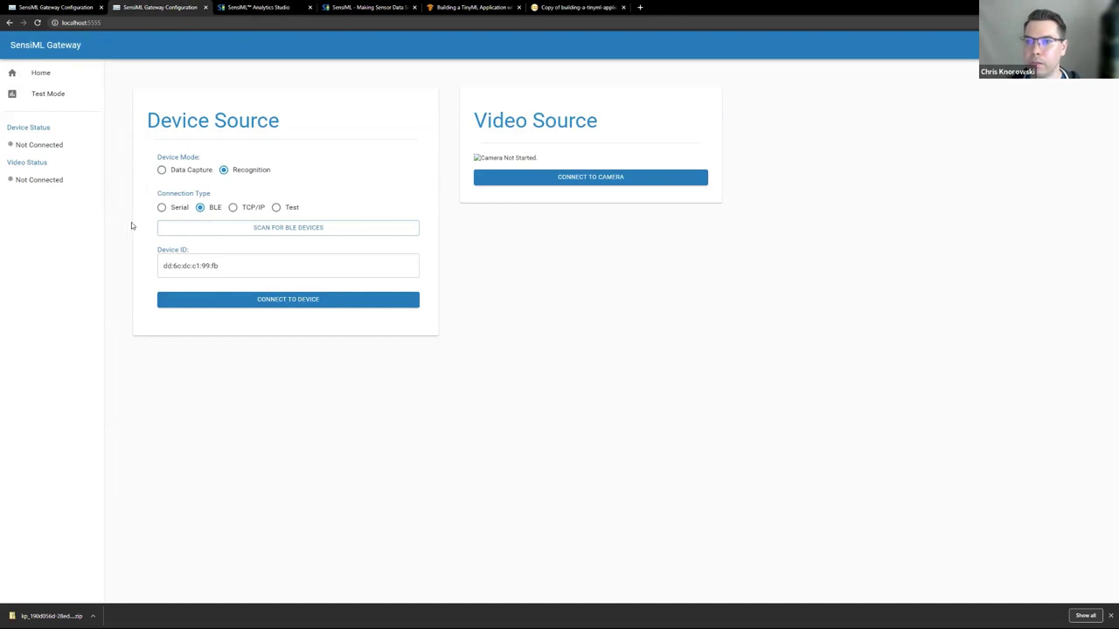
{"action": "double_click", "coordinate": [243, 178]}
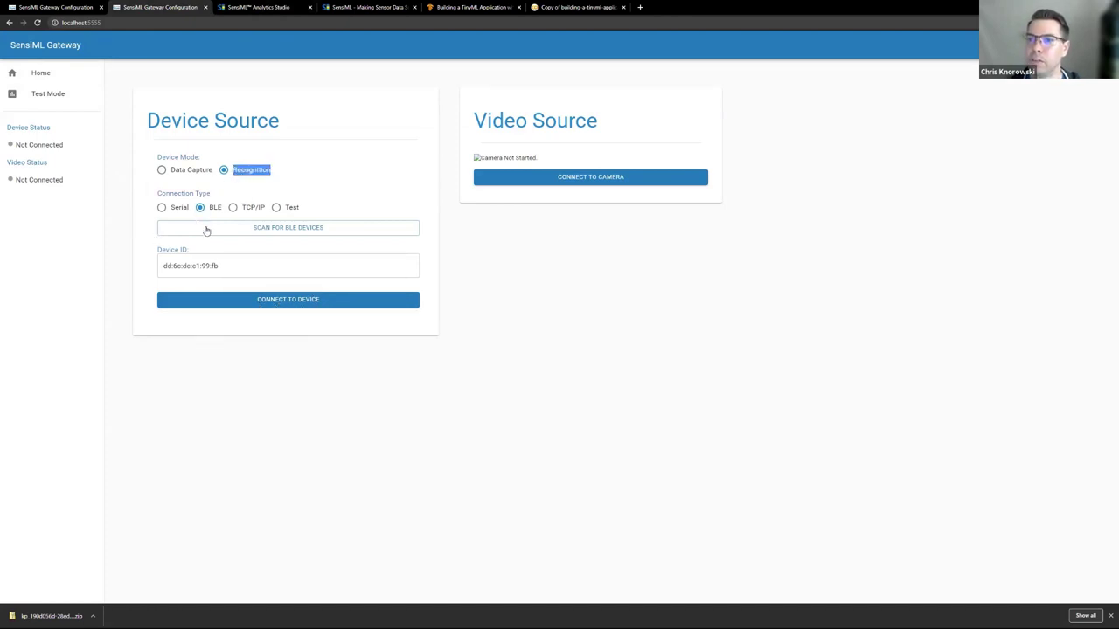
{"action": "left_click", "coordinate": [232, 270]}
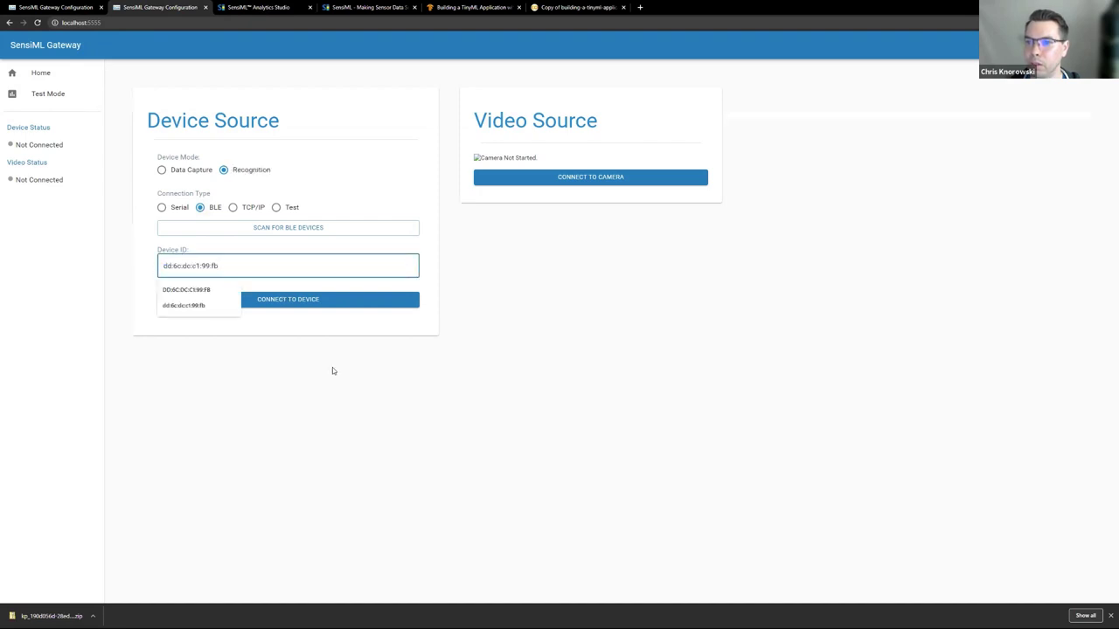
{"action": "left_click", "coordinate": [297, 300]}
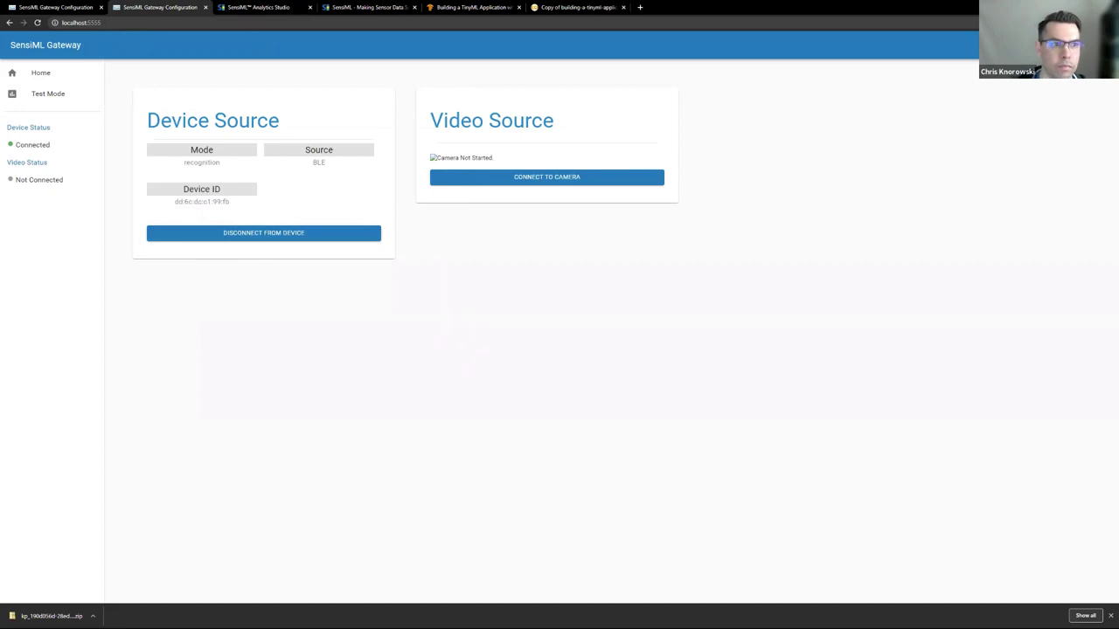
- Look at the recognition test page, return to the device source, then disconnect and reconnect the BLE device
{"action": "left_click", "coordinate": [48, 93]}
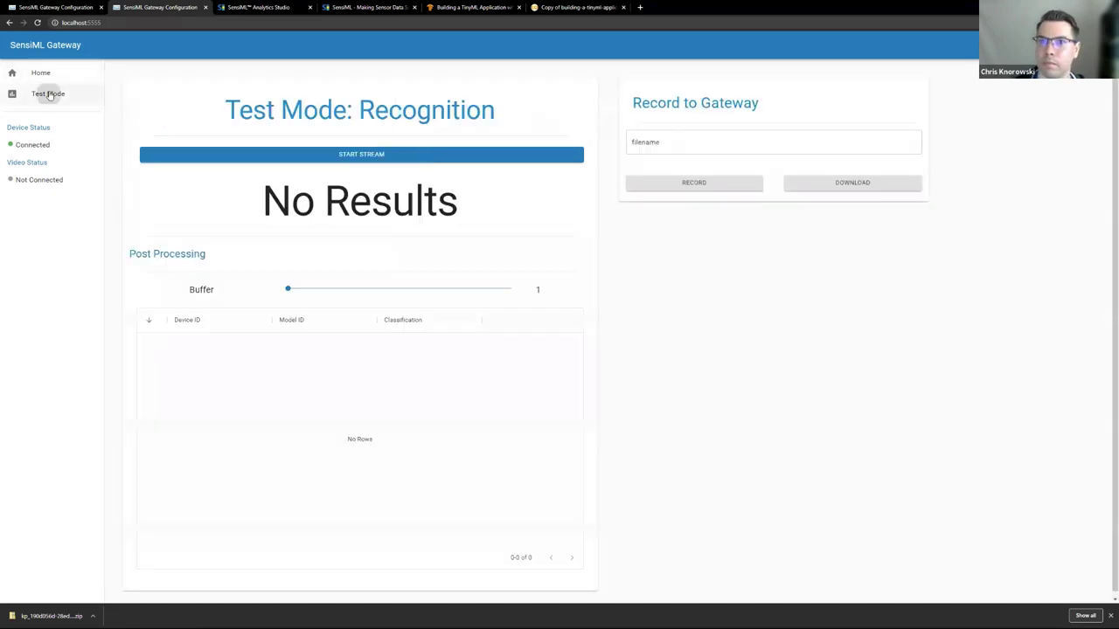
{"action": "left_click", "coordinate": [42, 76]}
{"action": "left_click", "coordinate": [234, 299]}
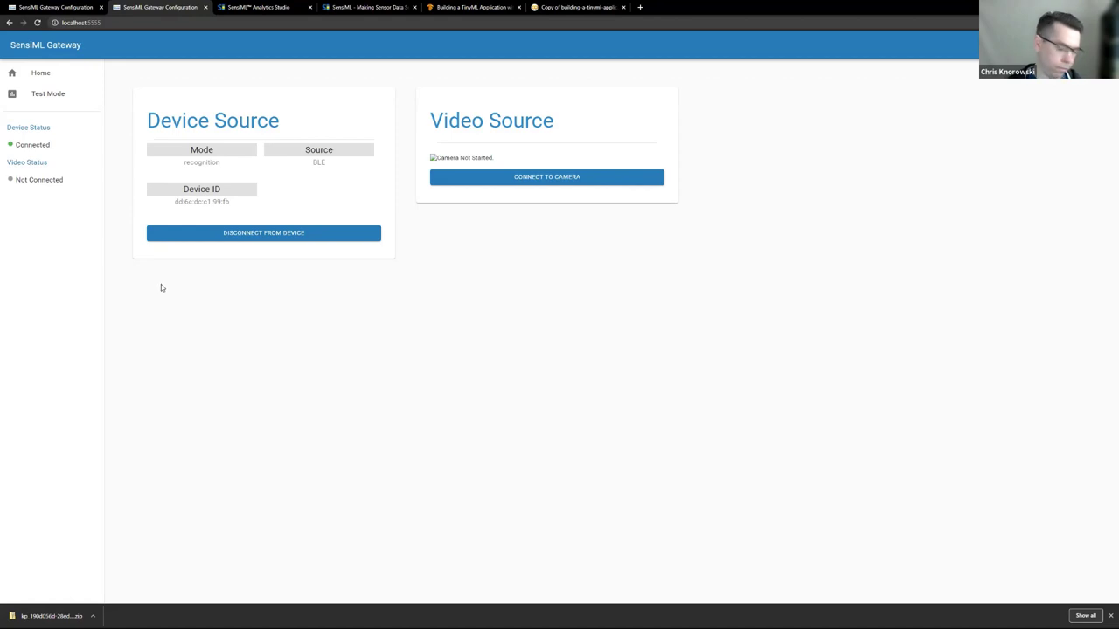
{"action": "left_click", "coordinate": [201, 236]}
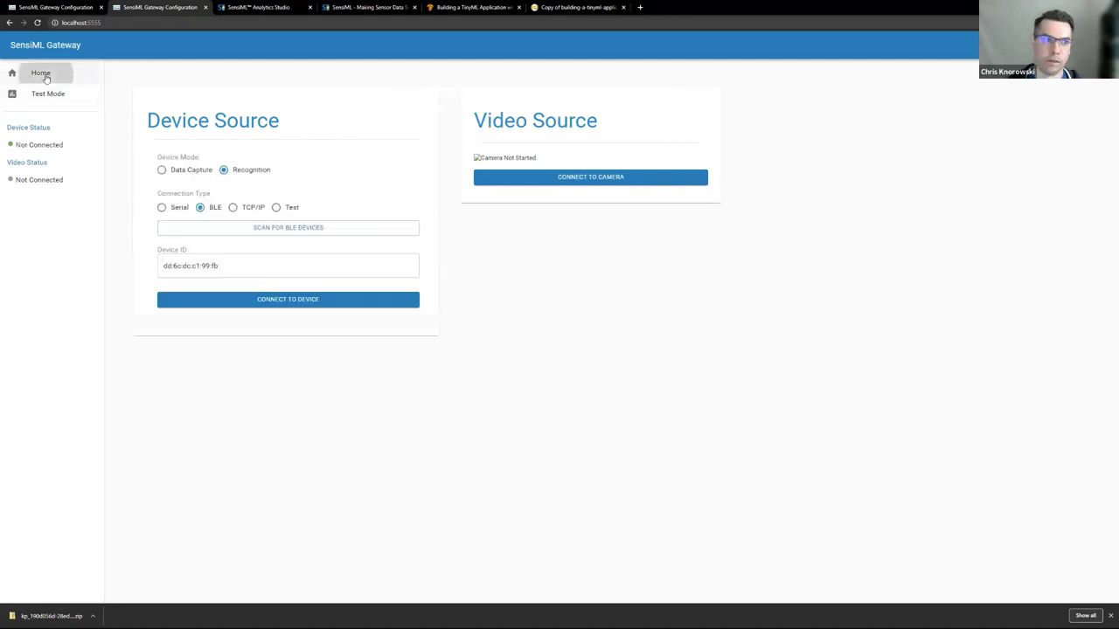
{"action": "left_click", "coordinate": [222, 302]}
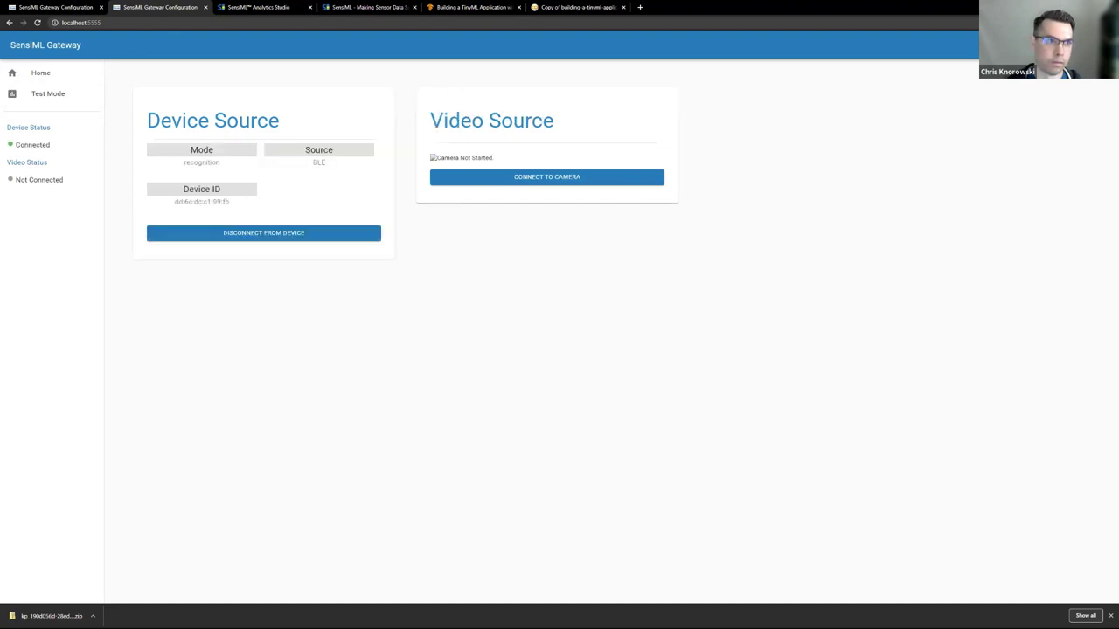
- Check the gateway's terminal log for the BLE connection and start the recognition stream in Test Mode
{"action": "key", "text": "alt+Tab"}
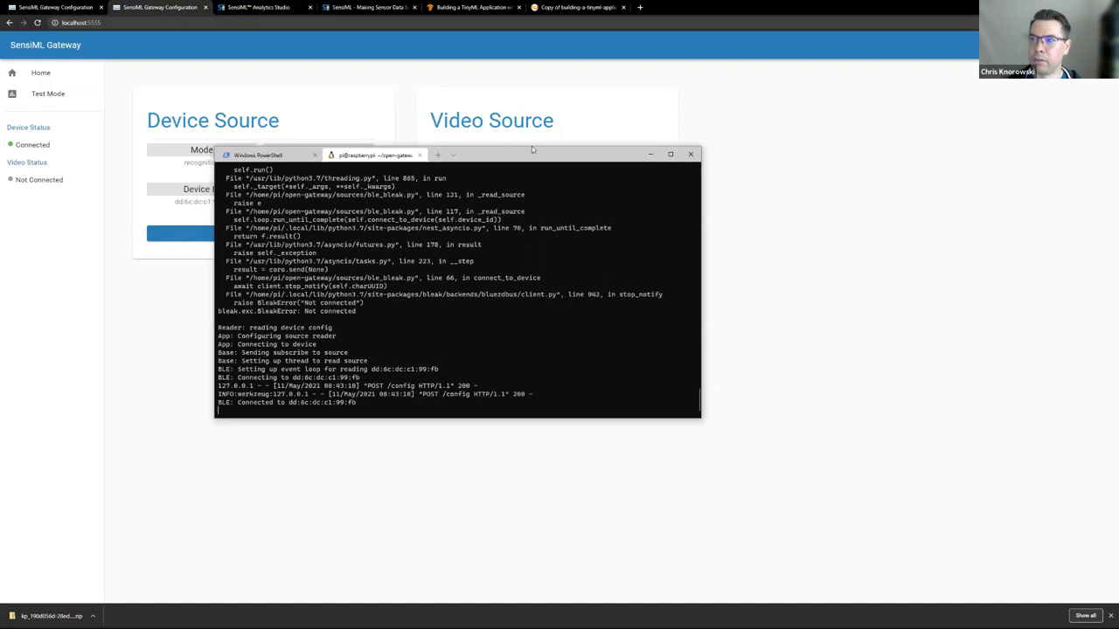
{"action": "left_click", "coordinate": [163, 220]}
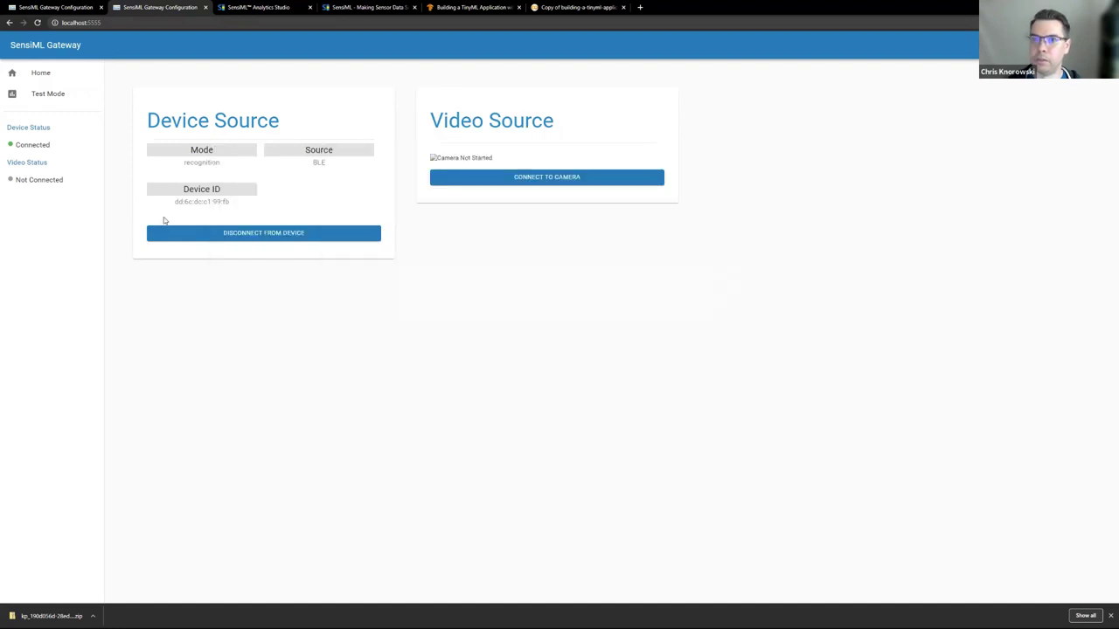
{"action": "left_click", "coordinate": [48, 93]}
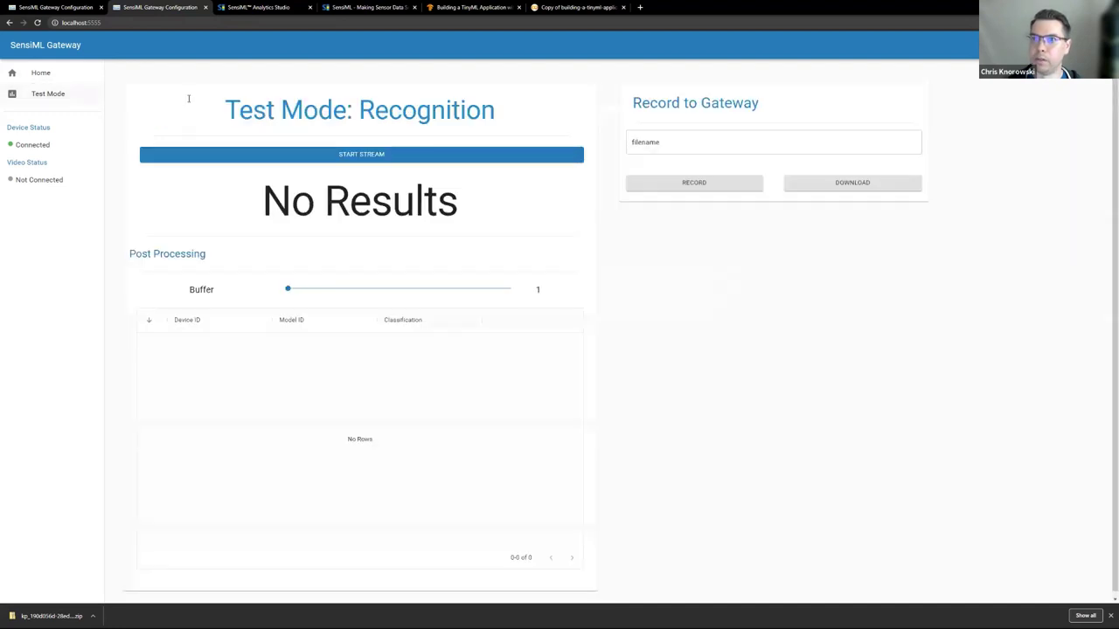
{"action": "left_click", "coordinate": [308, 156]}
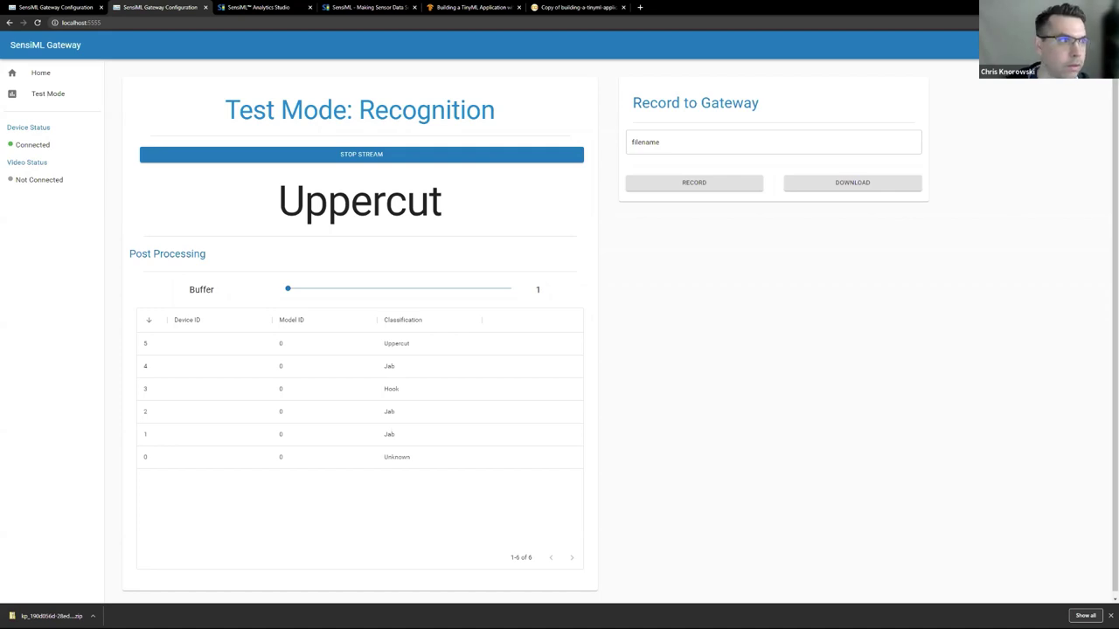
{"action": "key", "text": "alt+Tab"}
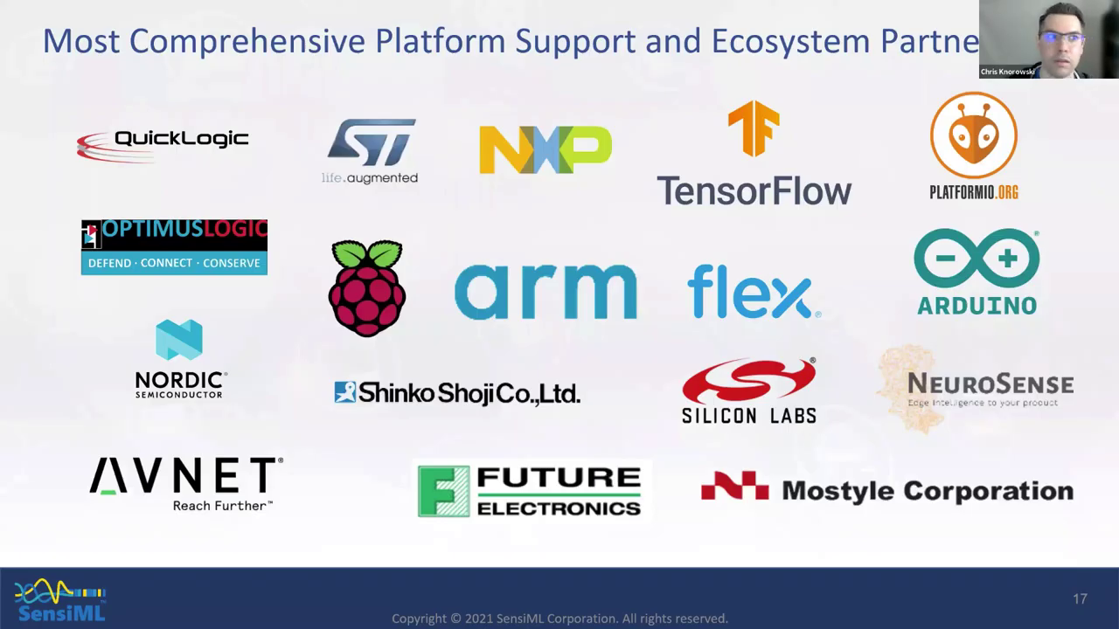
{"action": "key", "text": "Right"}
{"action": "key", "text": "Left"}
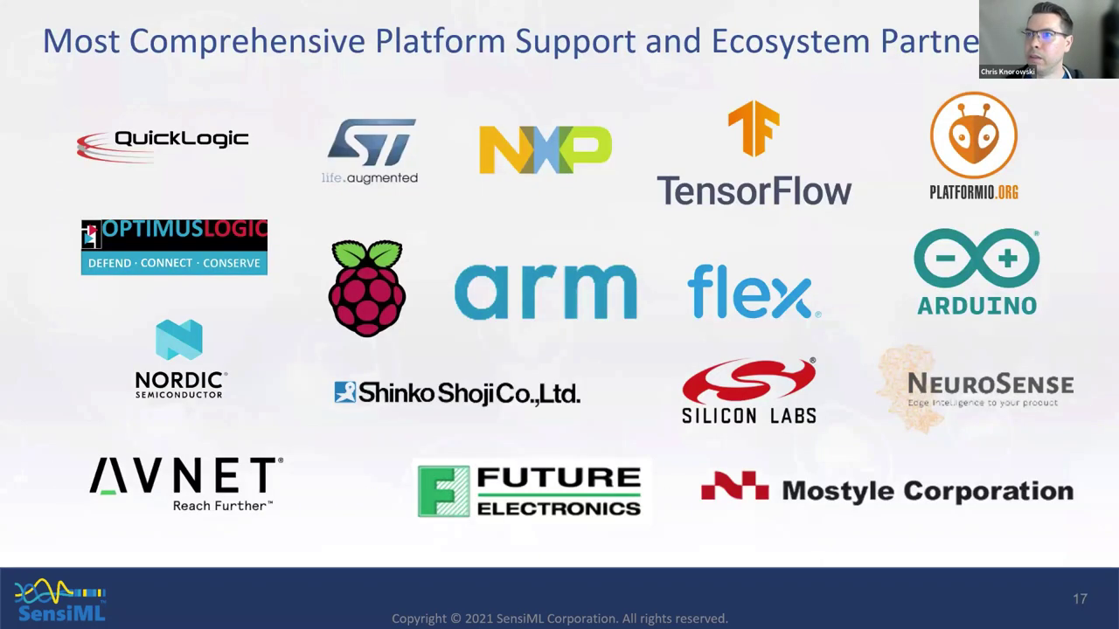